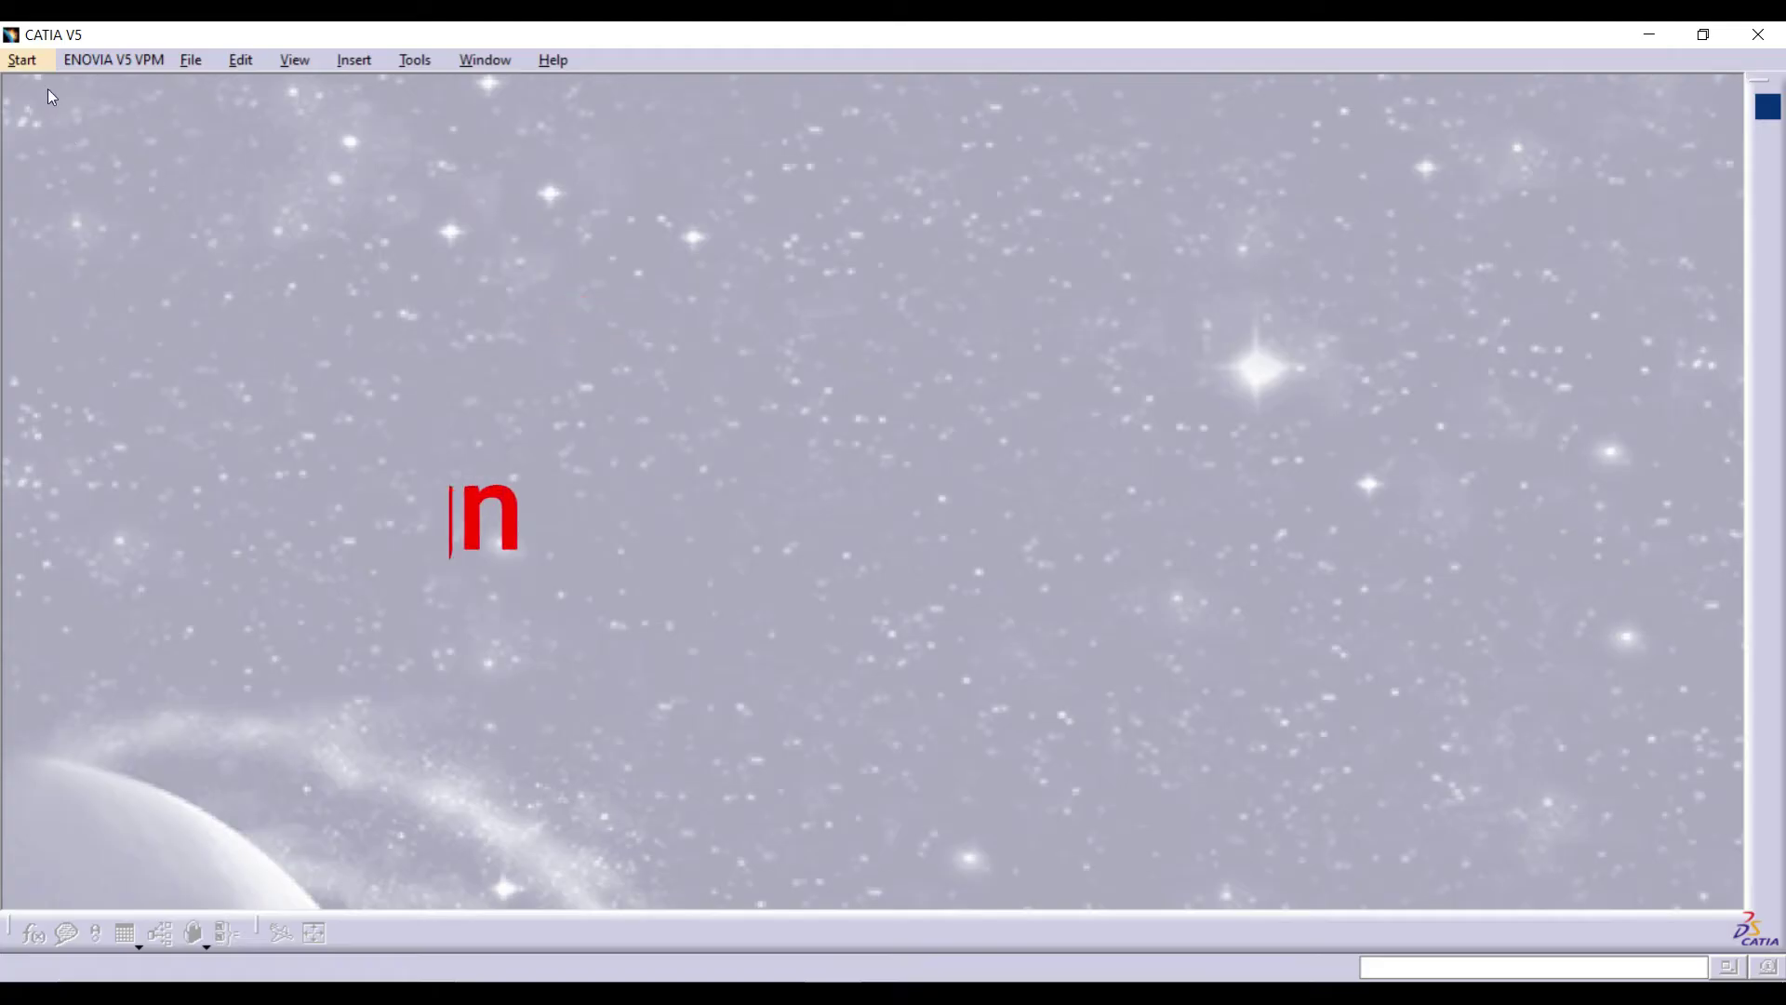
# - Create a new Part Design part named "piston pin" with hybrid design enabled
pyautogui.click(28, 60)
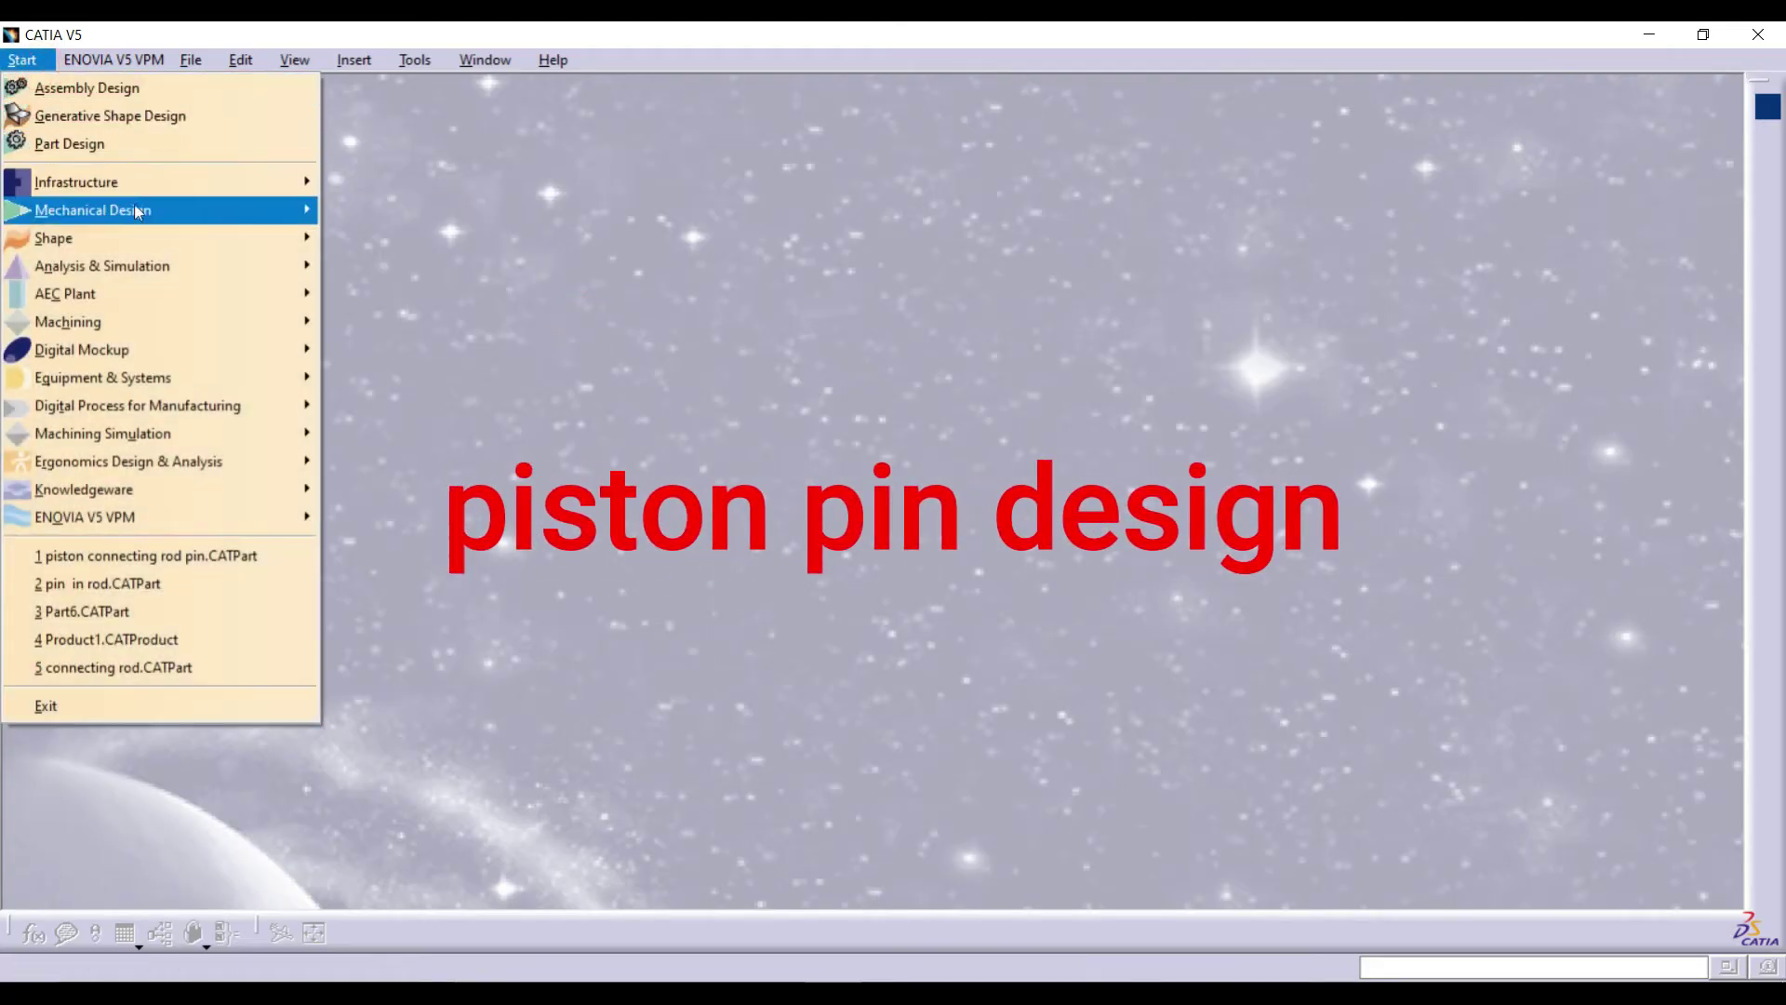
pyautogui.moveTo(134, 208)
pyautogui.click(374, 208)
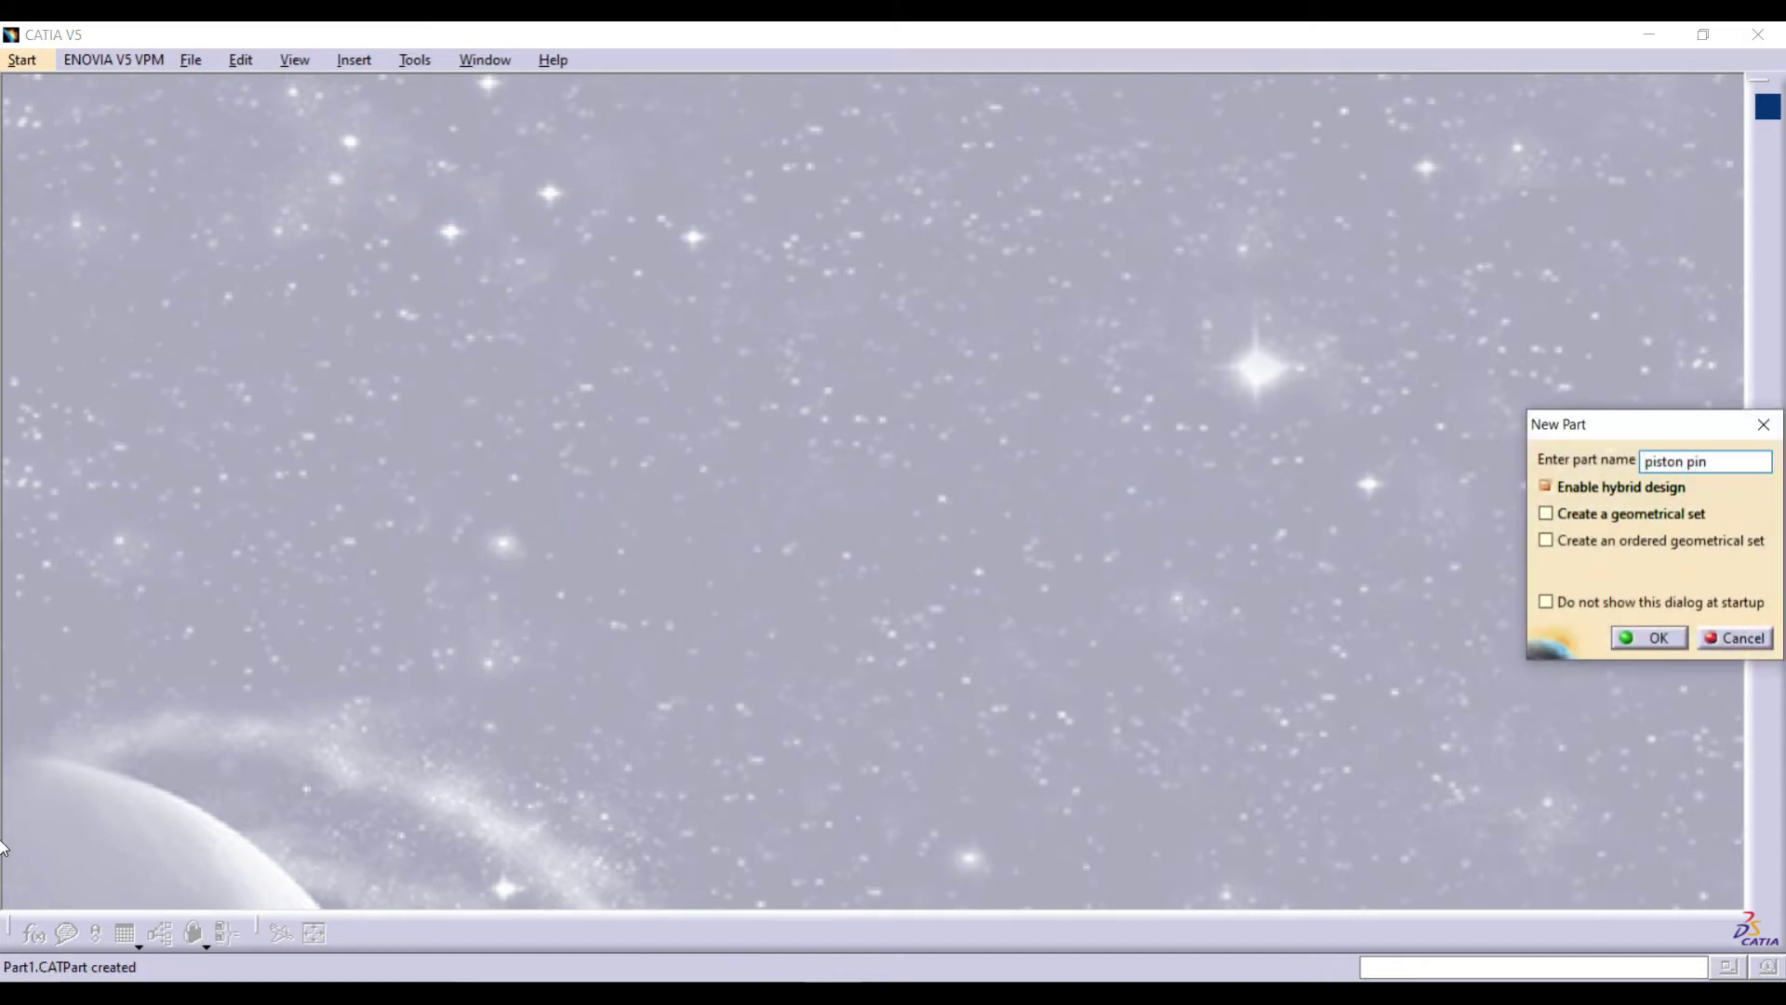
pyautogui.click(1648, 638)
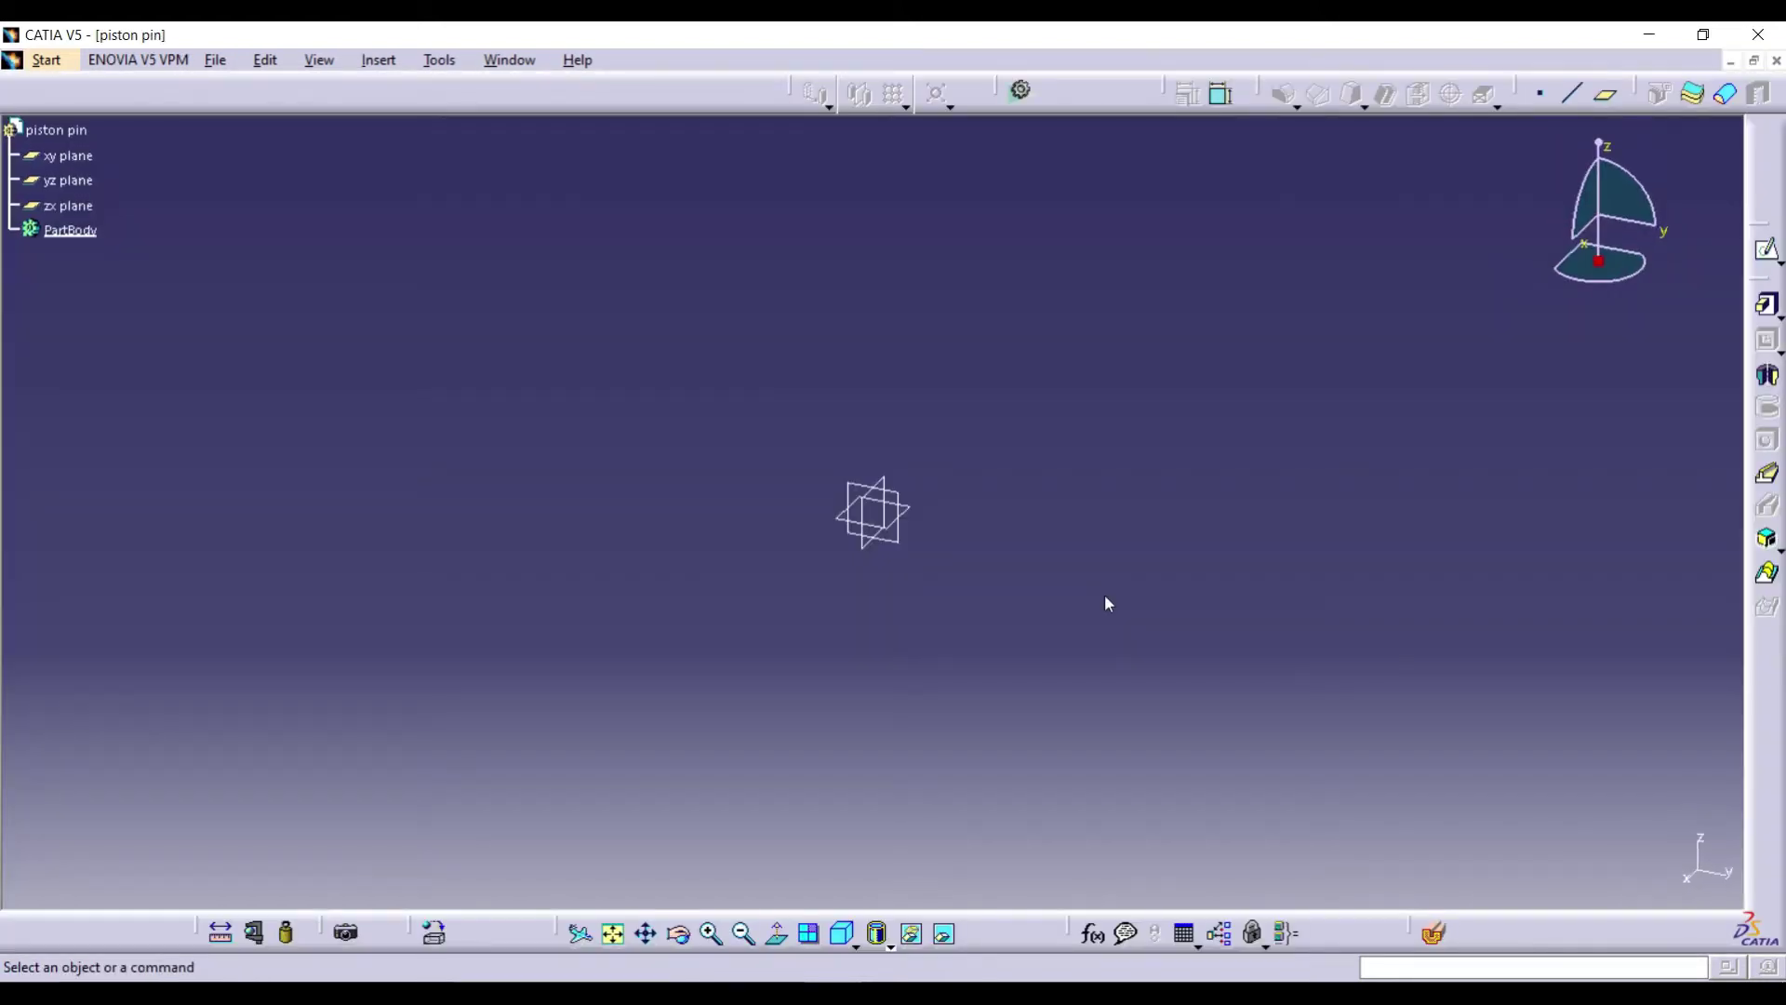
# - On the yz plane, sketch a tall rectangle about 19 mm wide and 102 mm high on the positive H side of the vertical axis
pyautogui.click(1104, 595)
pyautogui.click(1767, 249)
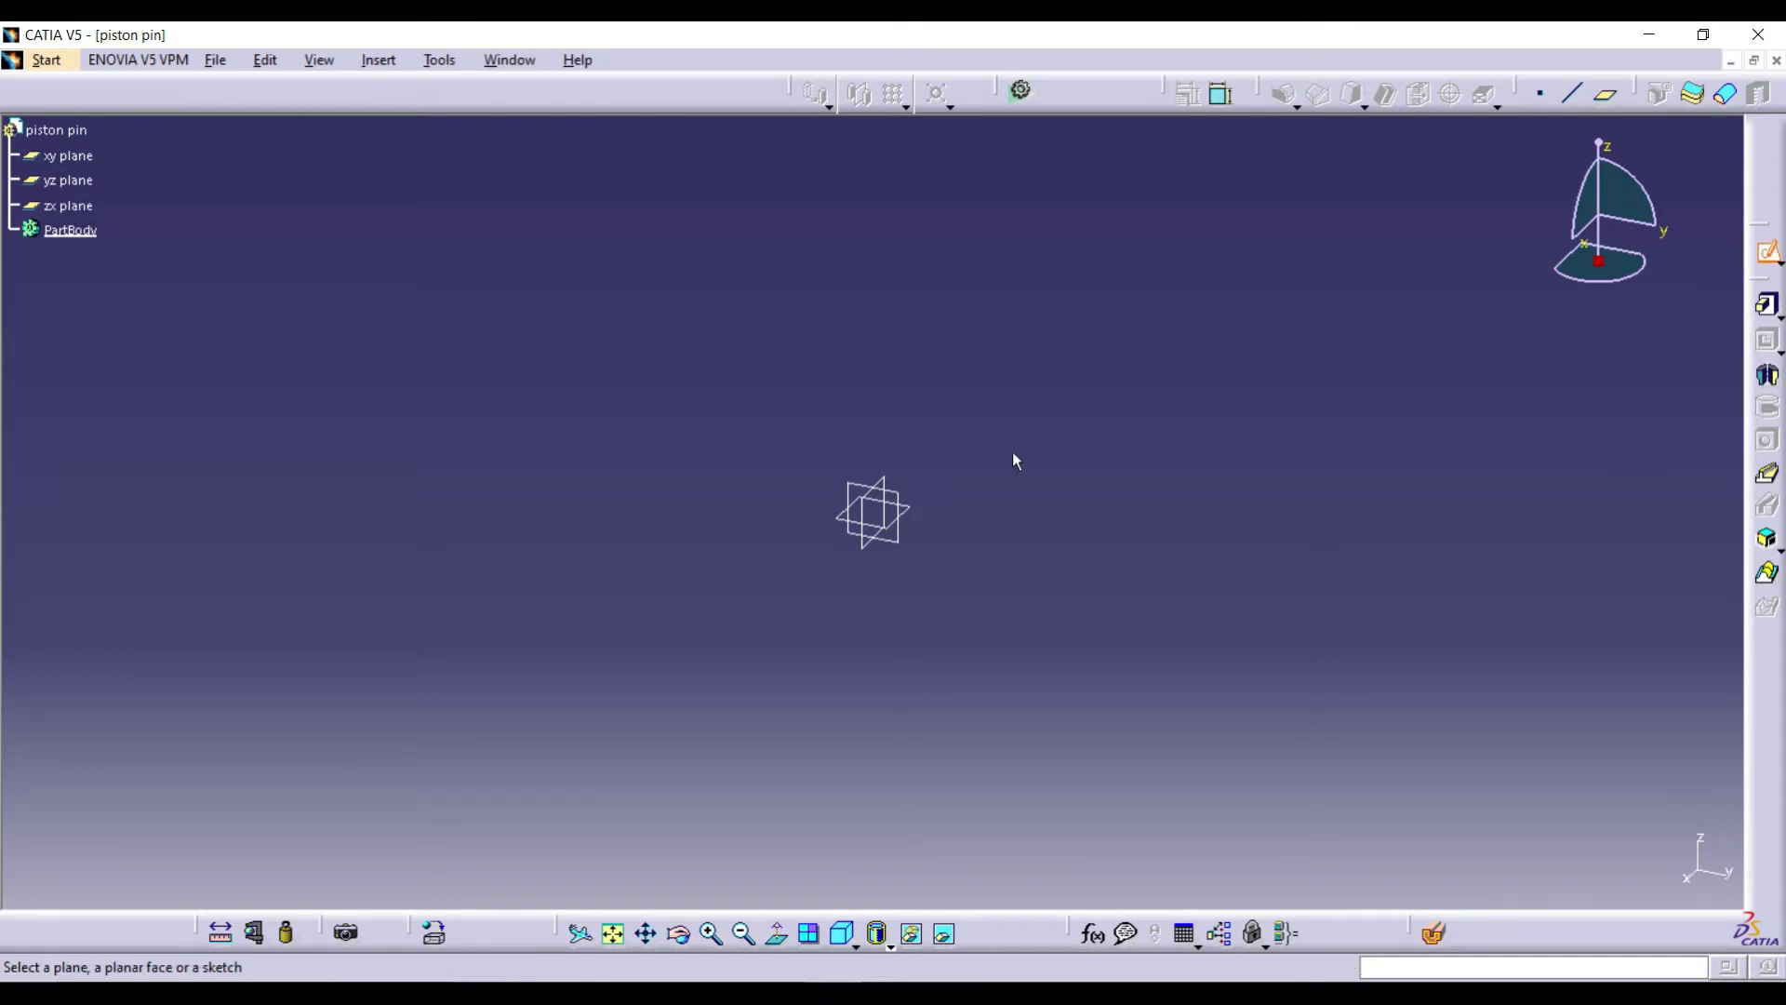
pyautogui.click(907, 511)
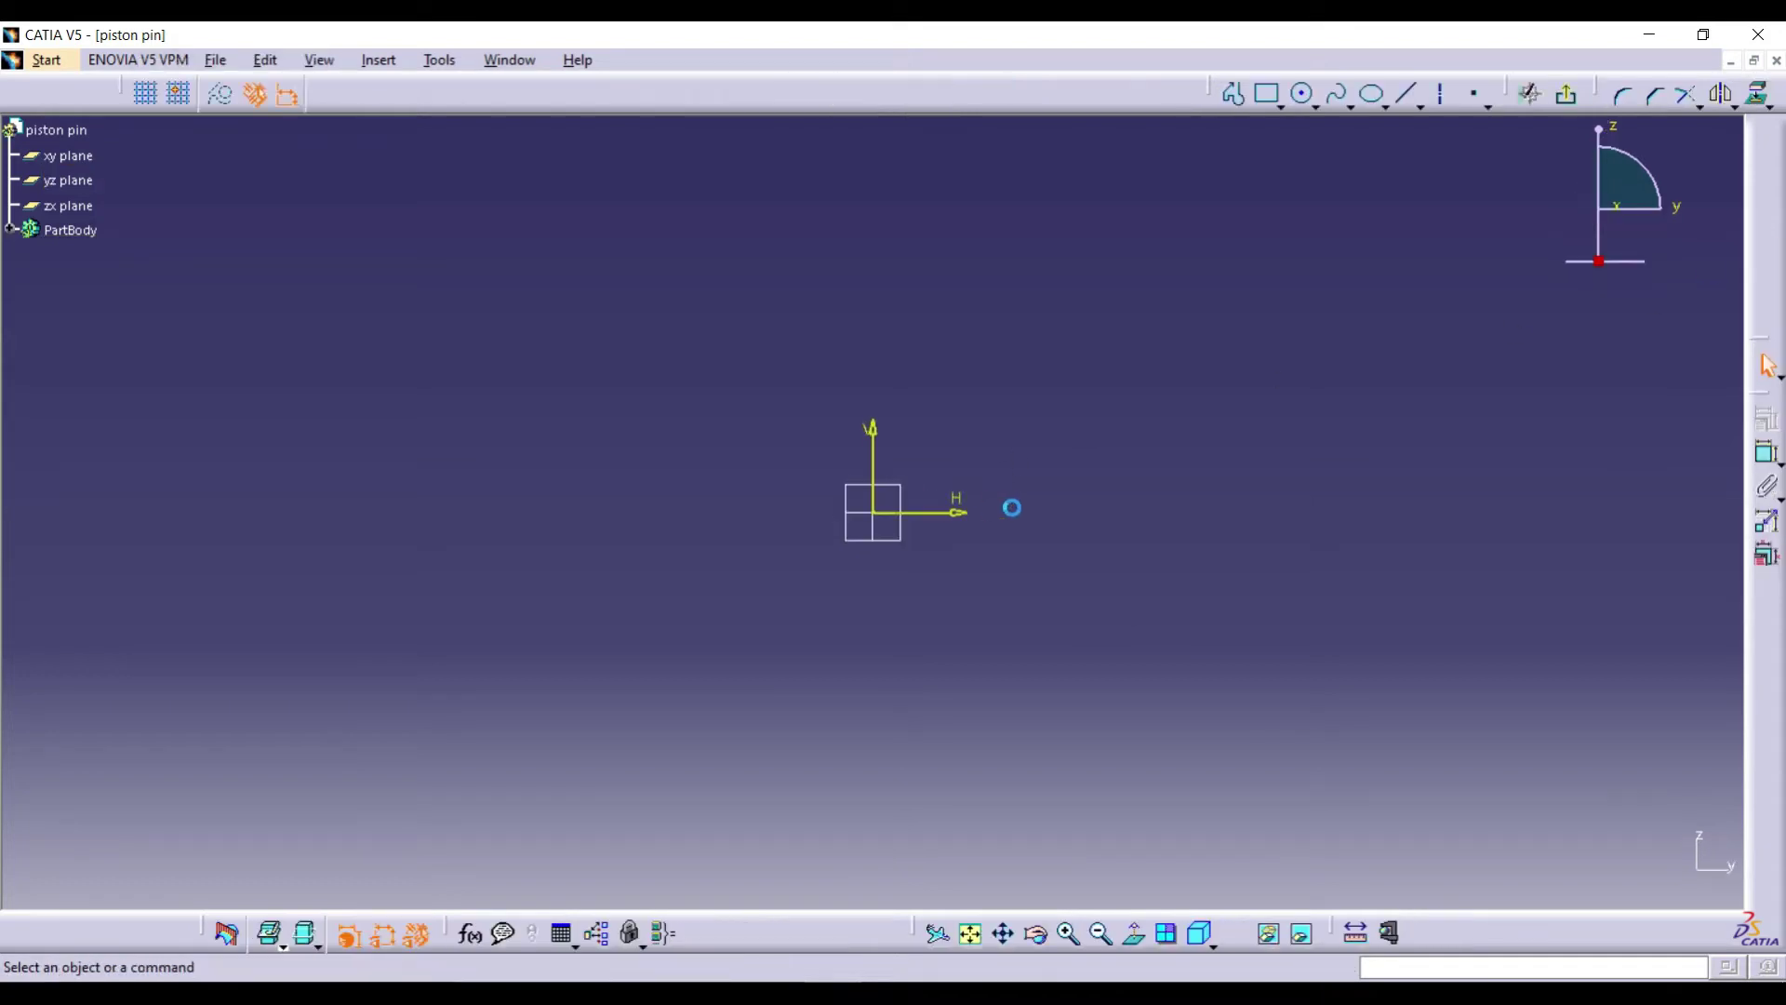
pyautogui.click(1212, 459)
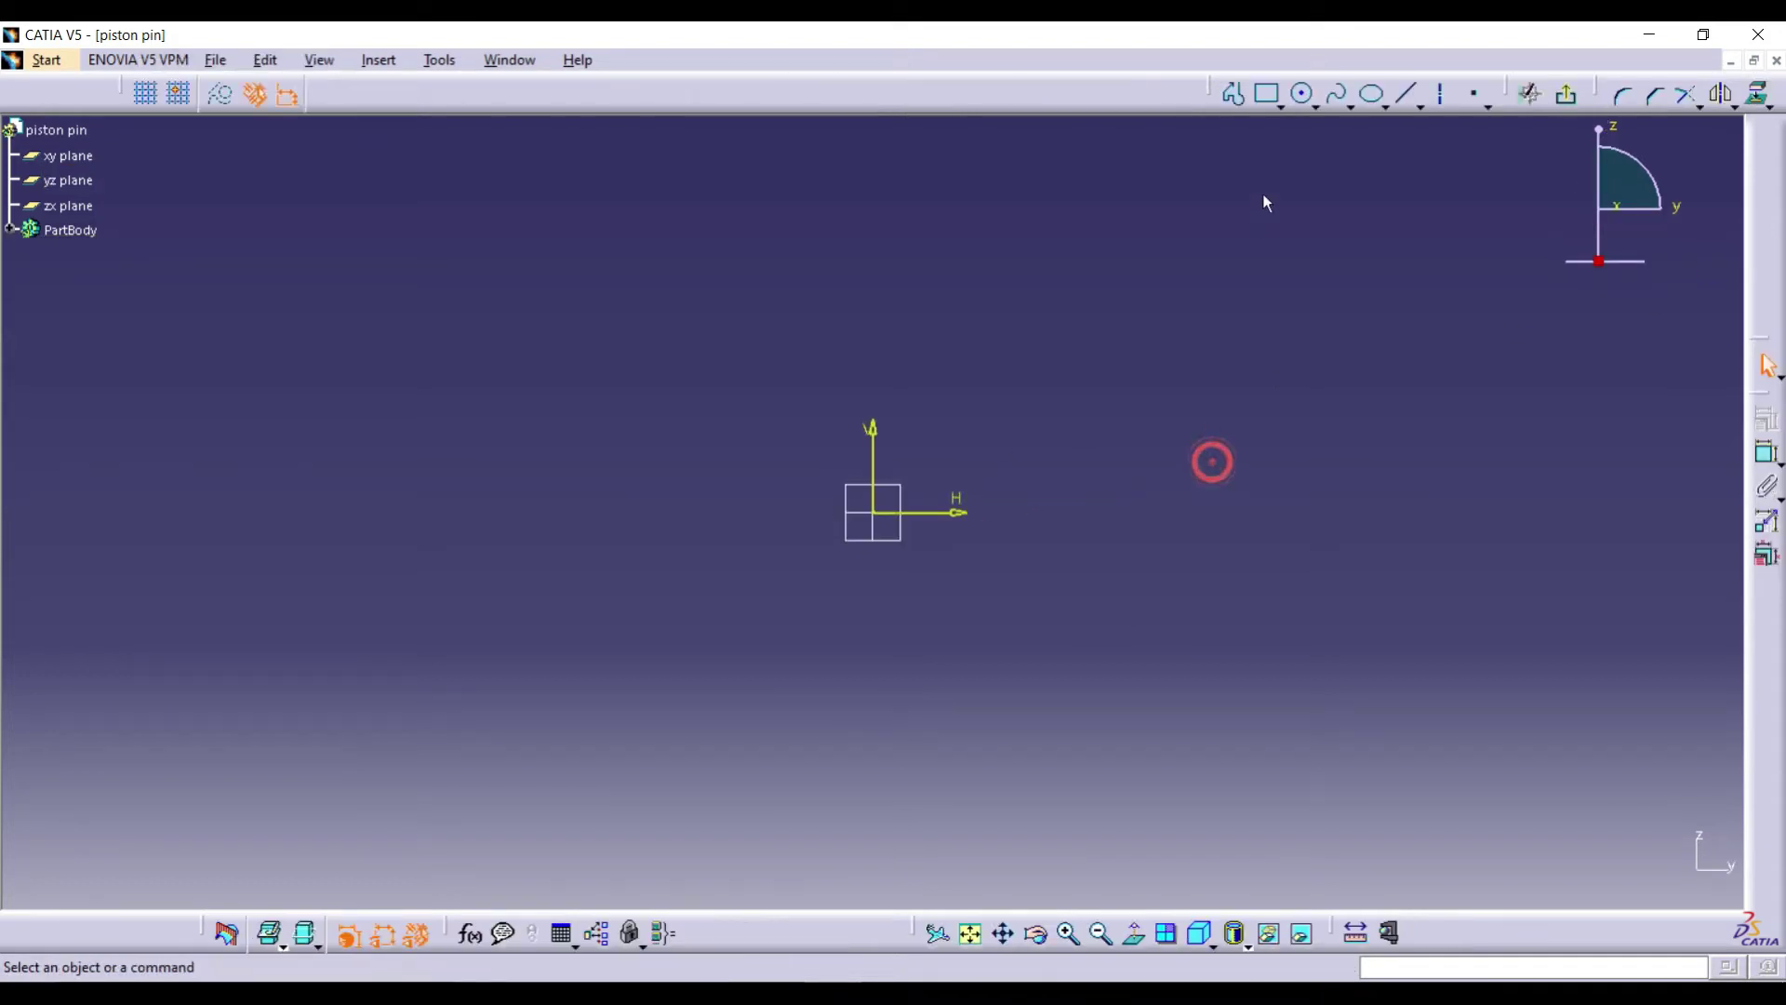
pyautogui.click(1268, 93)
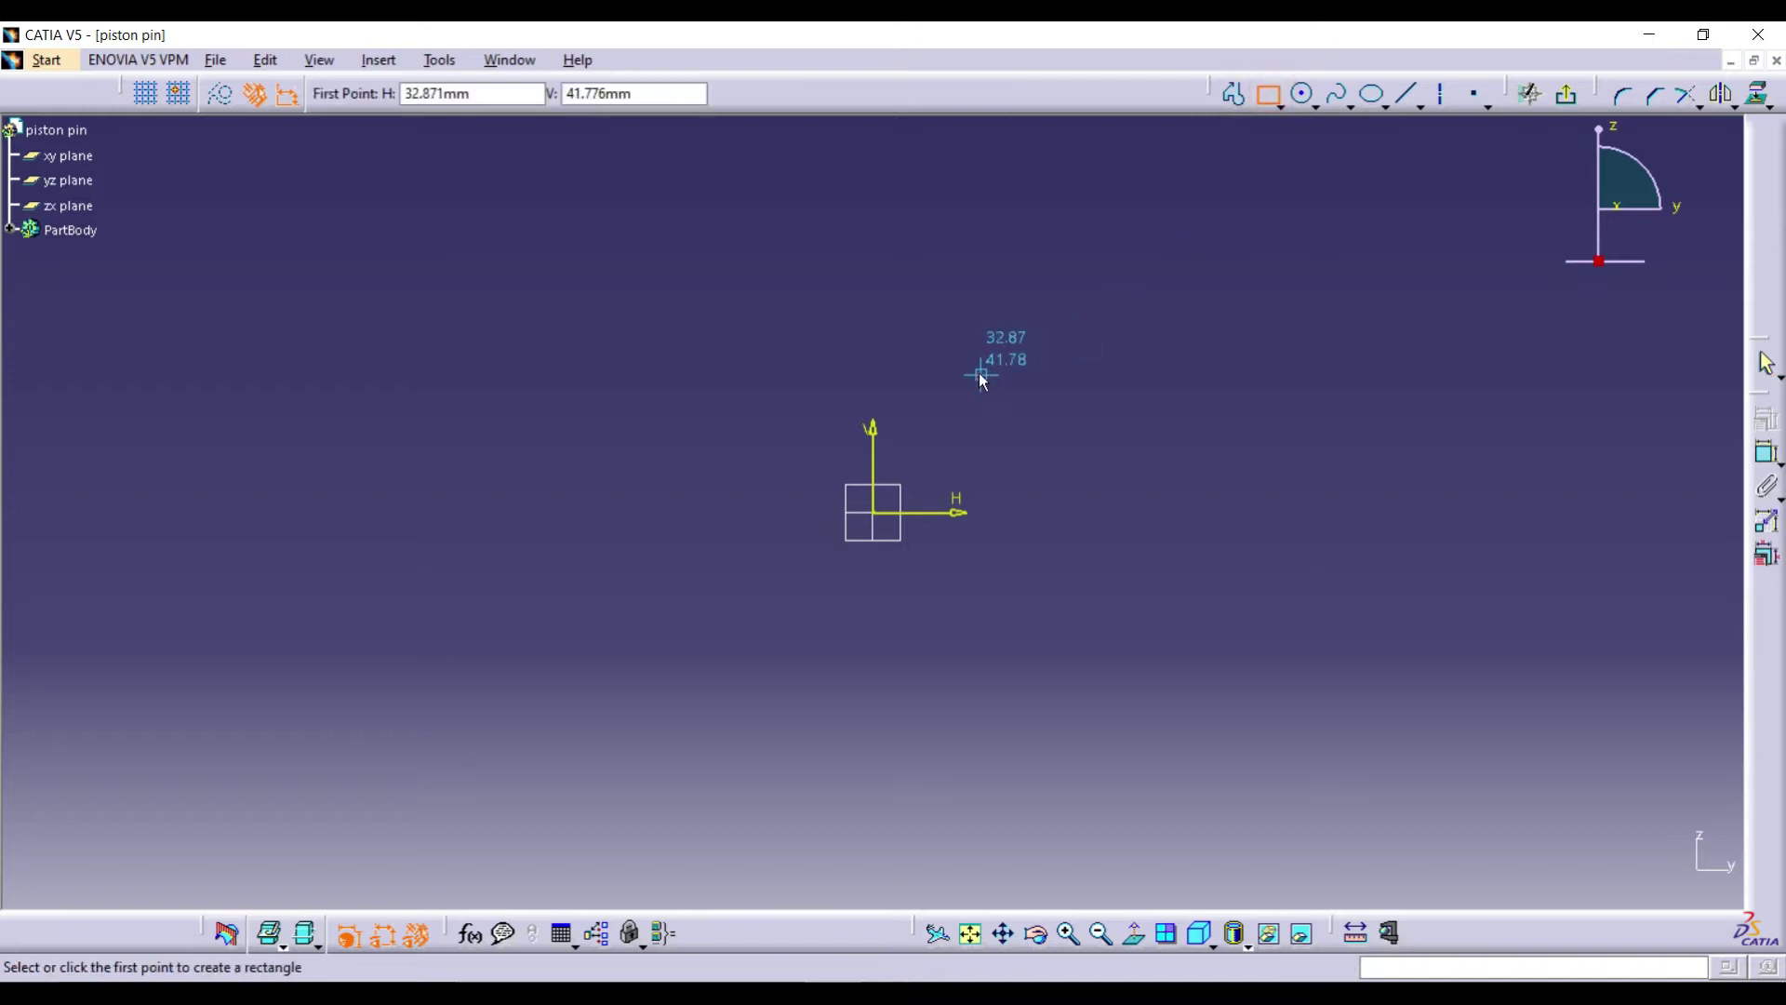
pyautogui.click(981, 374)
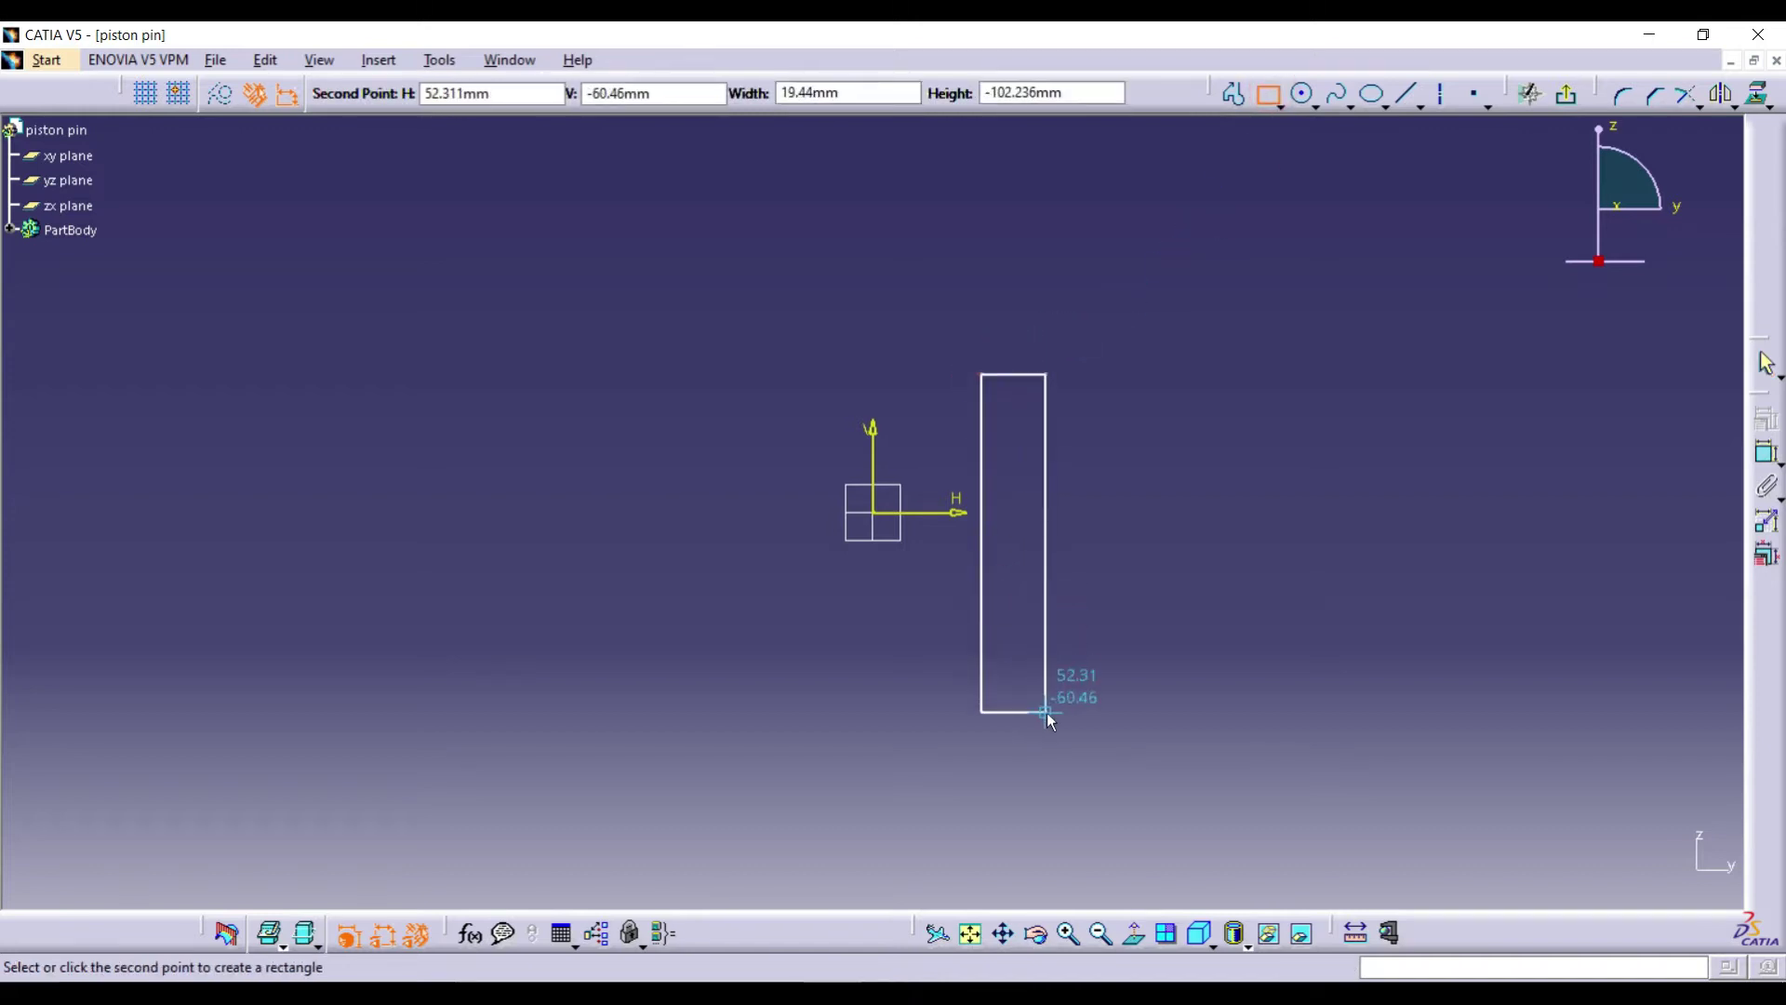
pyautogui.click(1046, 713)
# - Dimension the rectangle's width and set it to 1 mm
pyautogui.click(1766, 453)
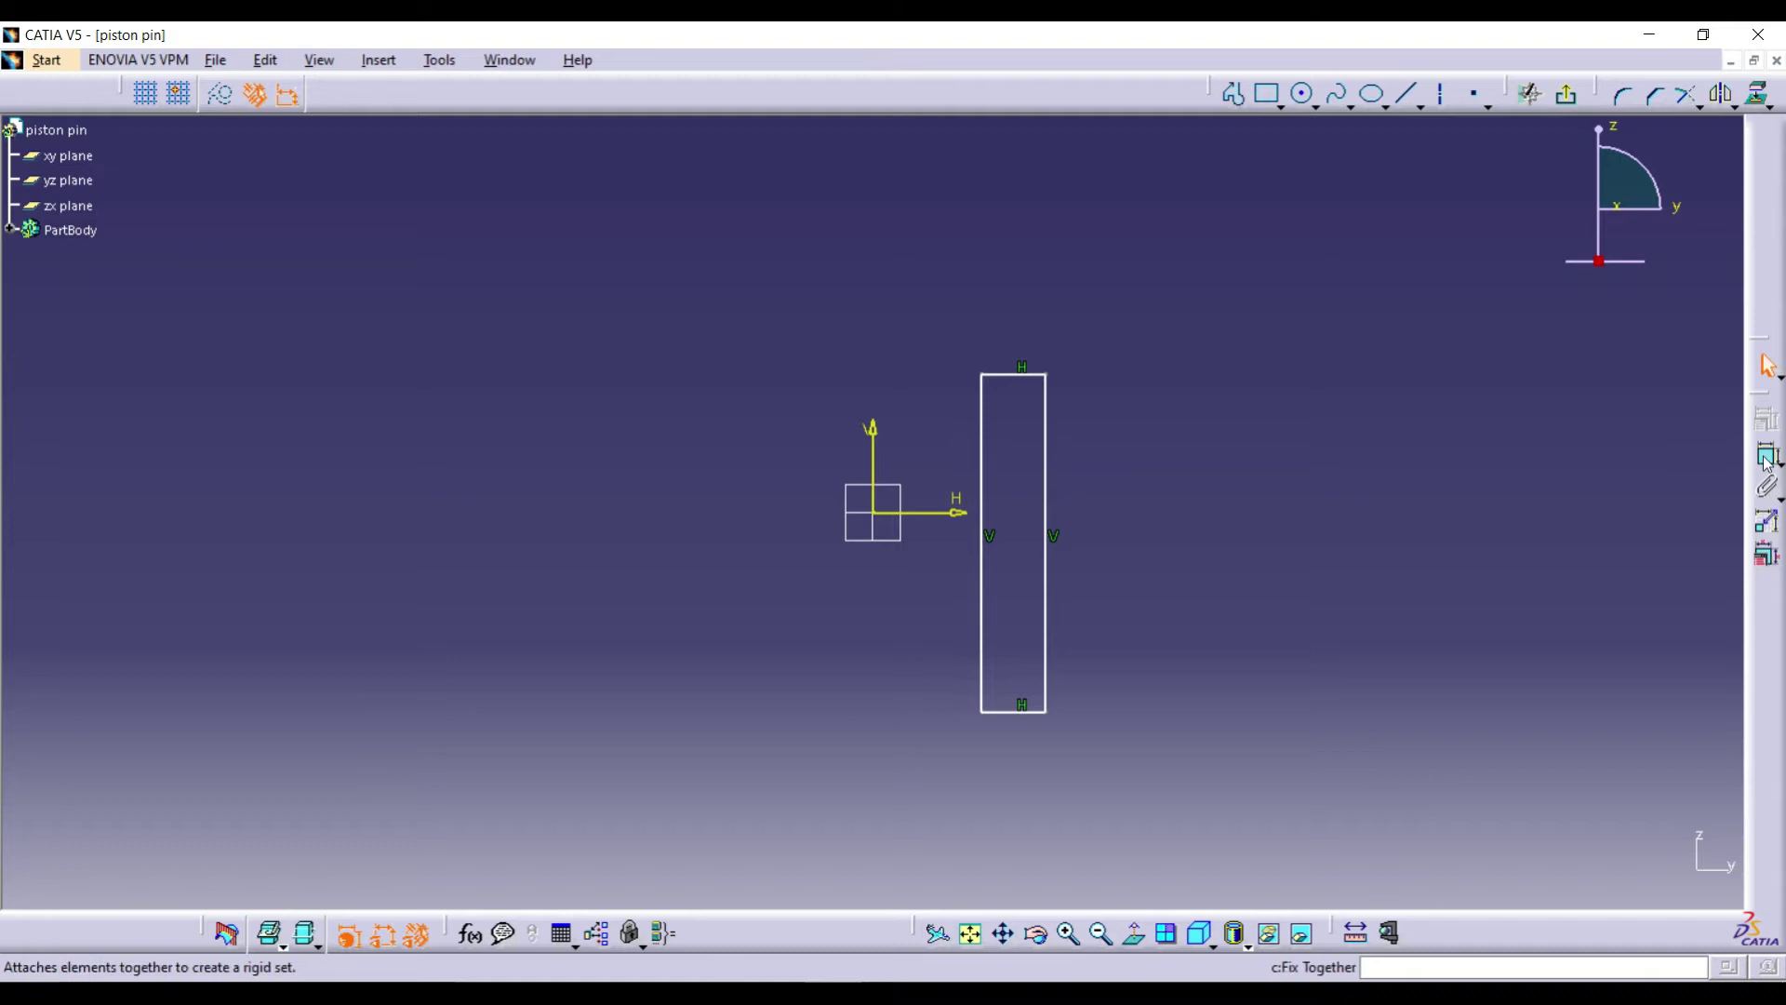
pyautogui.click(1029, 374)
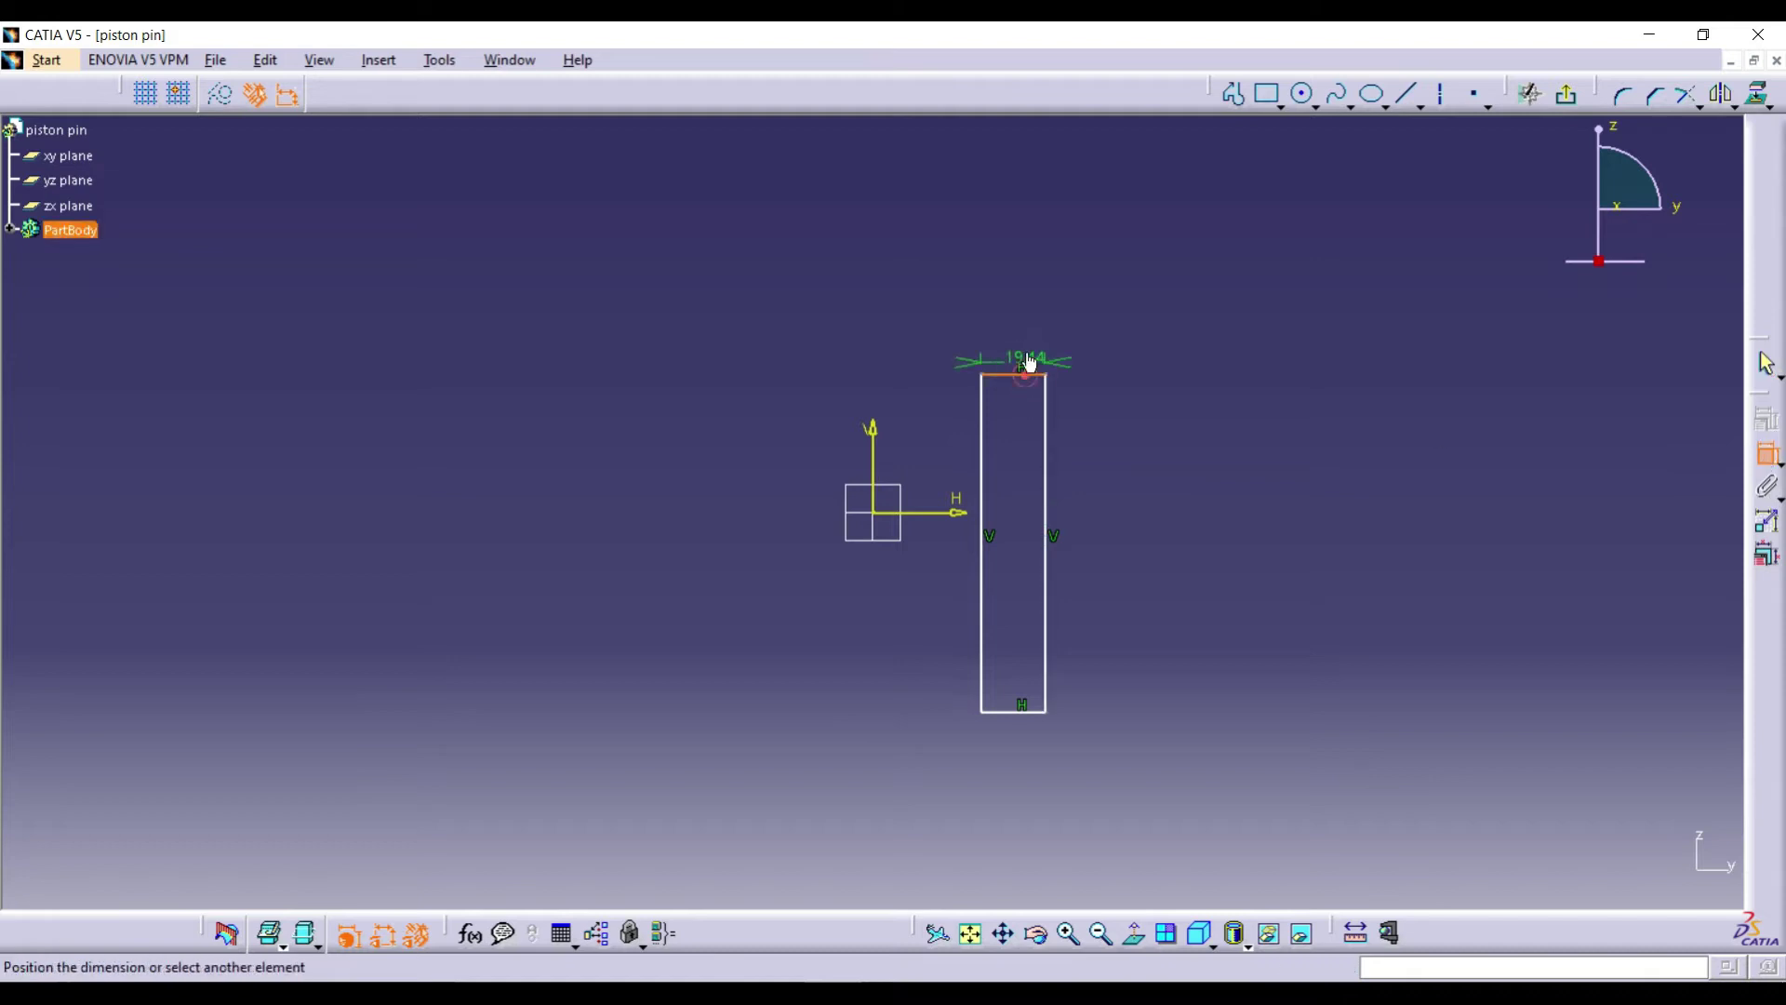
pyautogui.click(1039, 322)
pyautogui.doubleClick(1029, 322)
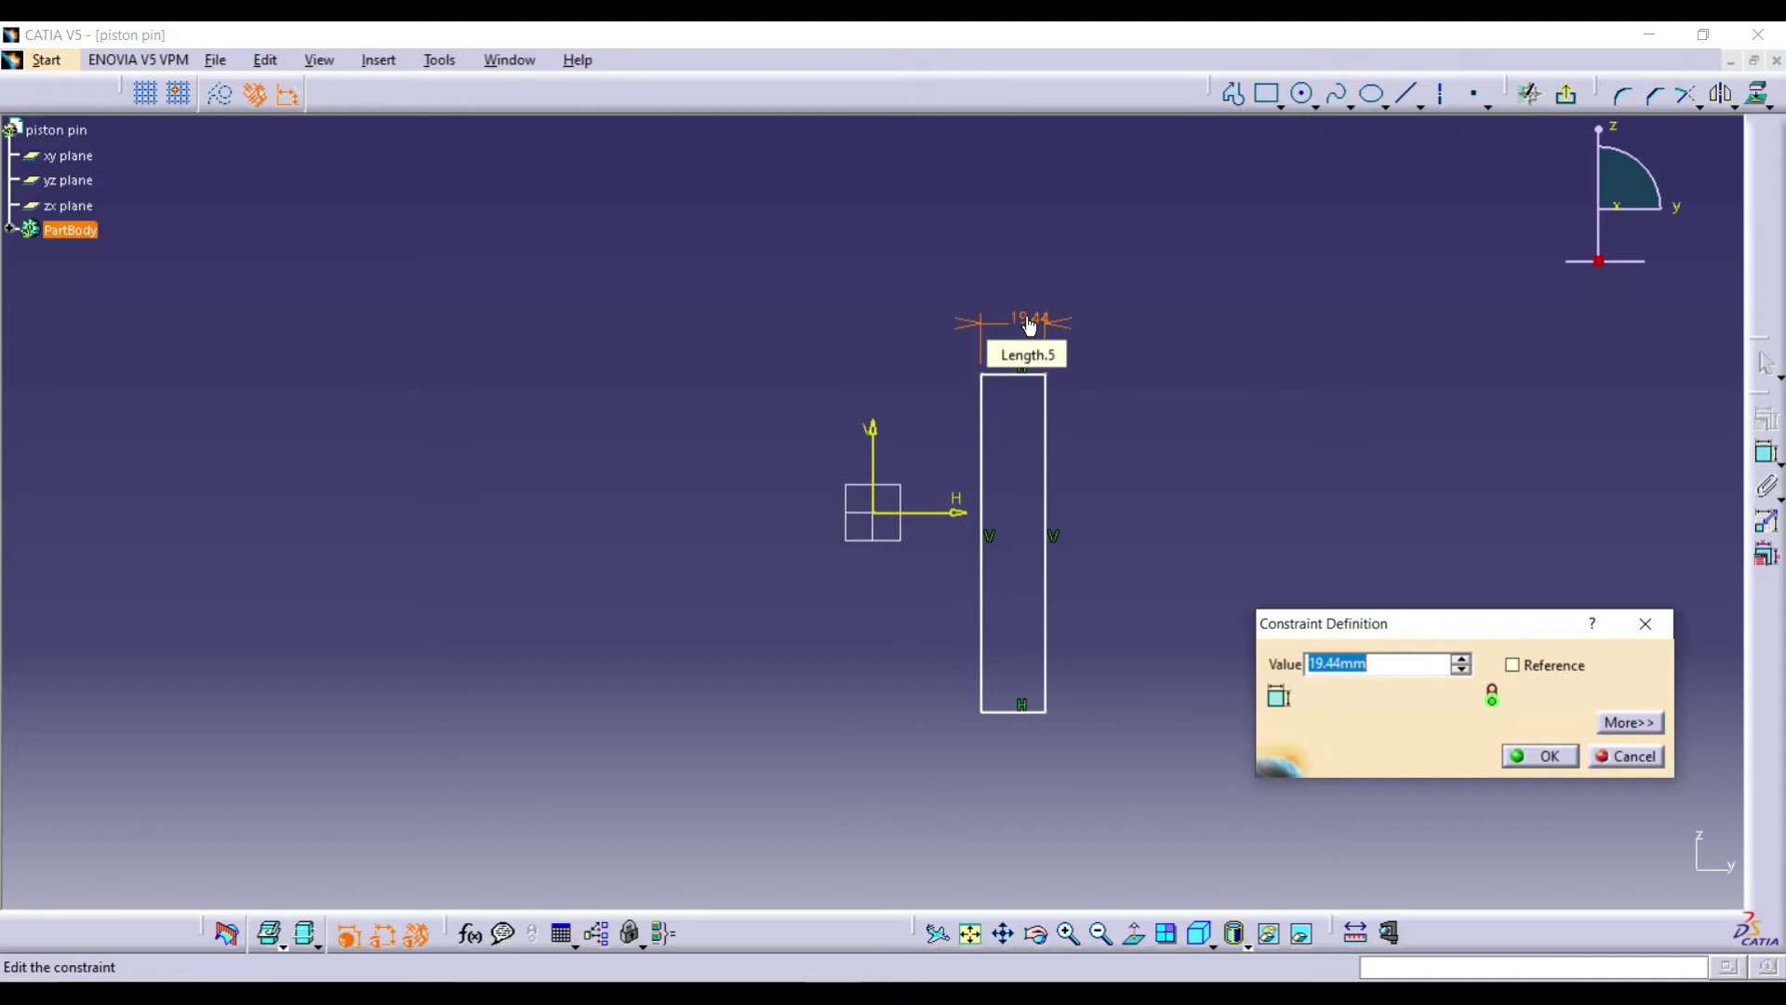
pyautogui.write('1')
pyautogui.click(1539, 765)
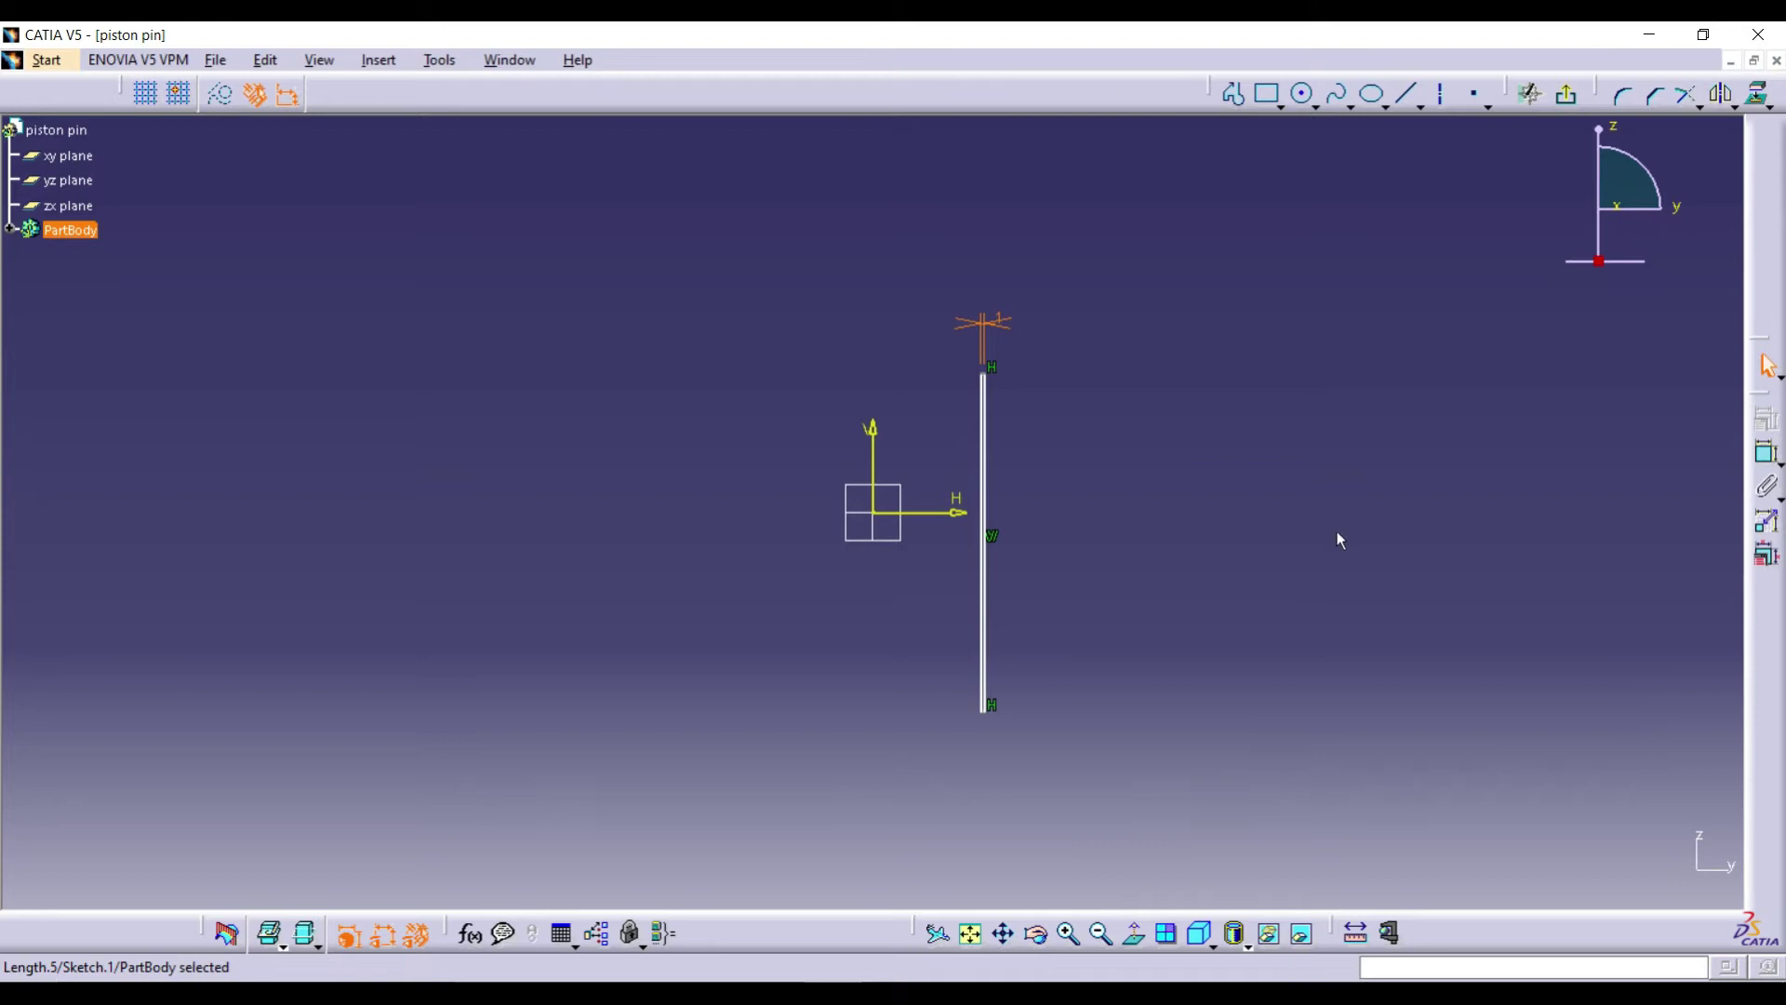
# - Dimension the rectangle's height and set it to 23 mm
pyautogui.click(1764, 454)
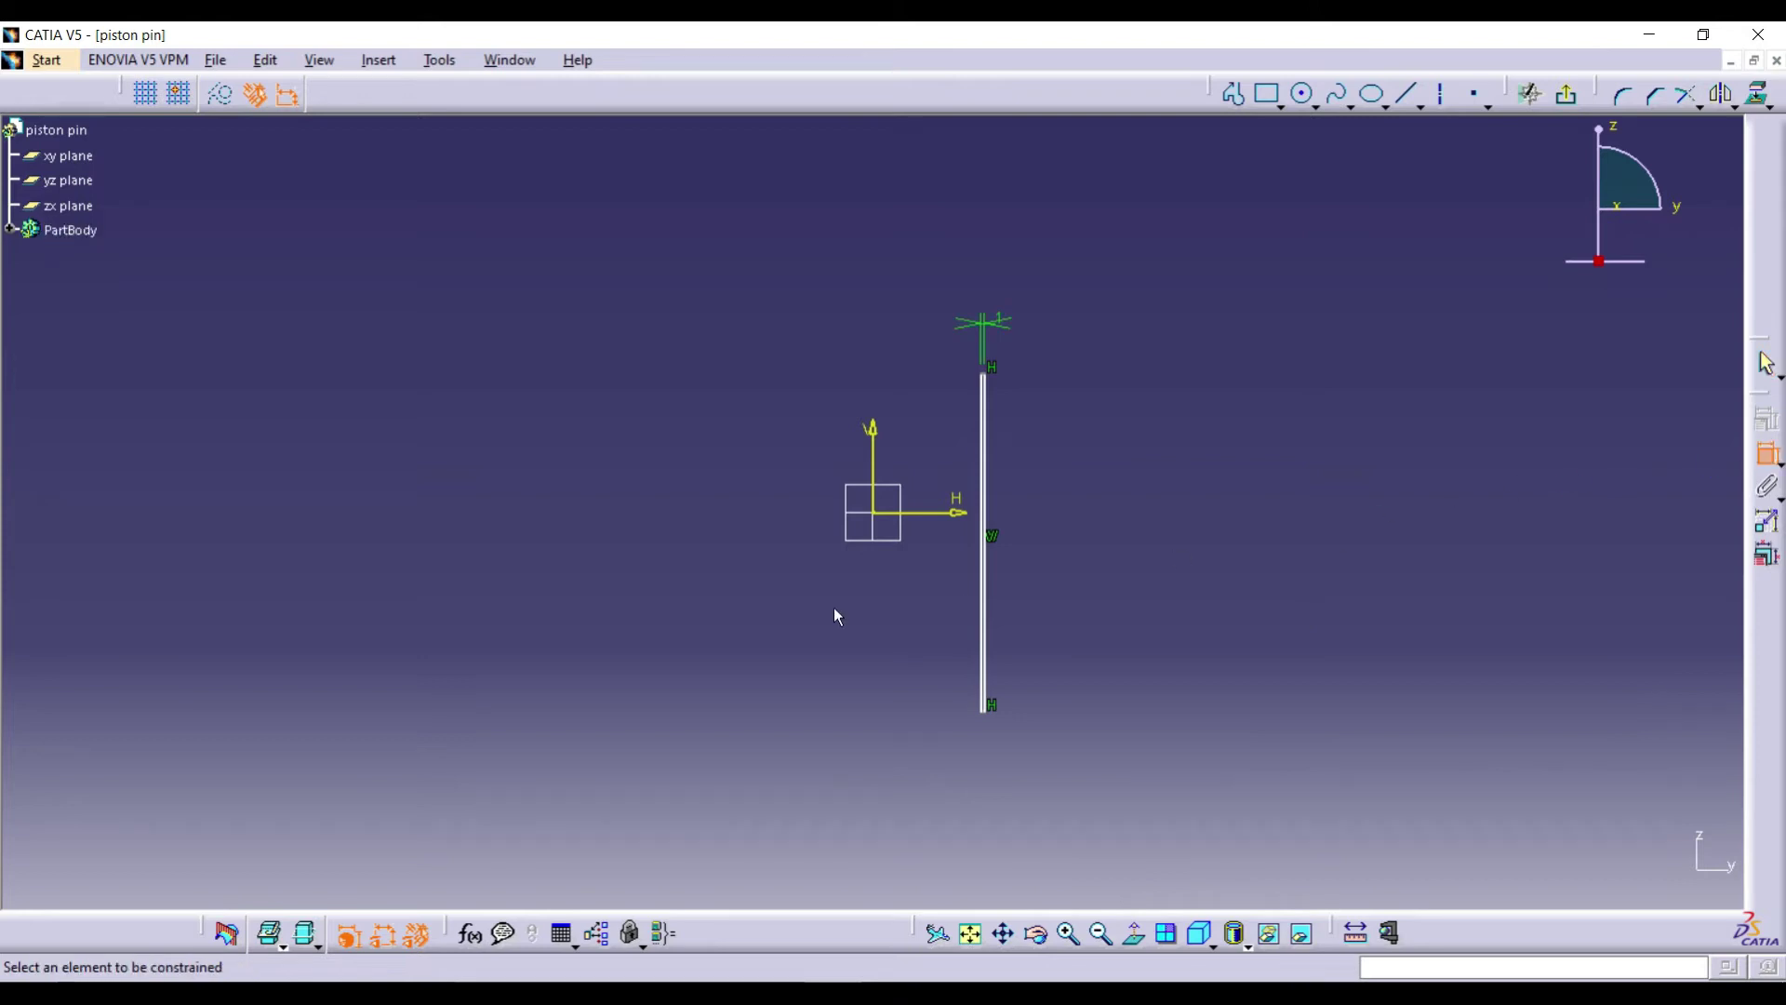
pyautogui.click(988, 576)
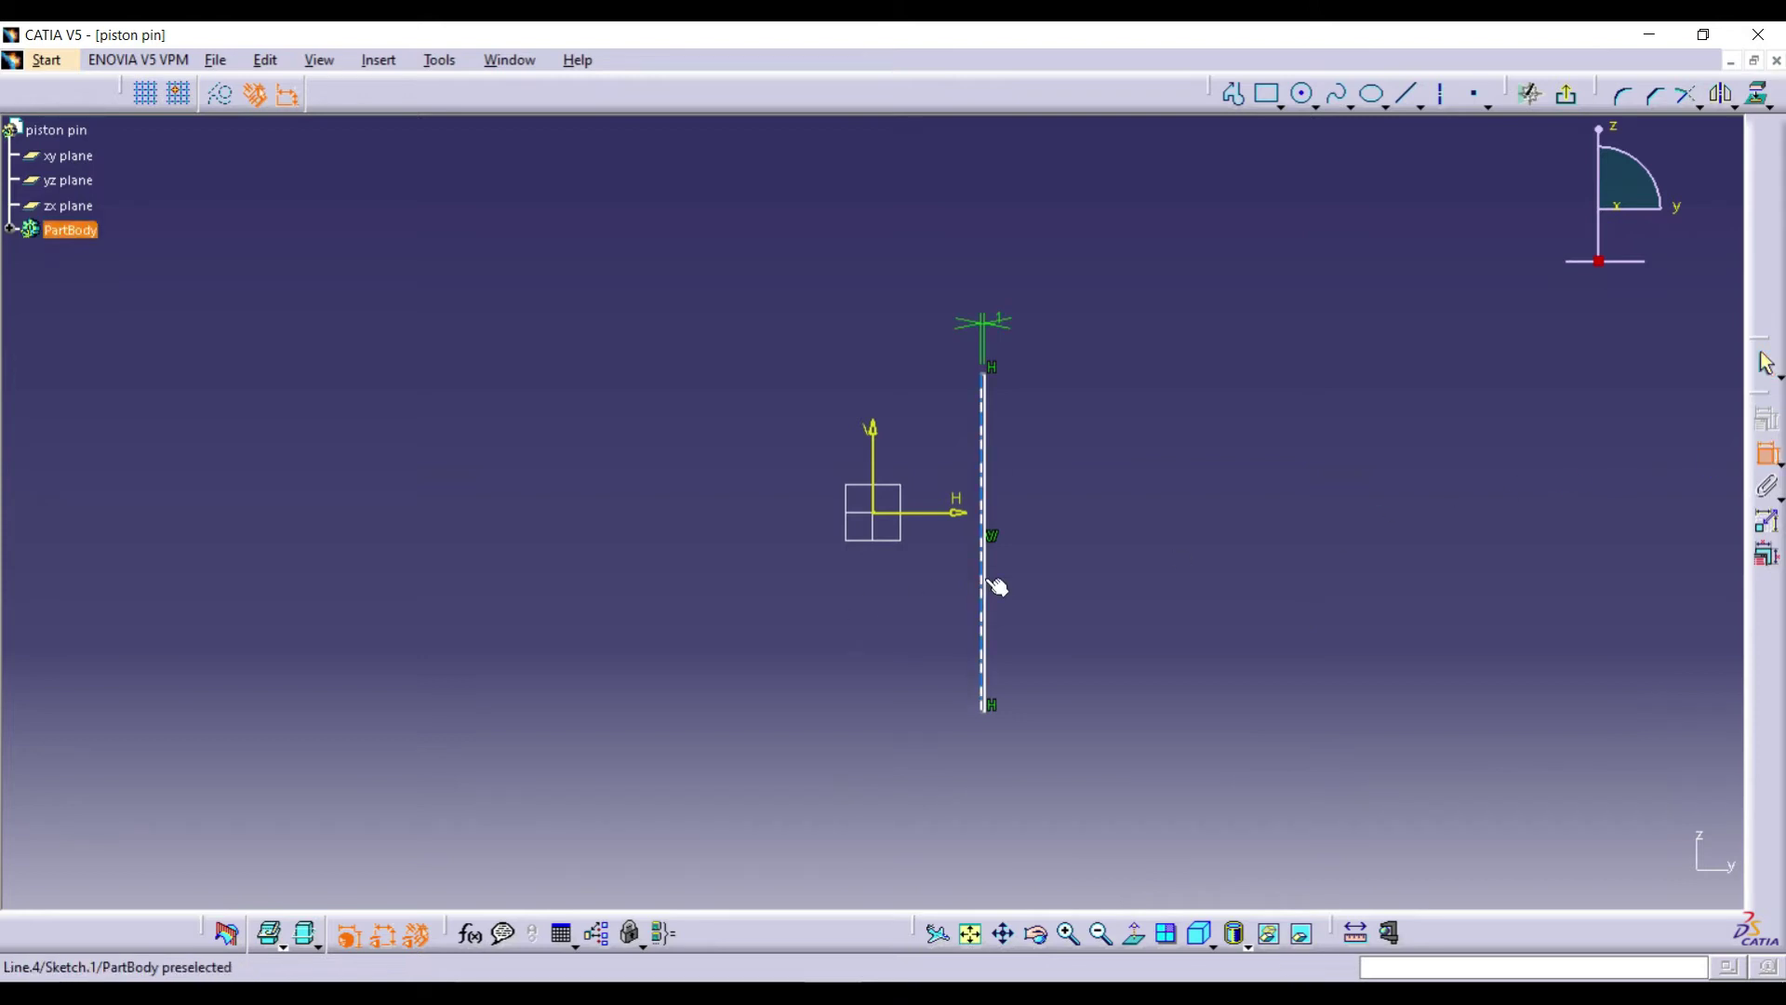
pyautogui.click(1192, 566)
pyautogui.doubleClick(1194, 568)
pyautogui.write('23')
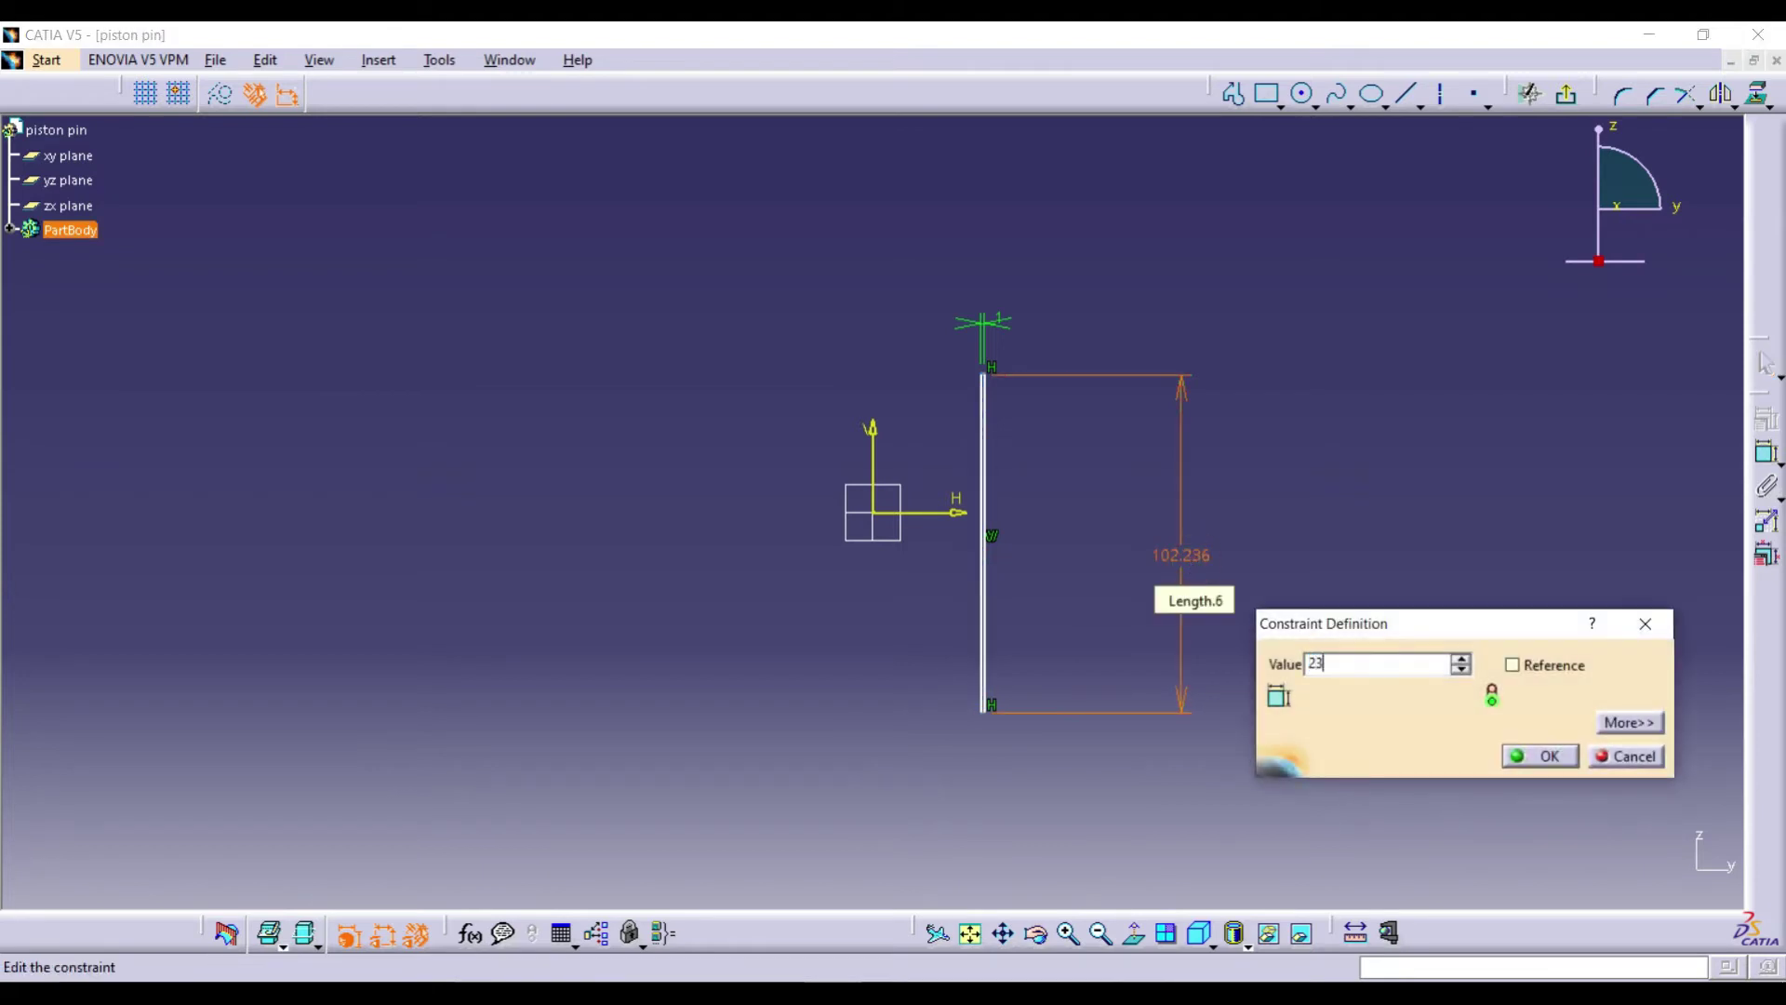
pyautogui.click(1540, 755)
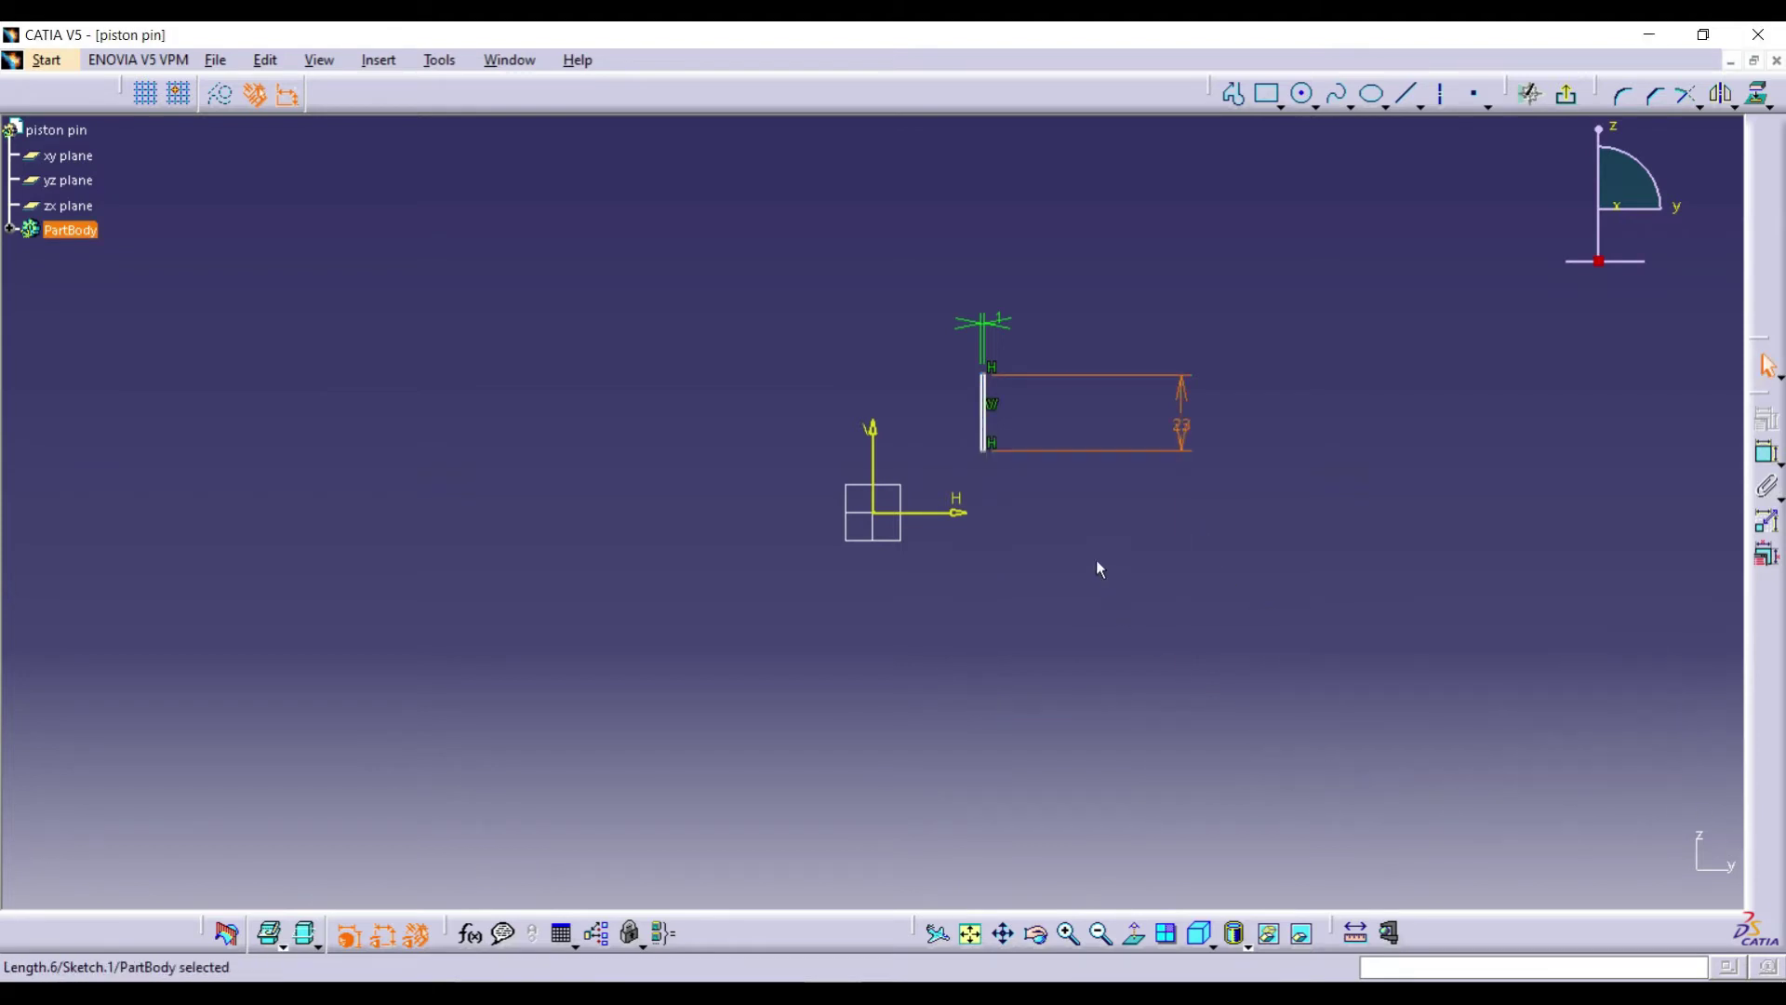
# - Move the rectangle near the origin so it straddles the horizontal axis, and bring its height dimension closer to the profile
pyautogui.moveTo(983, 452); pyautogui.dragTo(926, 561)
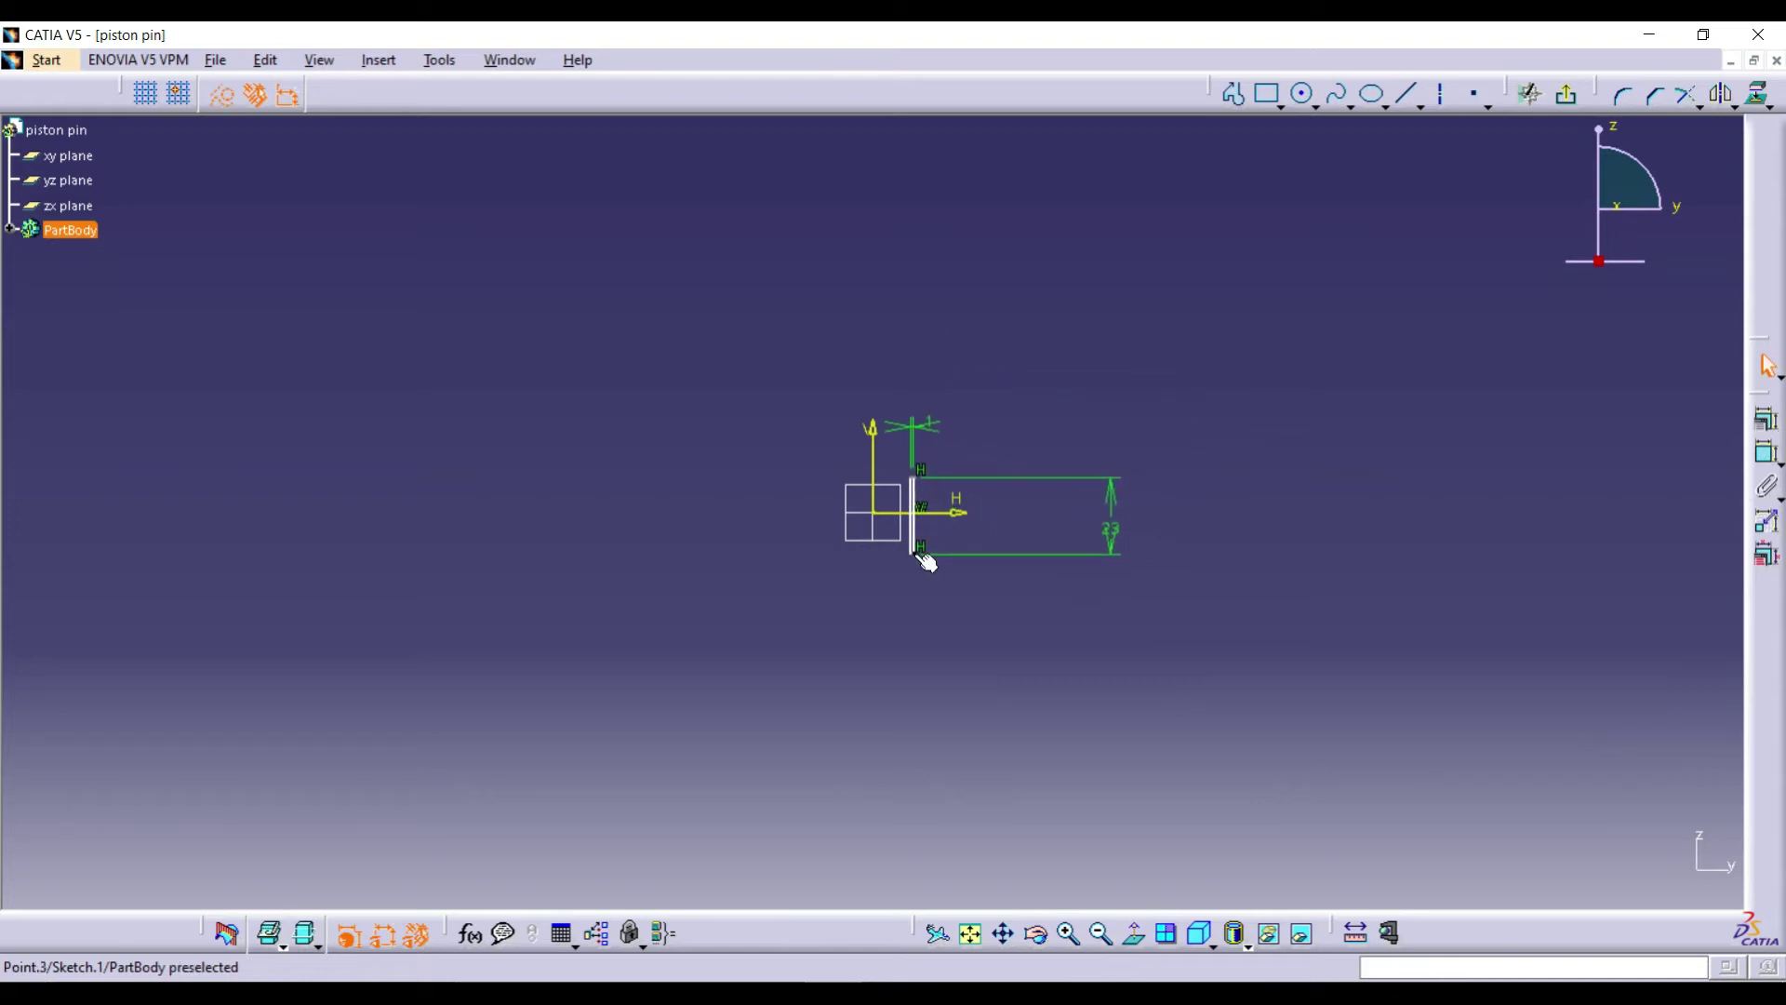
pyautogui.moveTo(1111, 531); pyautogui.dragTo(944, 540)
pyautogui.click(970, 933)
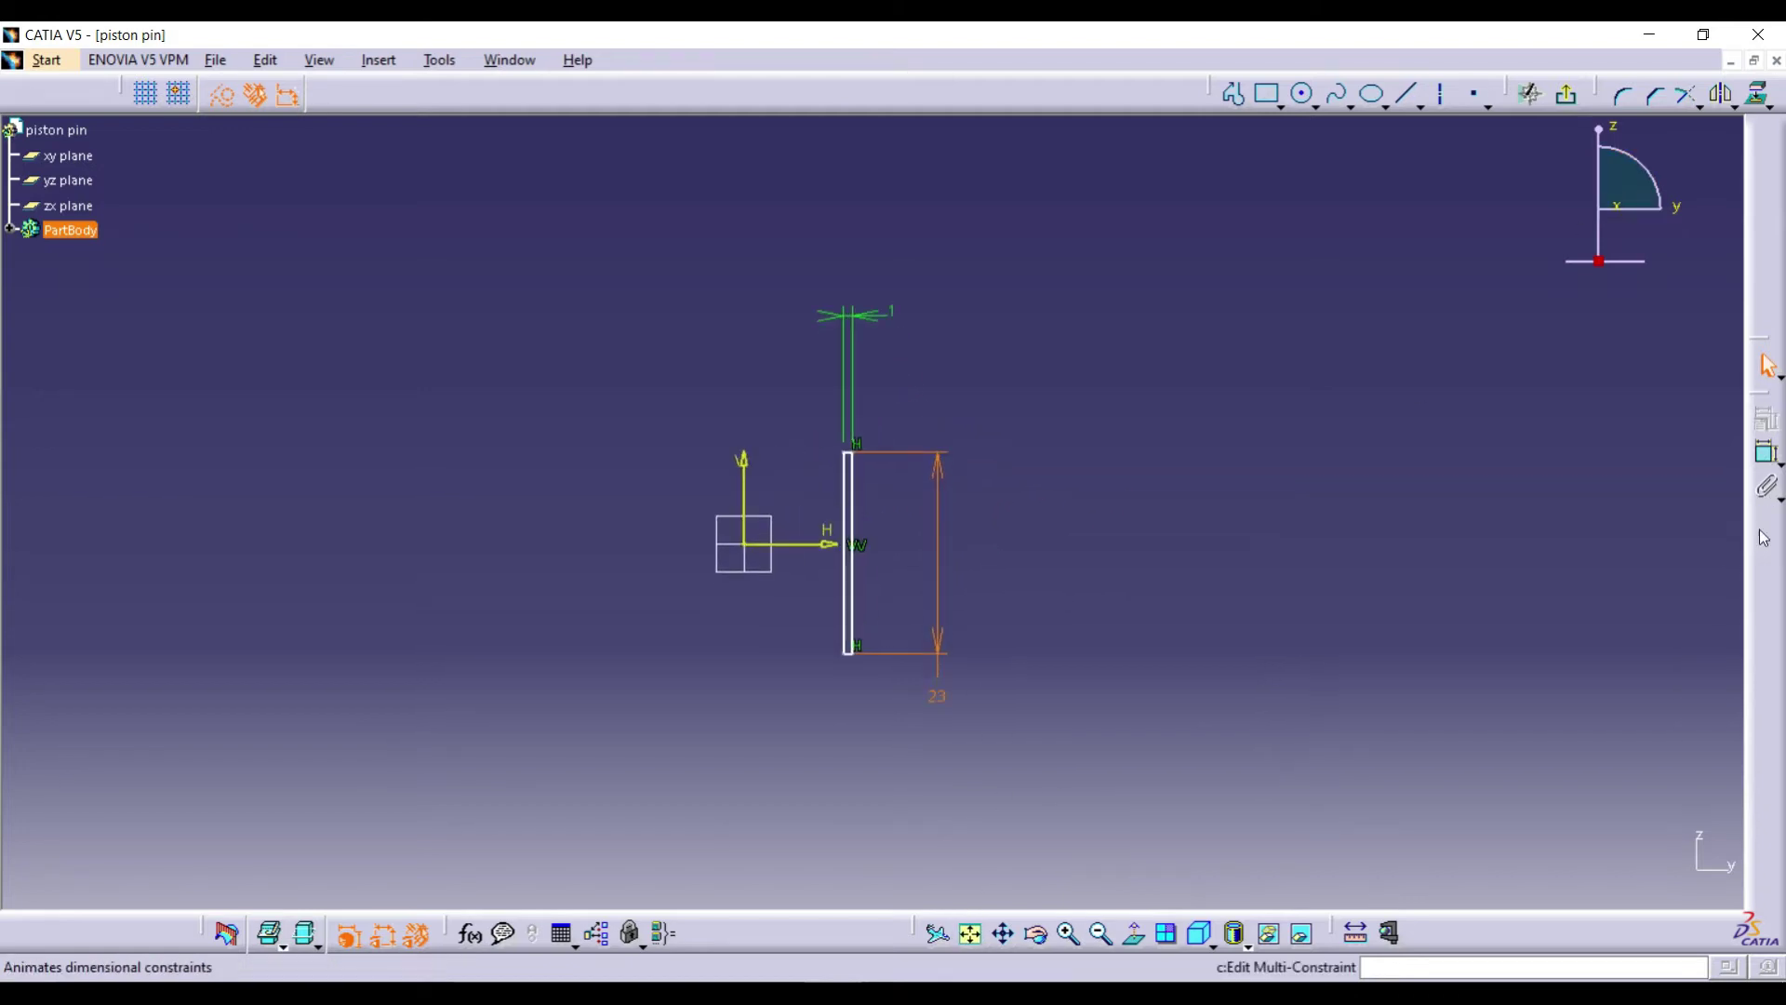
# - Constrain the rectangle's inner vertical side to a distance of 1.5 mm from the vertical axis
pyautogui.click(1766, 453)
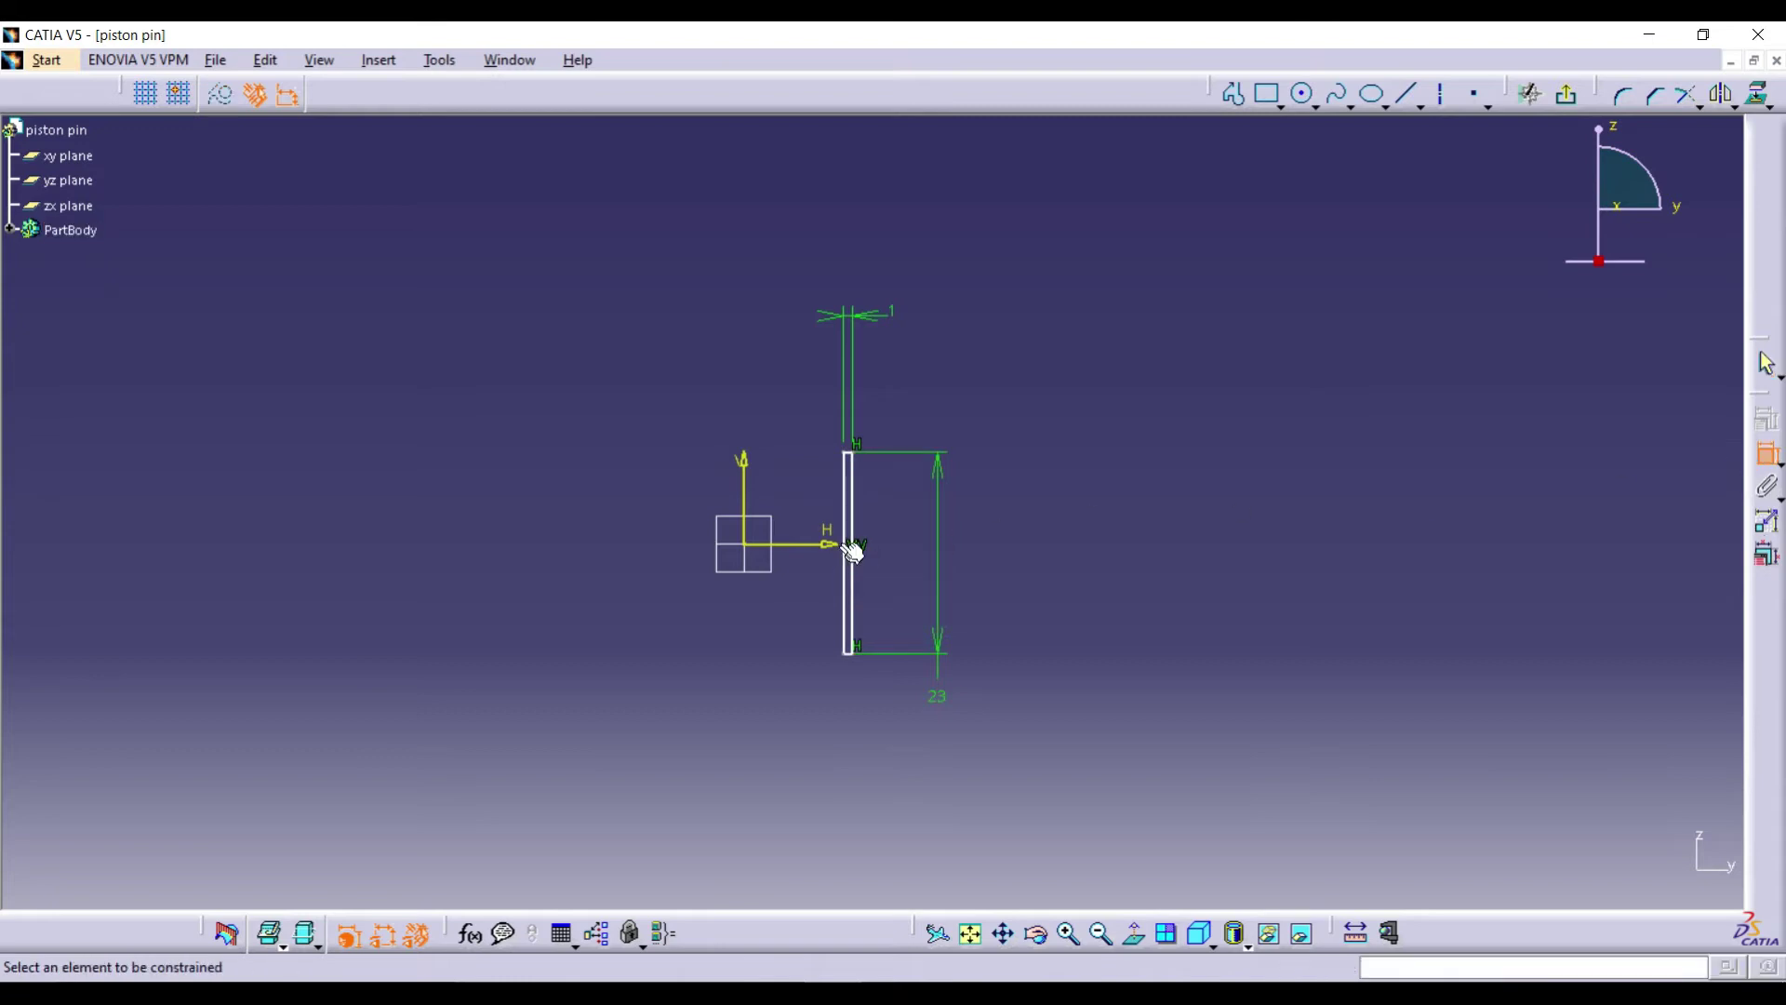
pyautogui.click(848, 549)
pyautogui.click(744, 481)
pyautogui.click(791, 418)
pyautogui.click(793, 418)
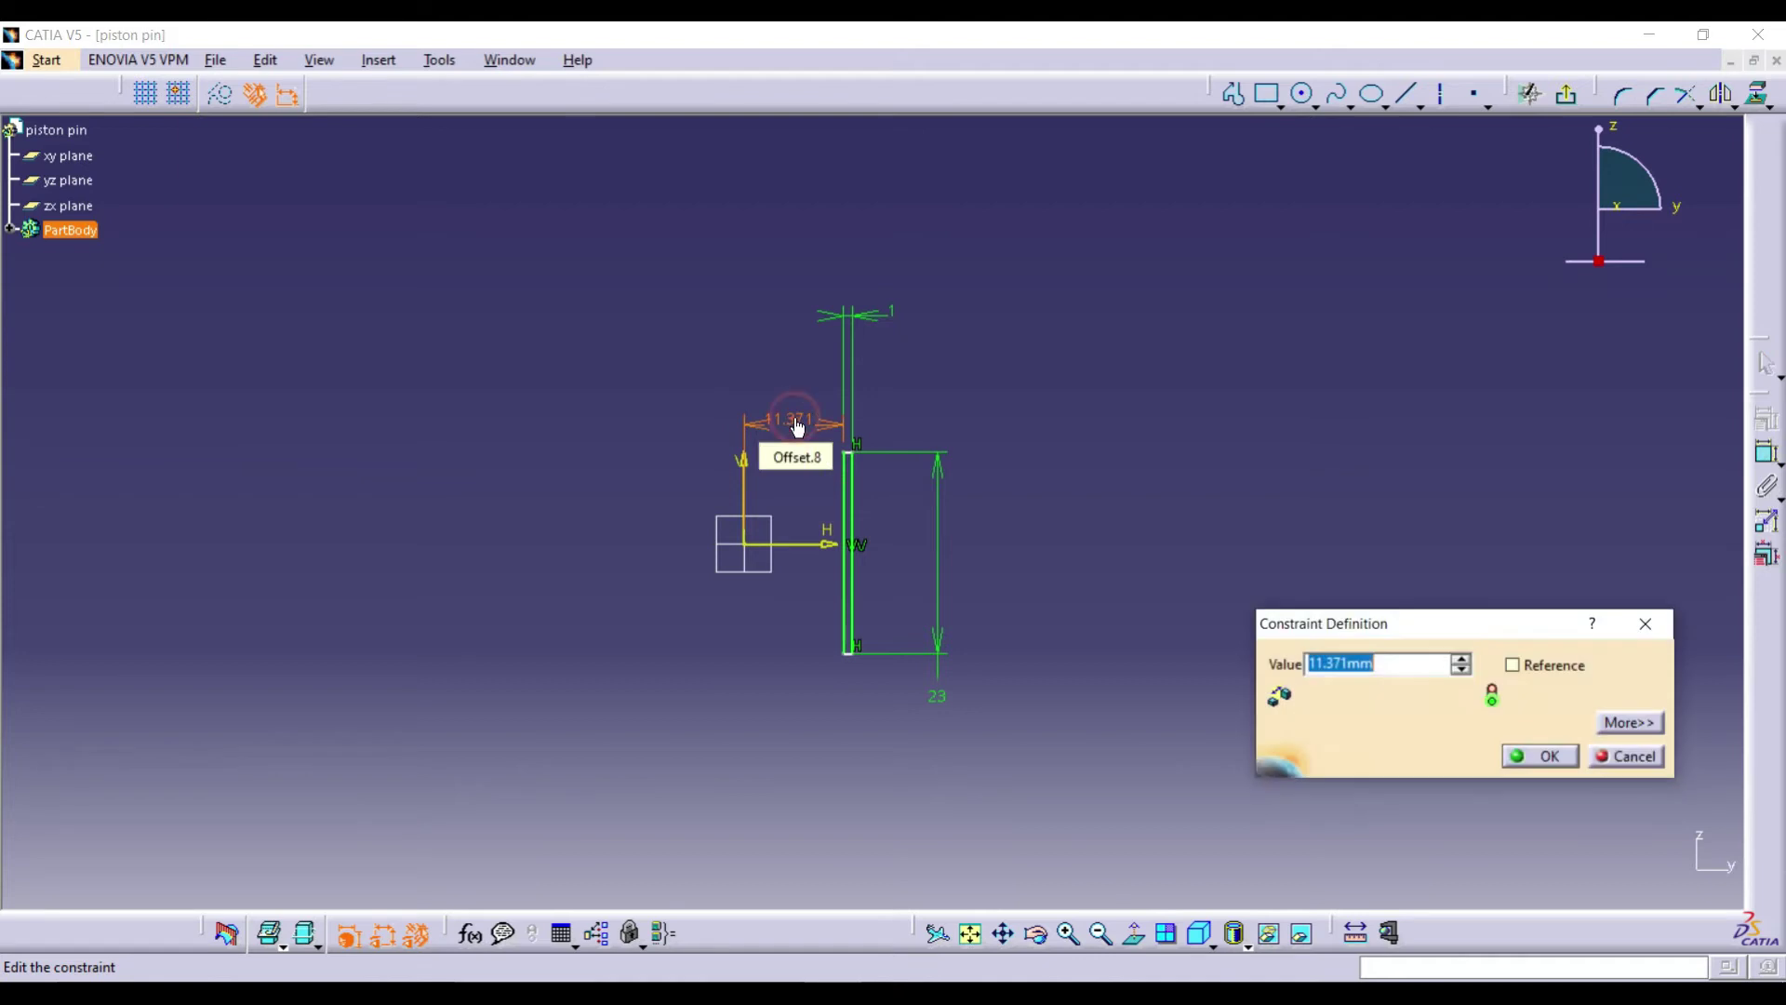
pyautogui.write('1.6')
pyautogui.press('BackSpace')
pyautogui.write('5')
pyautogui.click(1540, 755)
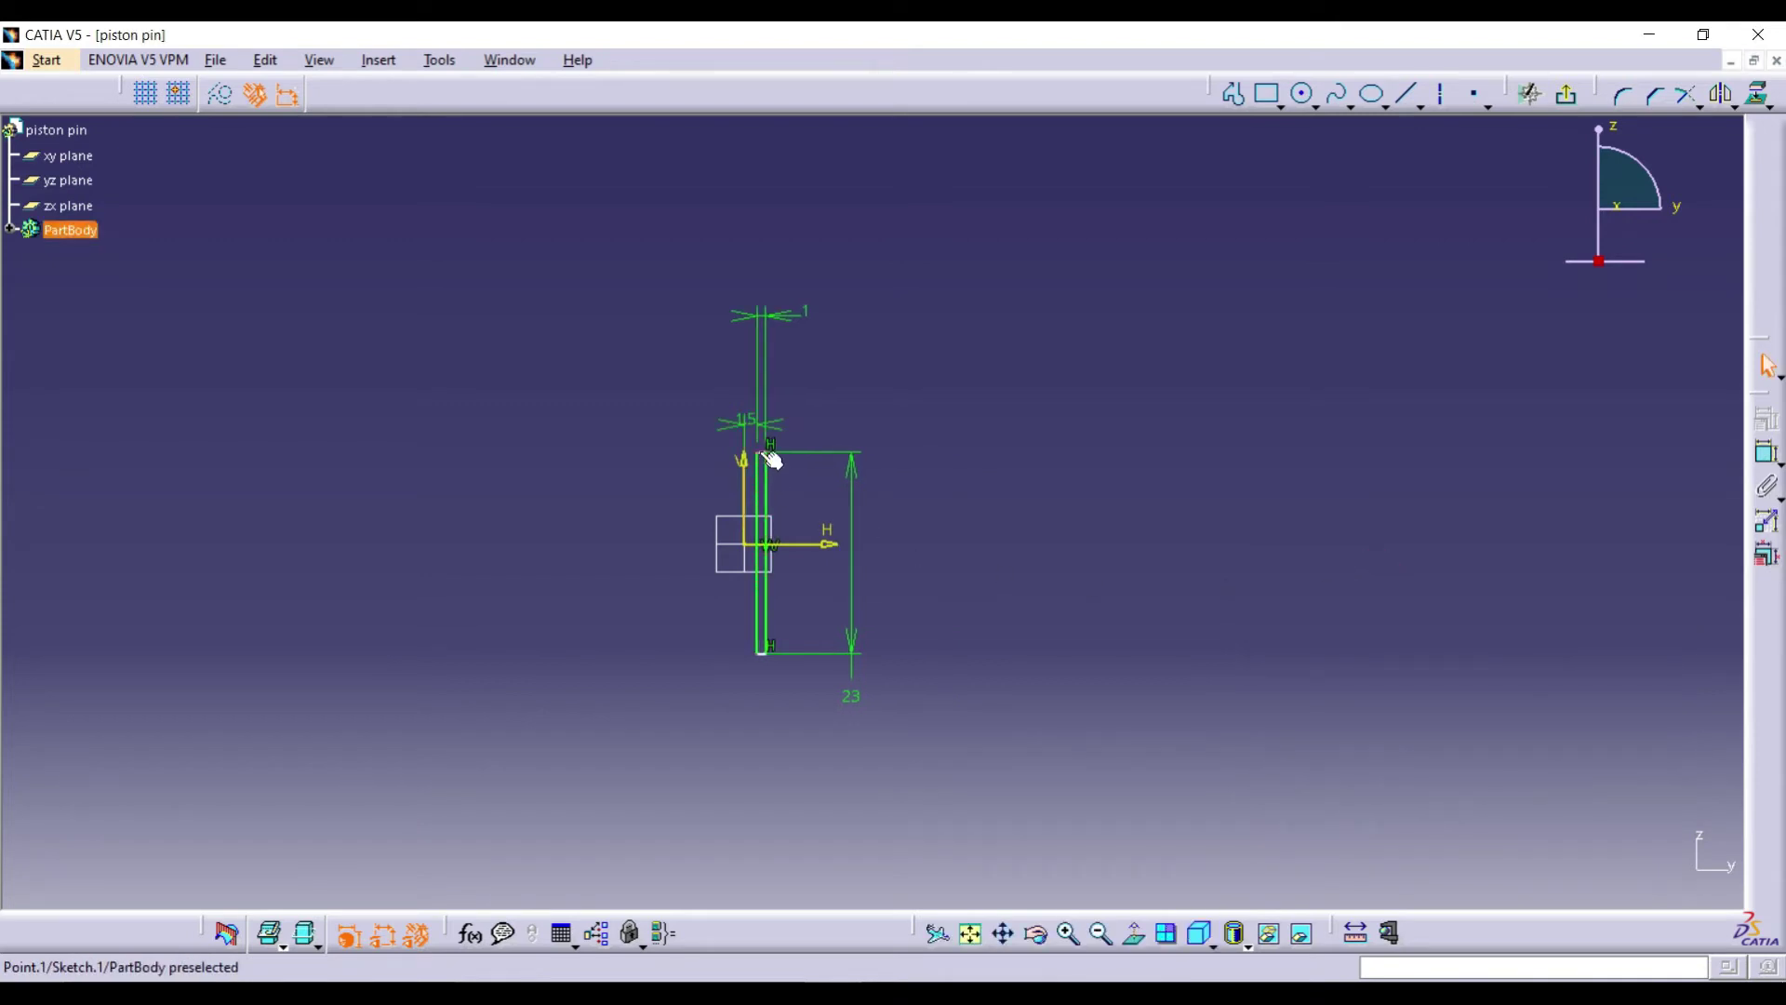
# - Constrain the rectangle's upper edge to a distance of 11.5 mm from the horizontal axis
pyautogui.click(1771, 455)
pyautogui.click(824, 546)
pyautogui.click(1051, 512)
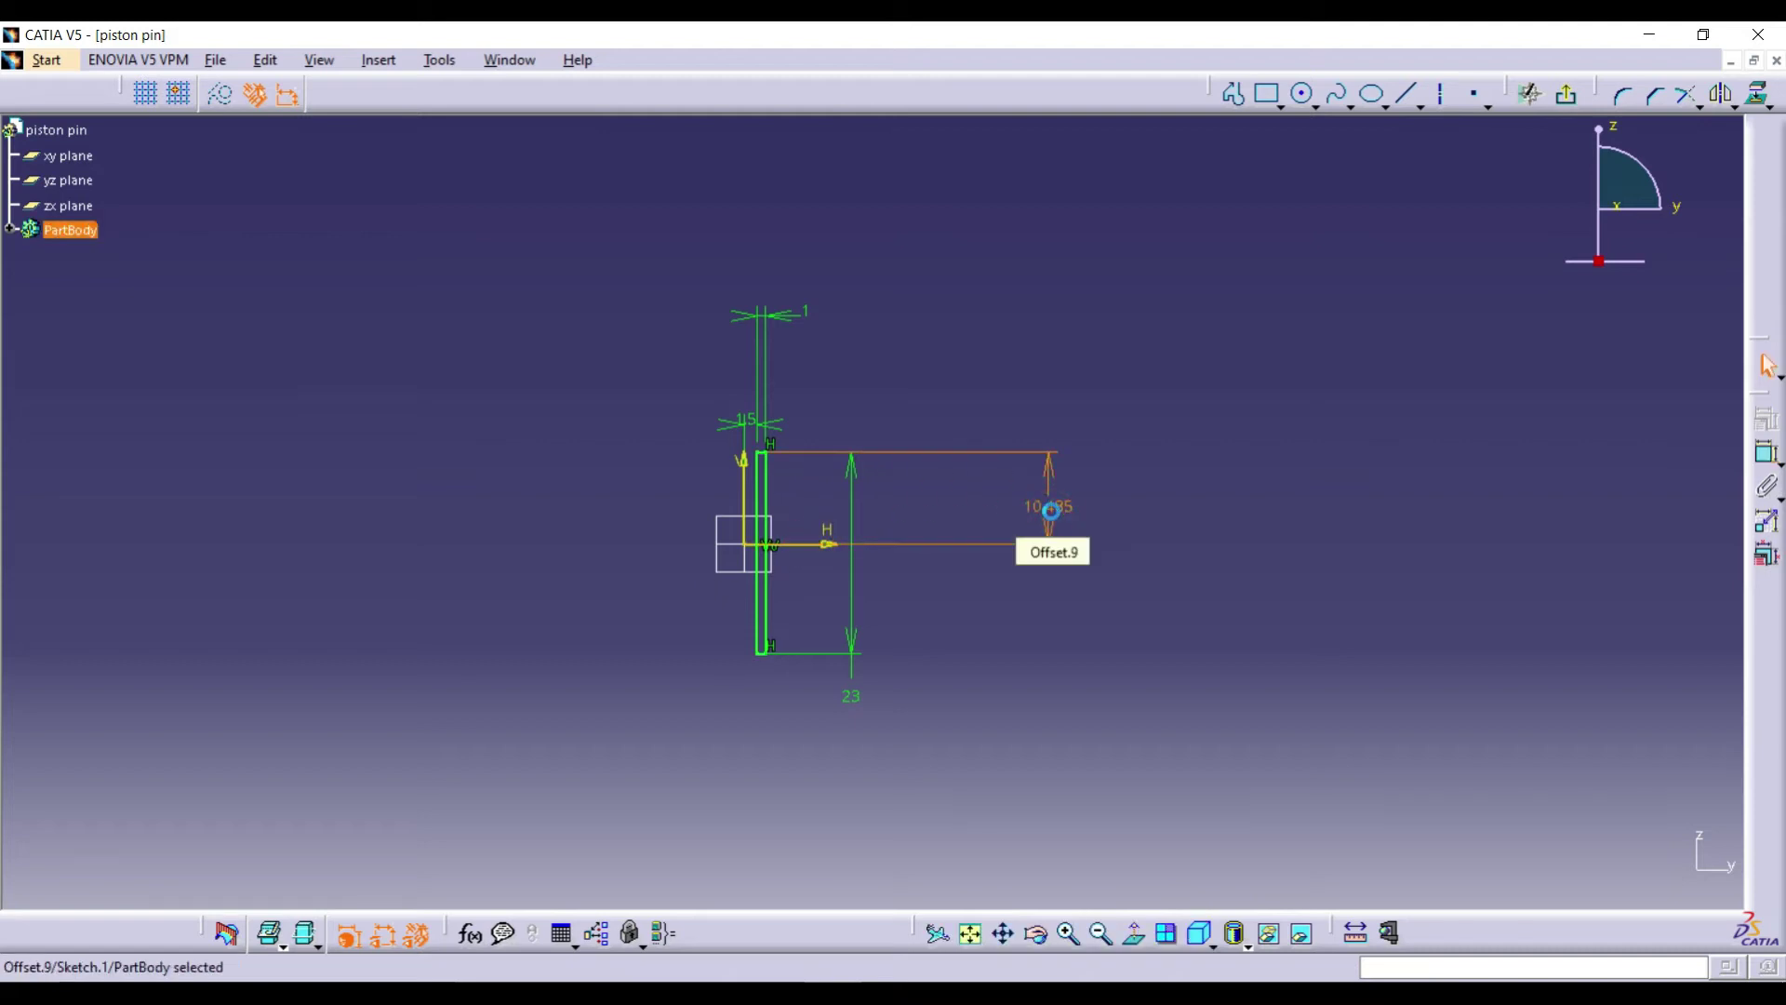
pyautogui.doubleClick(1052, 514)
pyautogui.write('11.5')
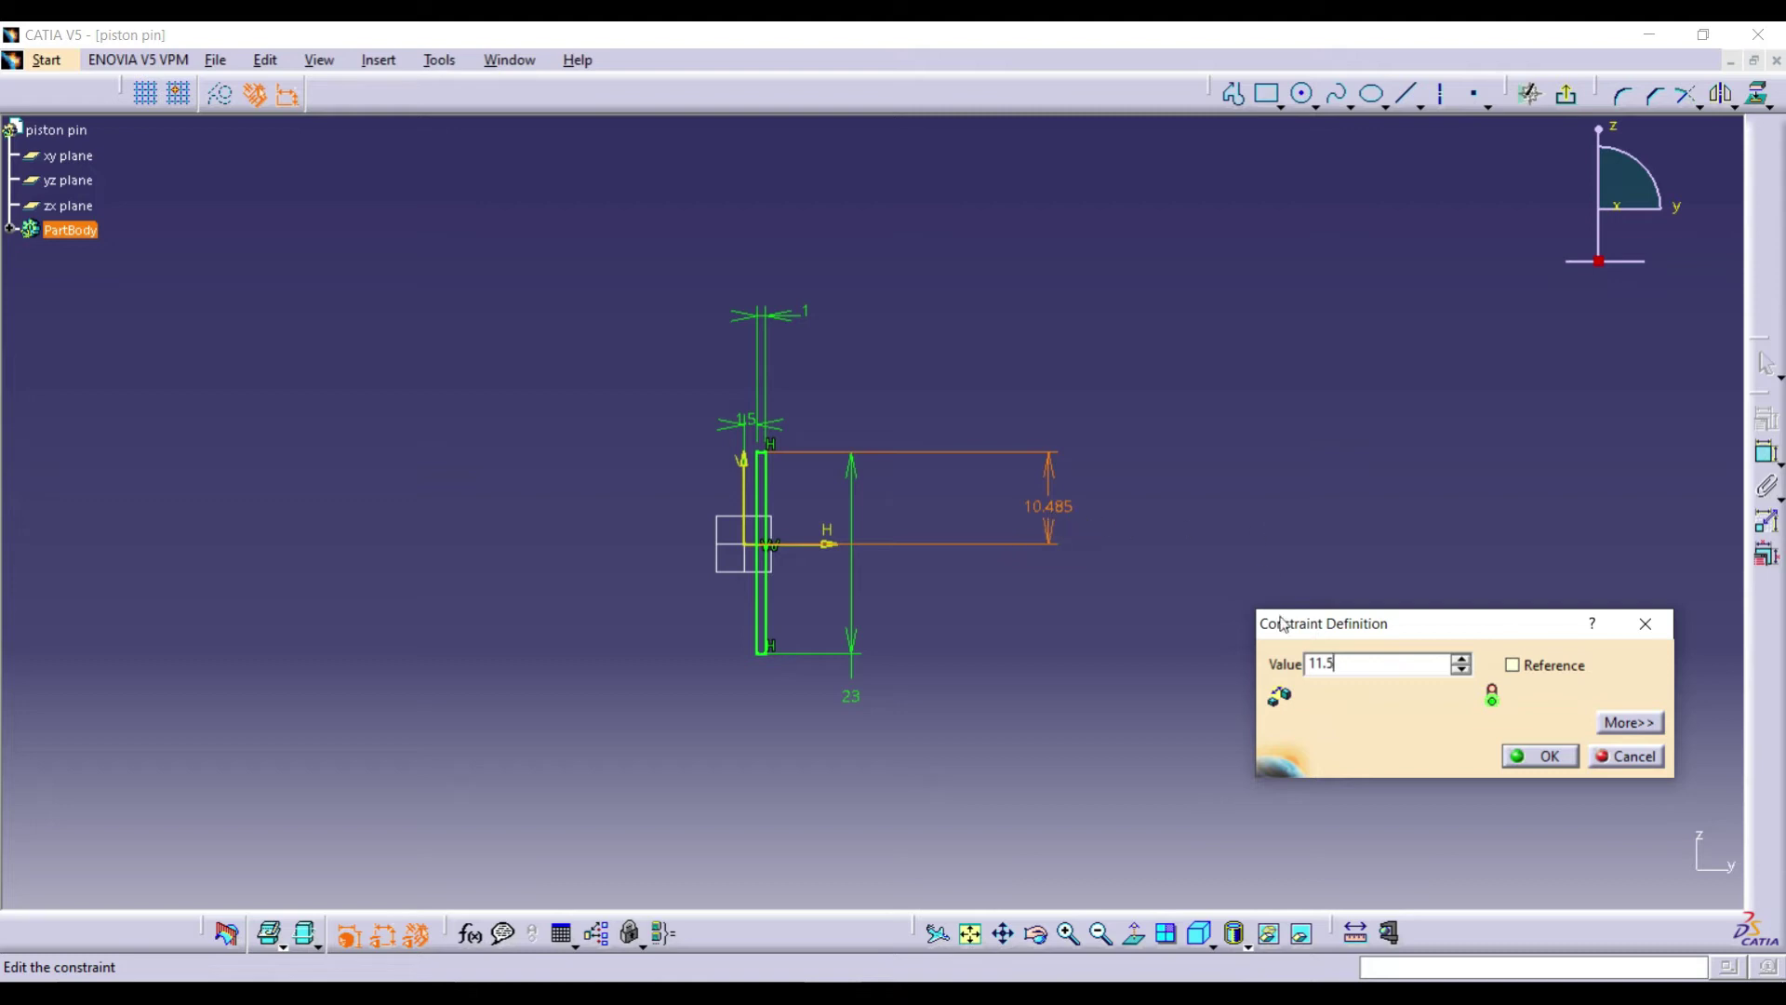
pyautogui.click(1549, 759)
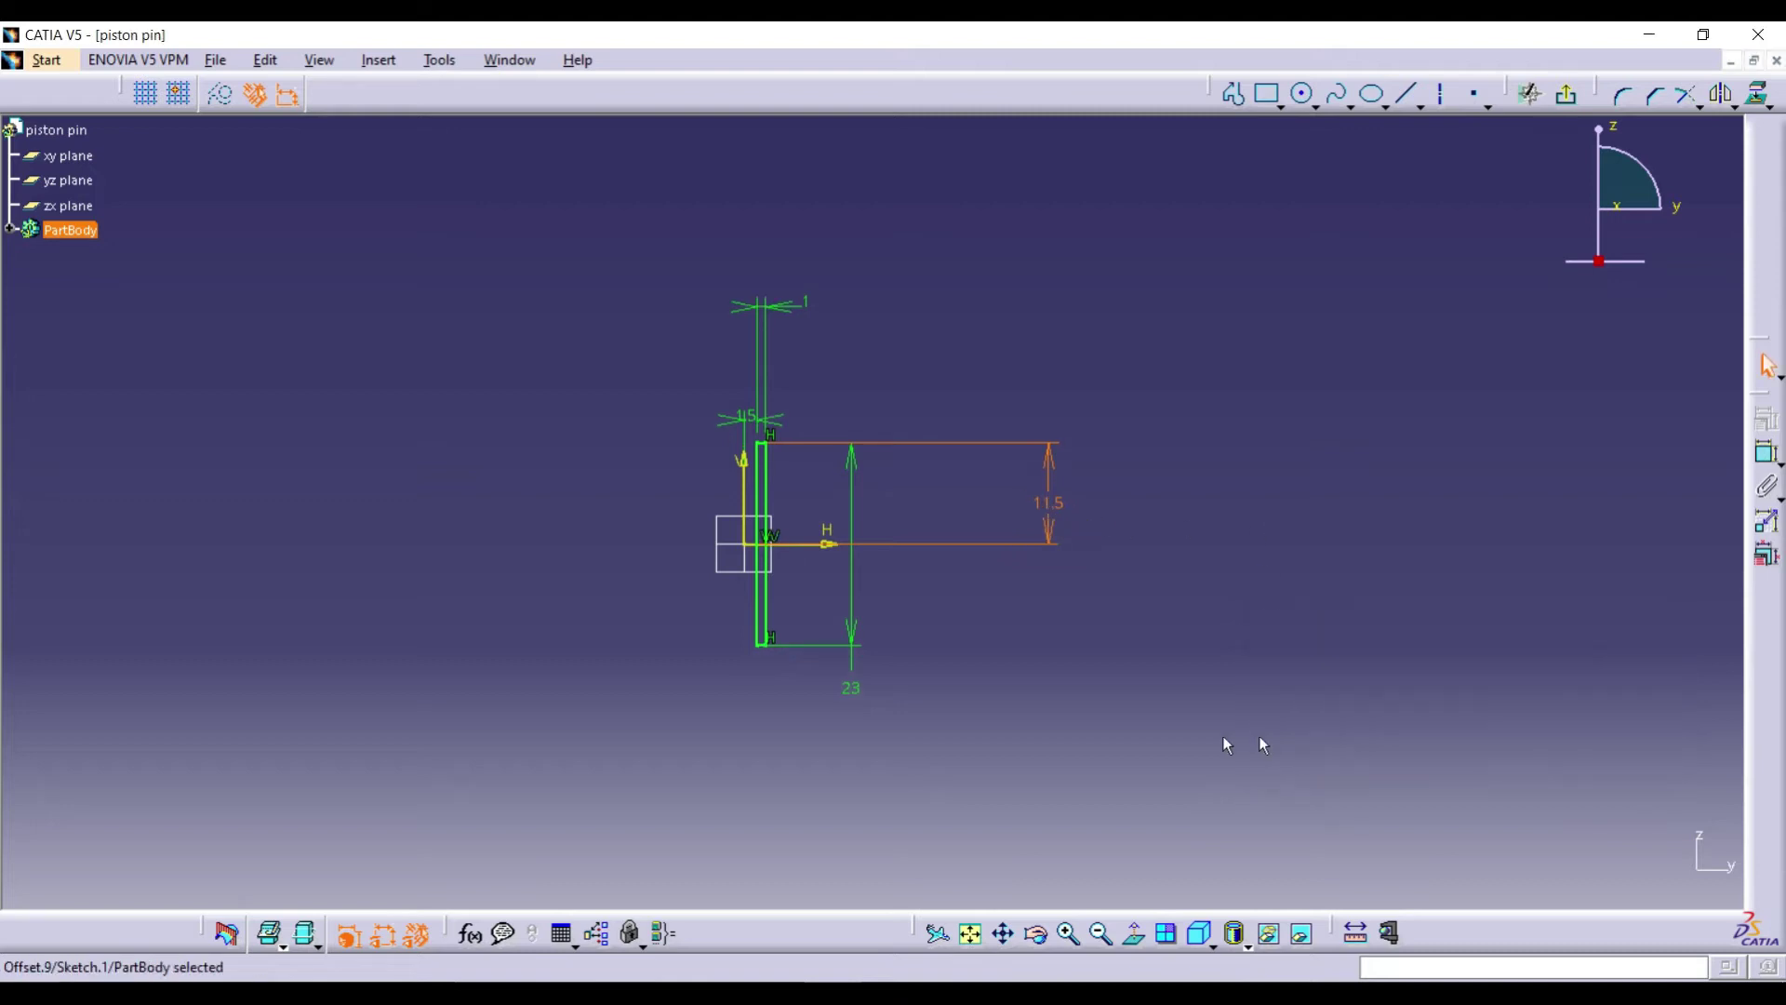
# - Draw a semicircular arc of about 1.7 mm radius, centred on the rectangle's outer side about 6.8 mm above the horizontal axis, bulging toward the vertical axis
pyautogui.click(1063, 930)
pyautogui.click(1064, 930)
pyautogui.moveTo(688, 744); pyautogui.dragTo(974, 748, button='middle')
pyautogui.click(1063, 930)
pyautogui.click(1315, 107)
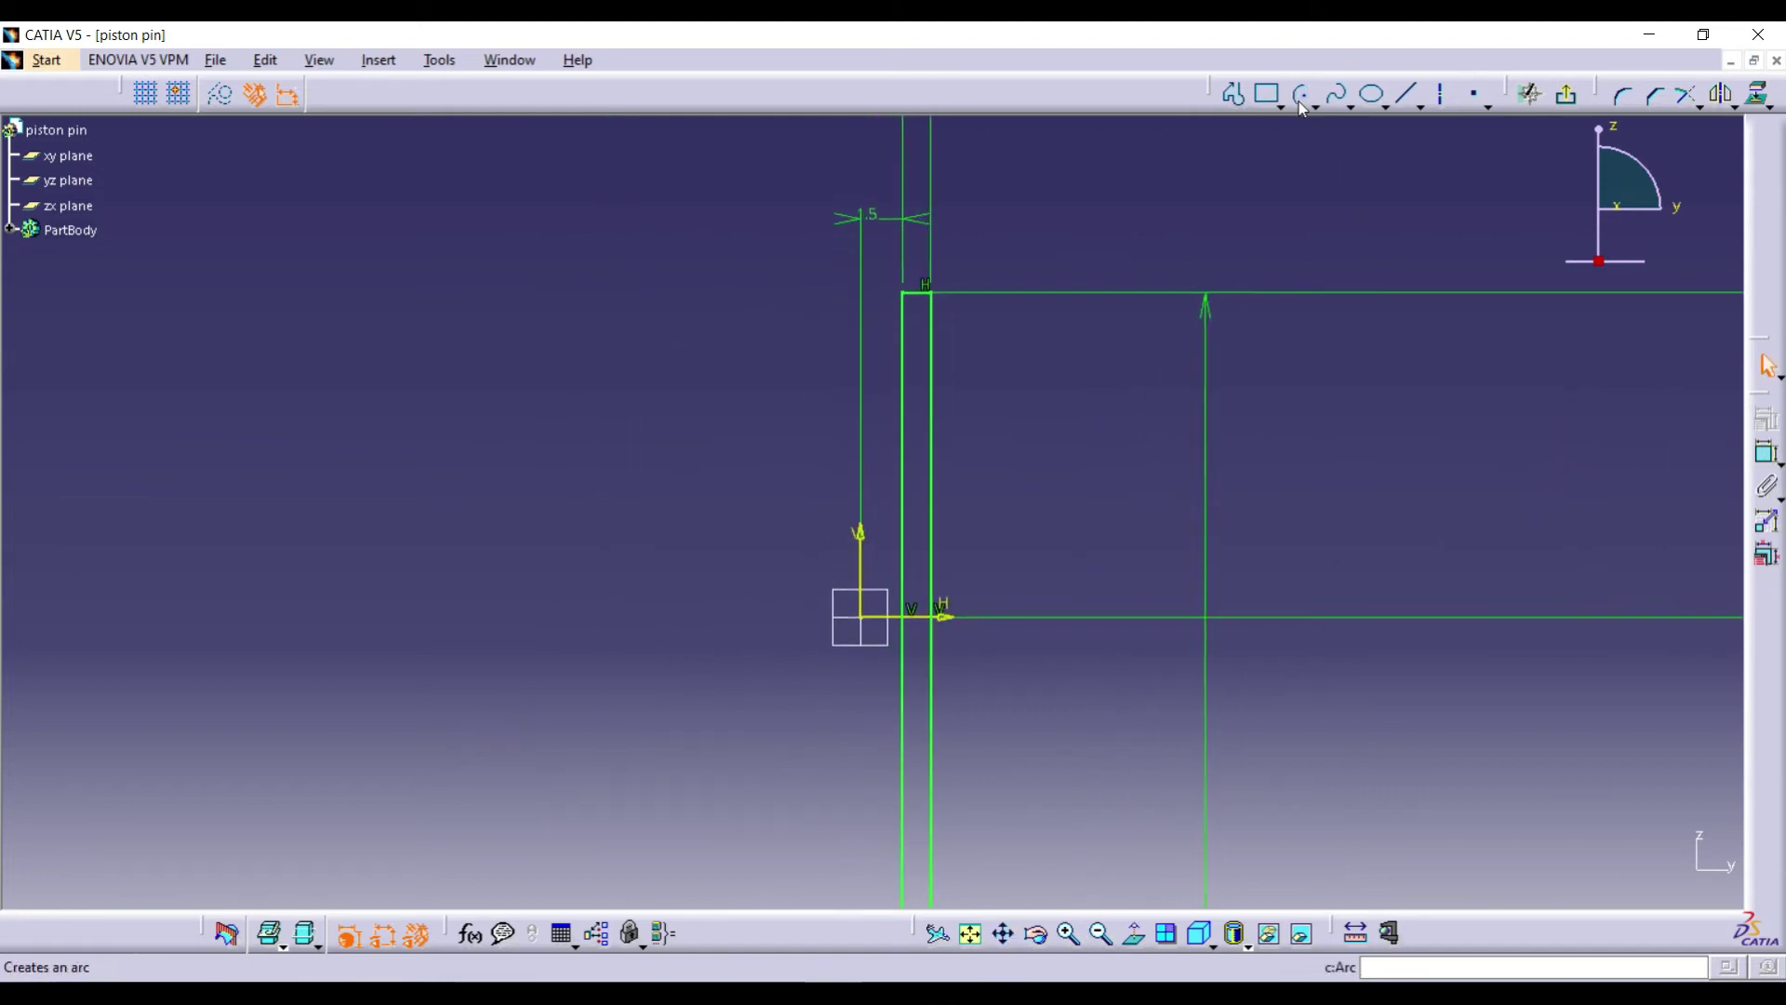
pyautogui.click(1539, 128)
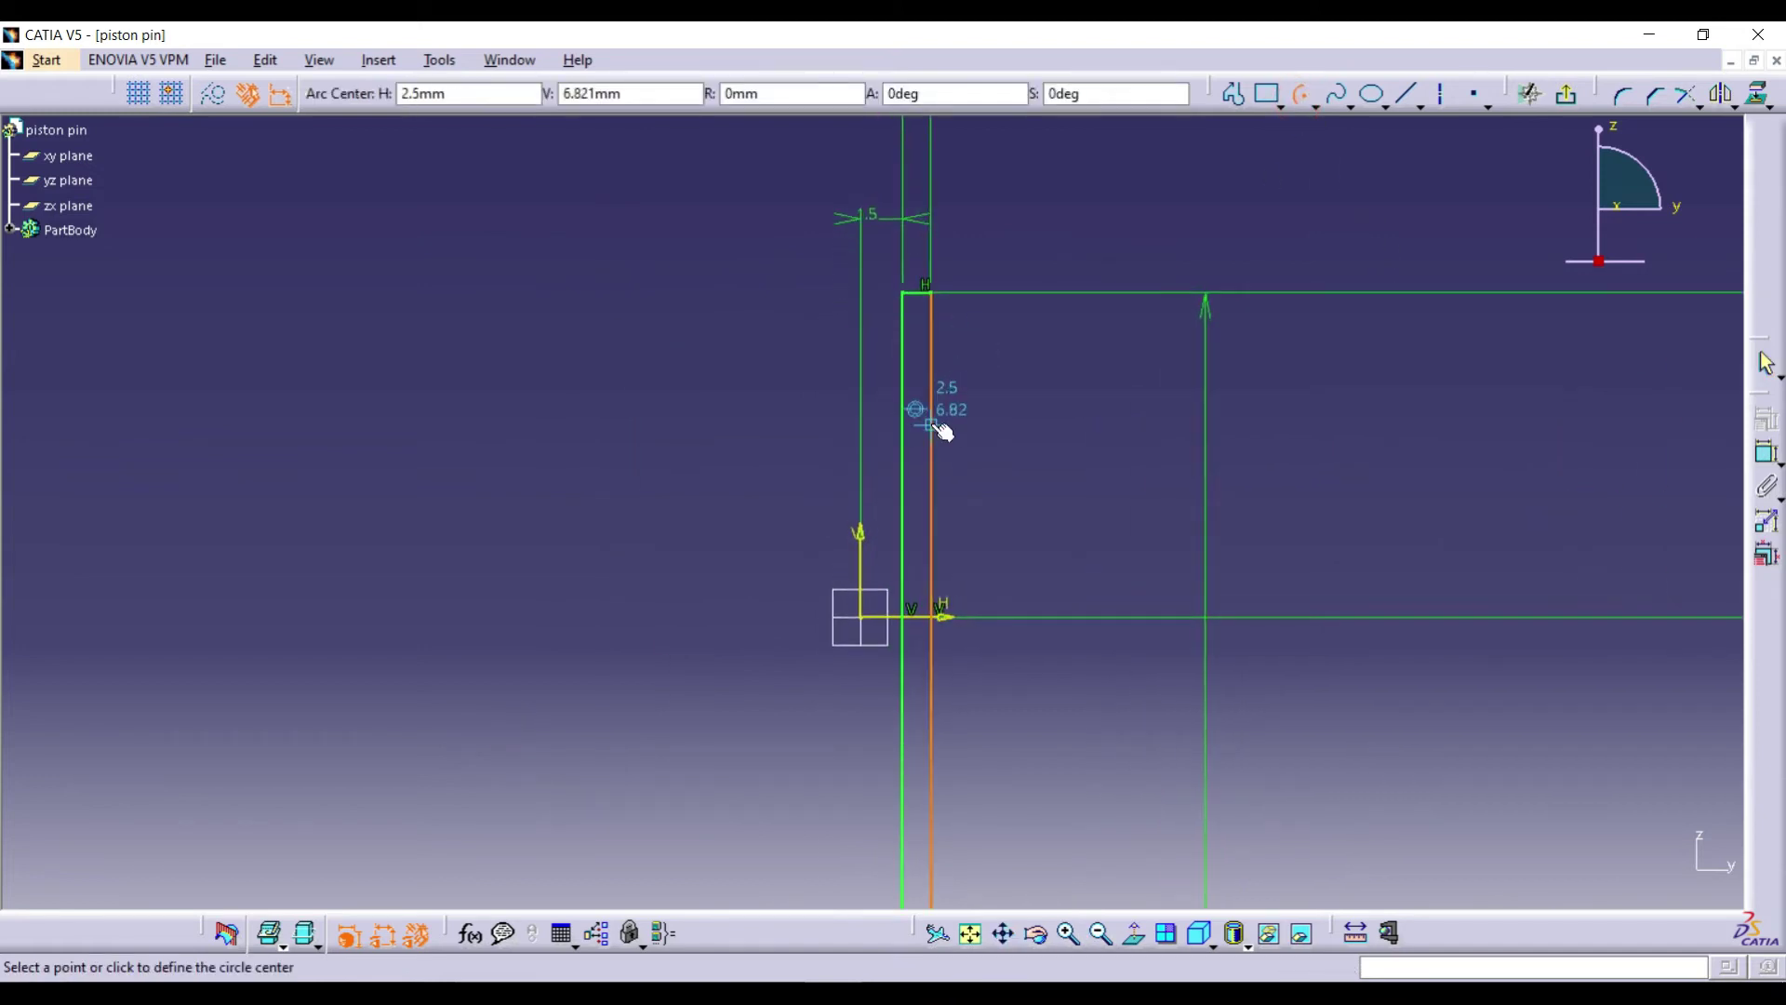
pyautogui.click(932, 423)
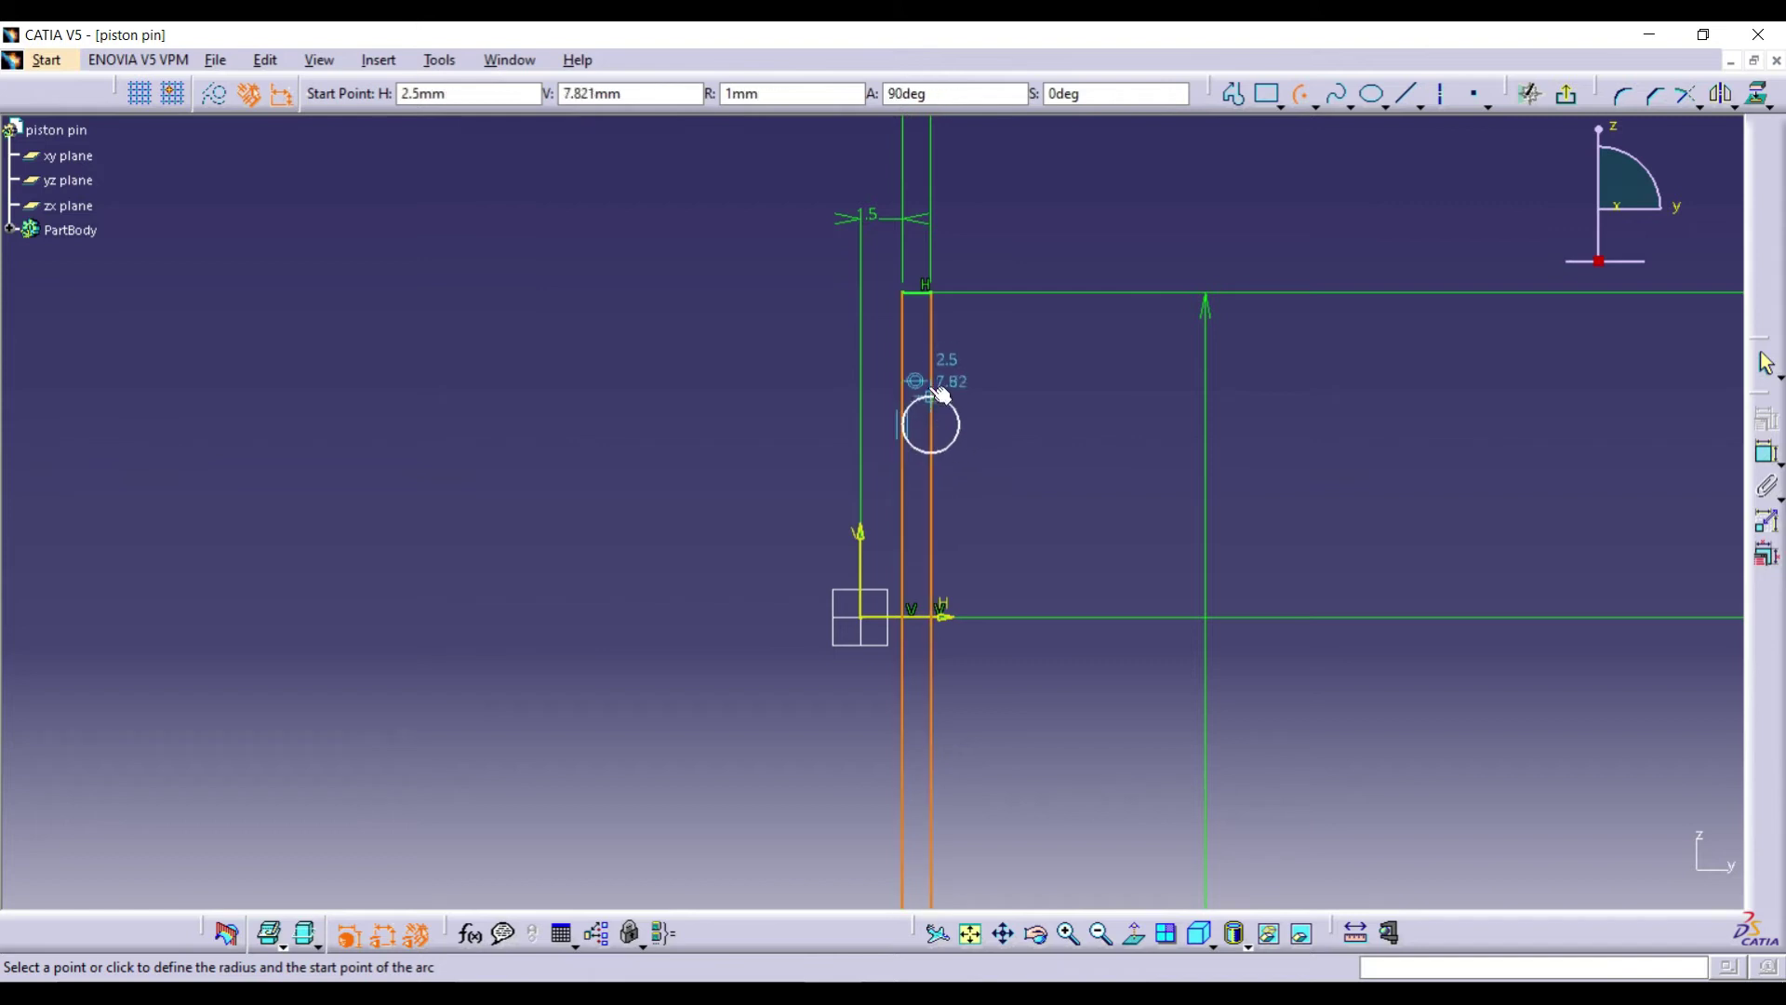
pyautogui.click(931, 376)
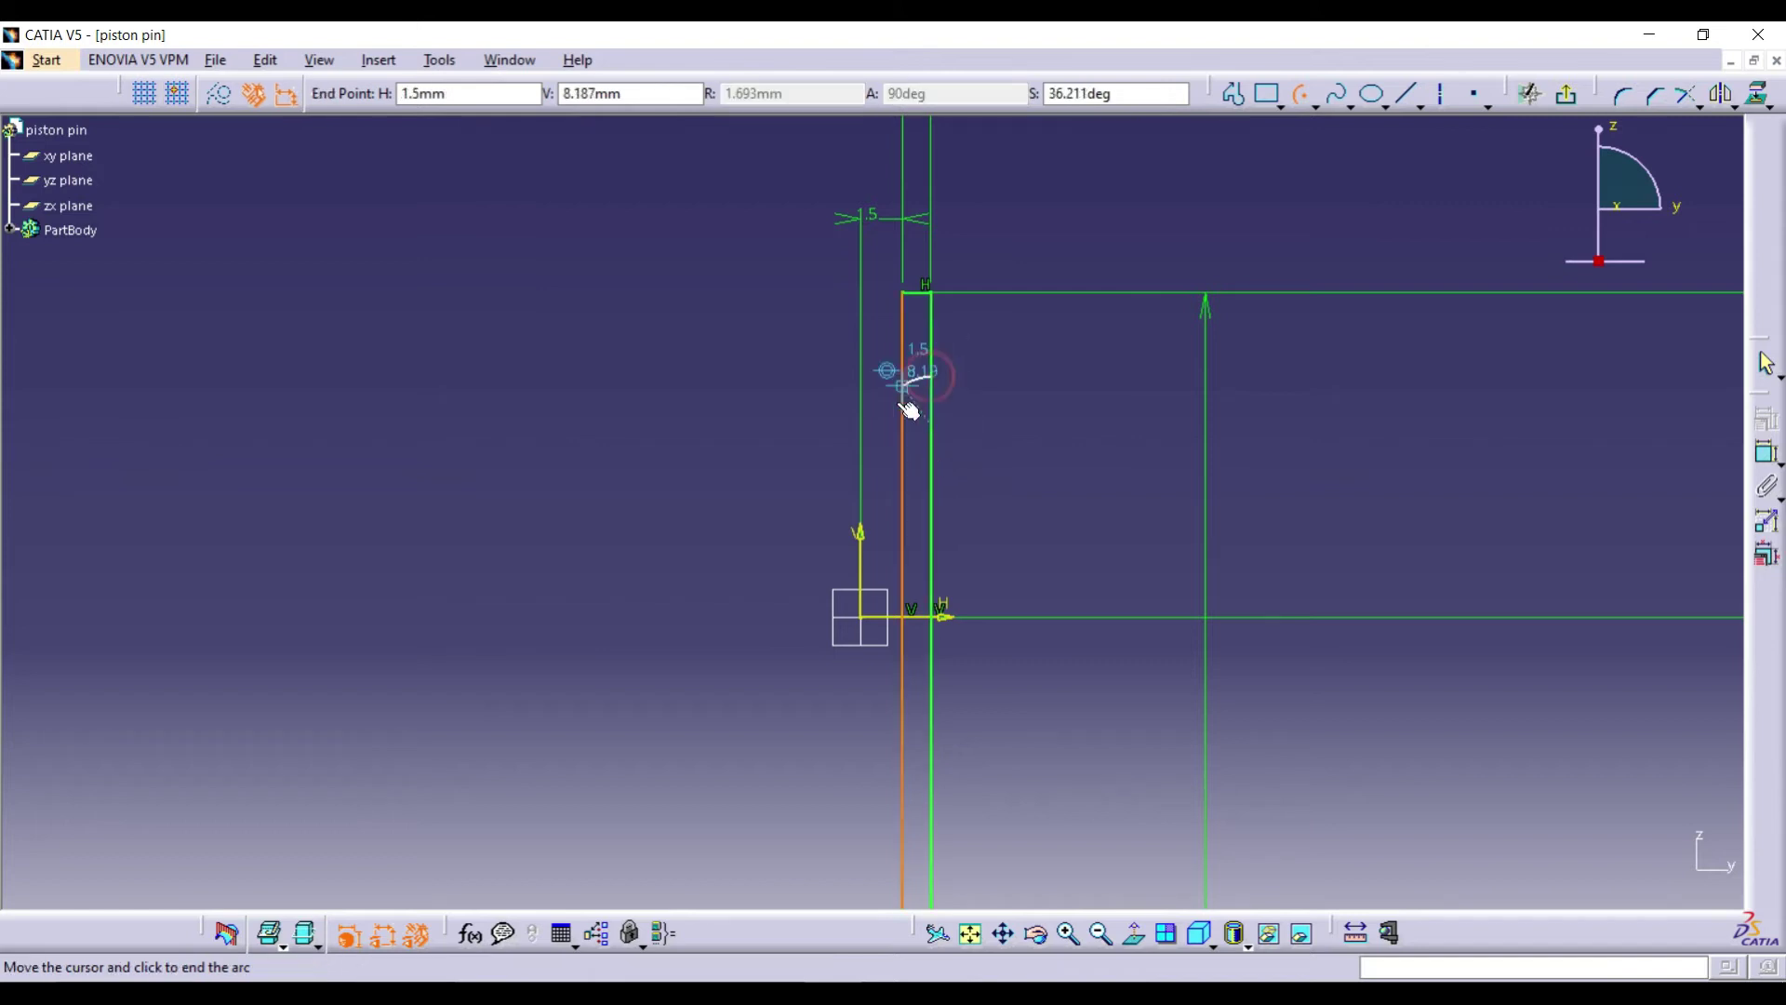
pyautogui.click(934, 473)
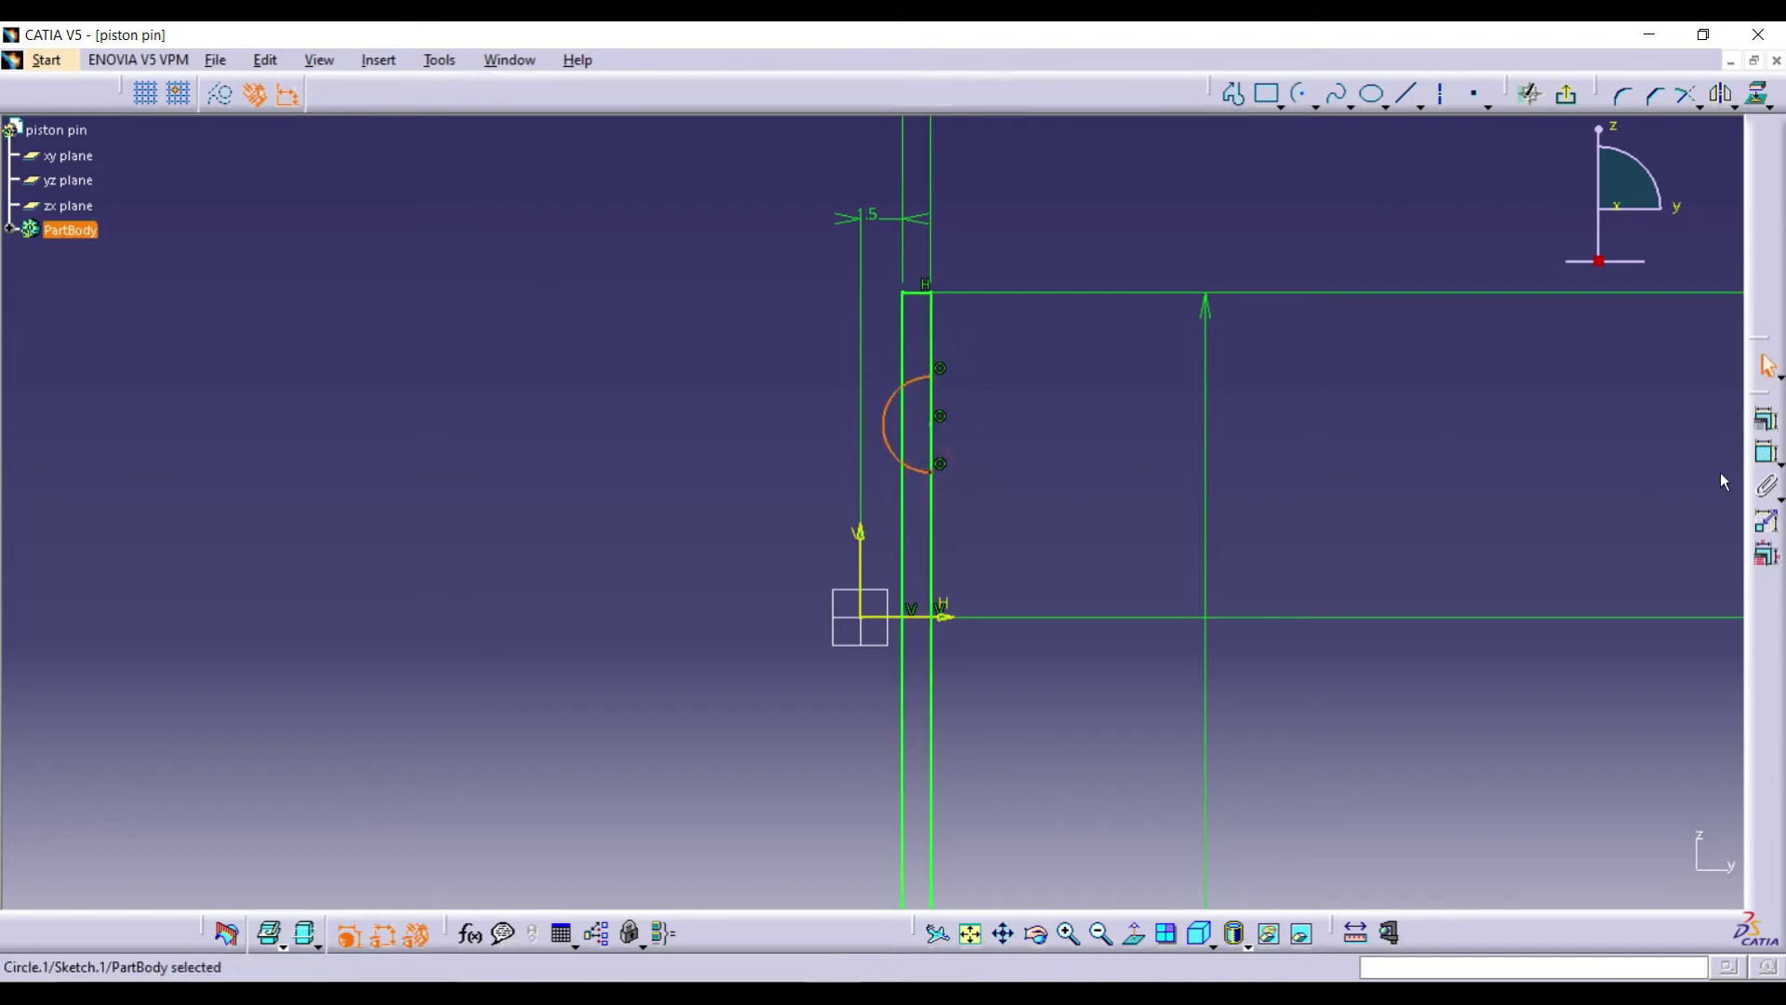
# - Dimension the semicircular arc's radius and set it to 0.5 mm
pyautogui.click(1765, 419)
pyautogui.click(724, 368)
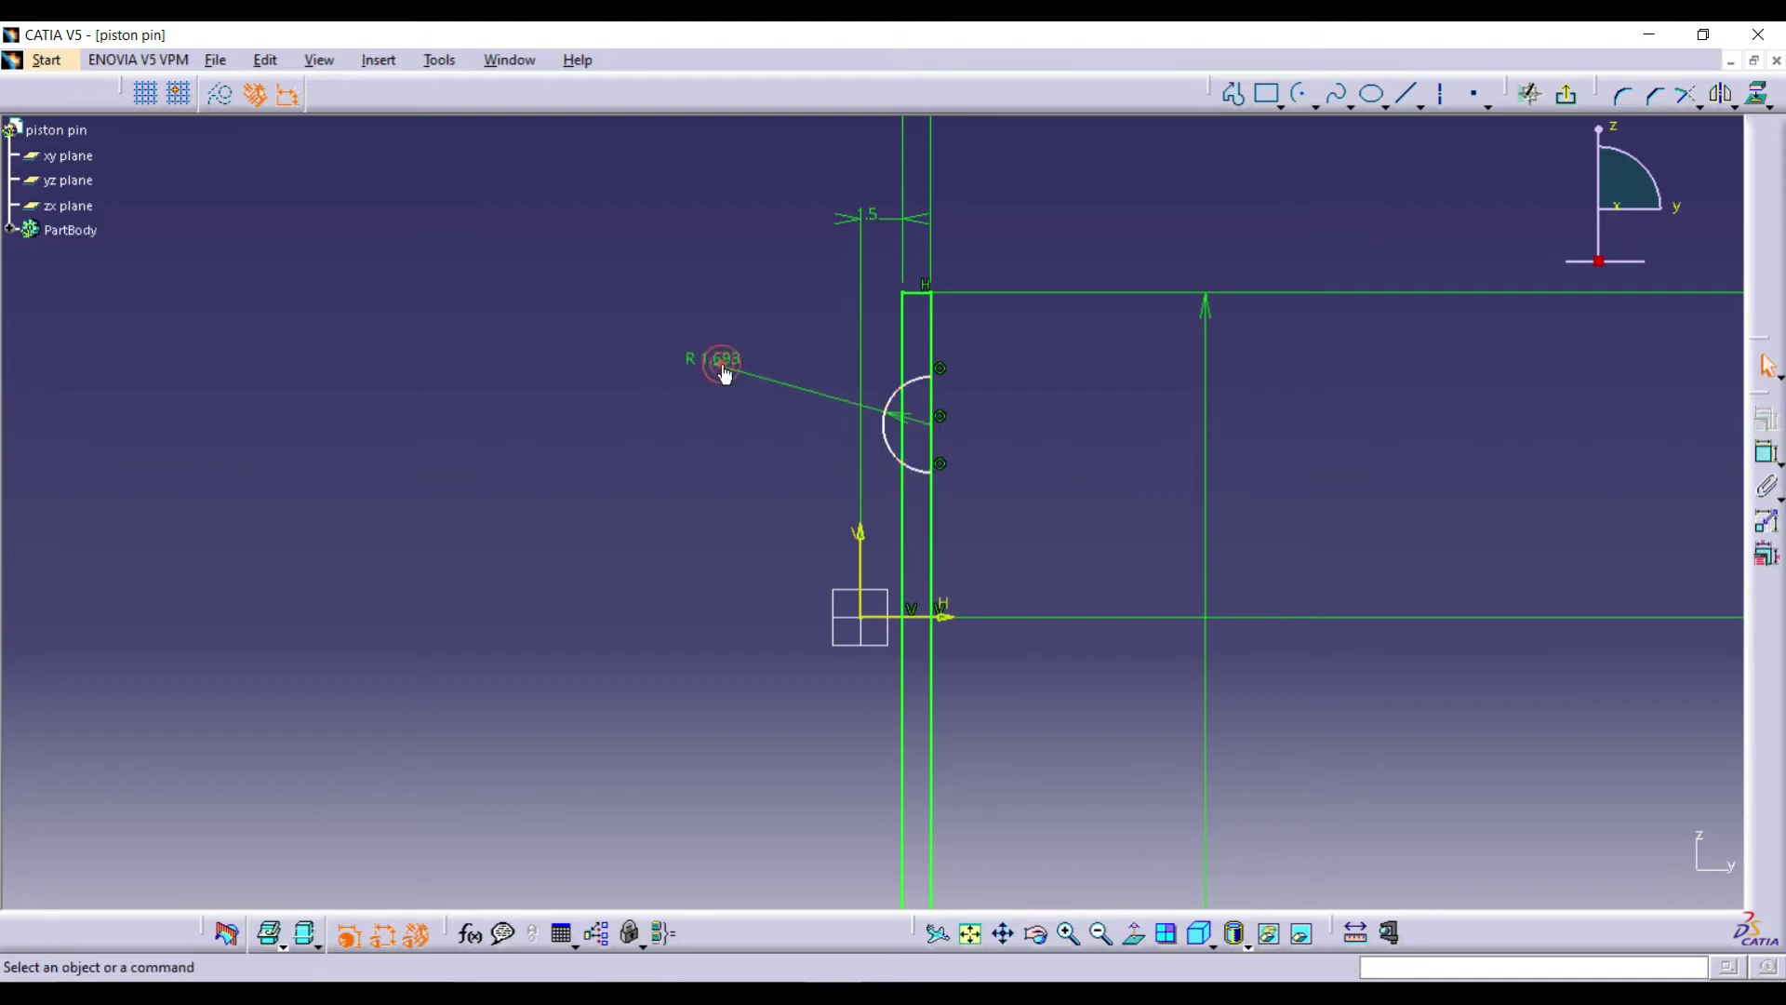
pyautogui.doubleClick(725, 369)
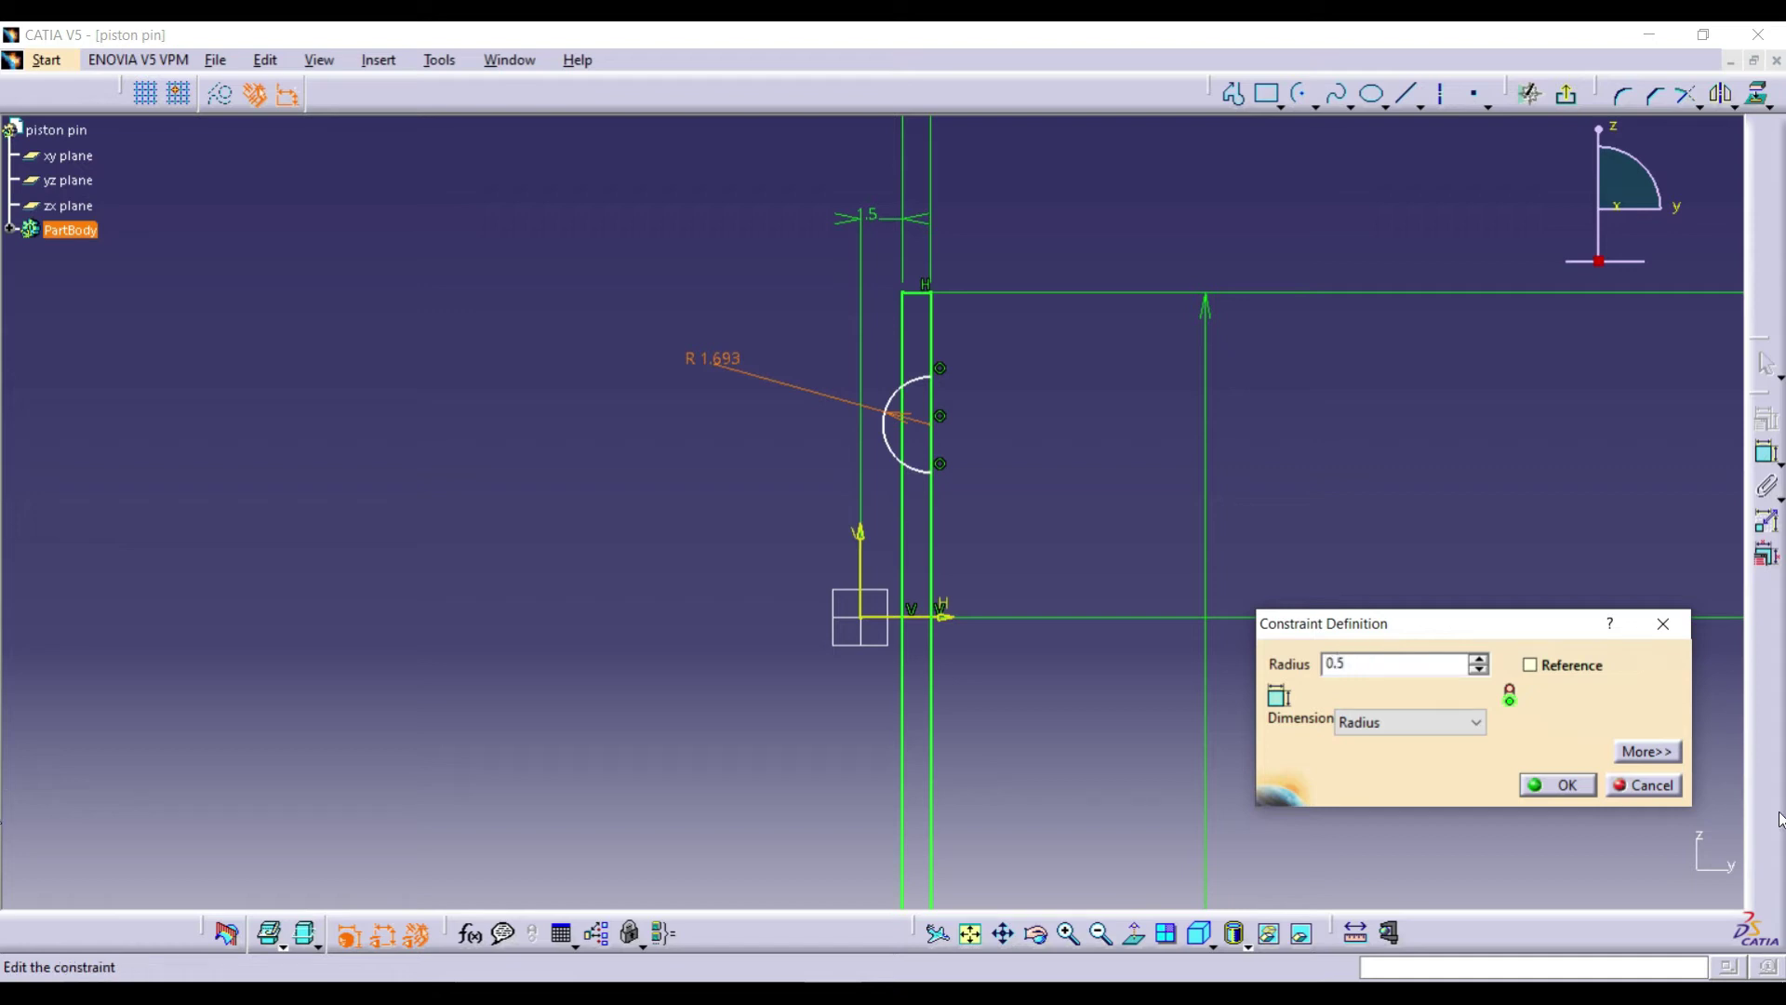
pyautogui.click(1591, 786)
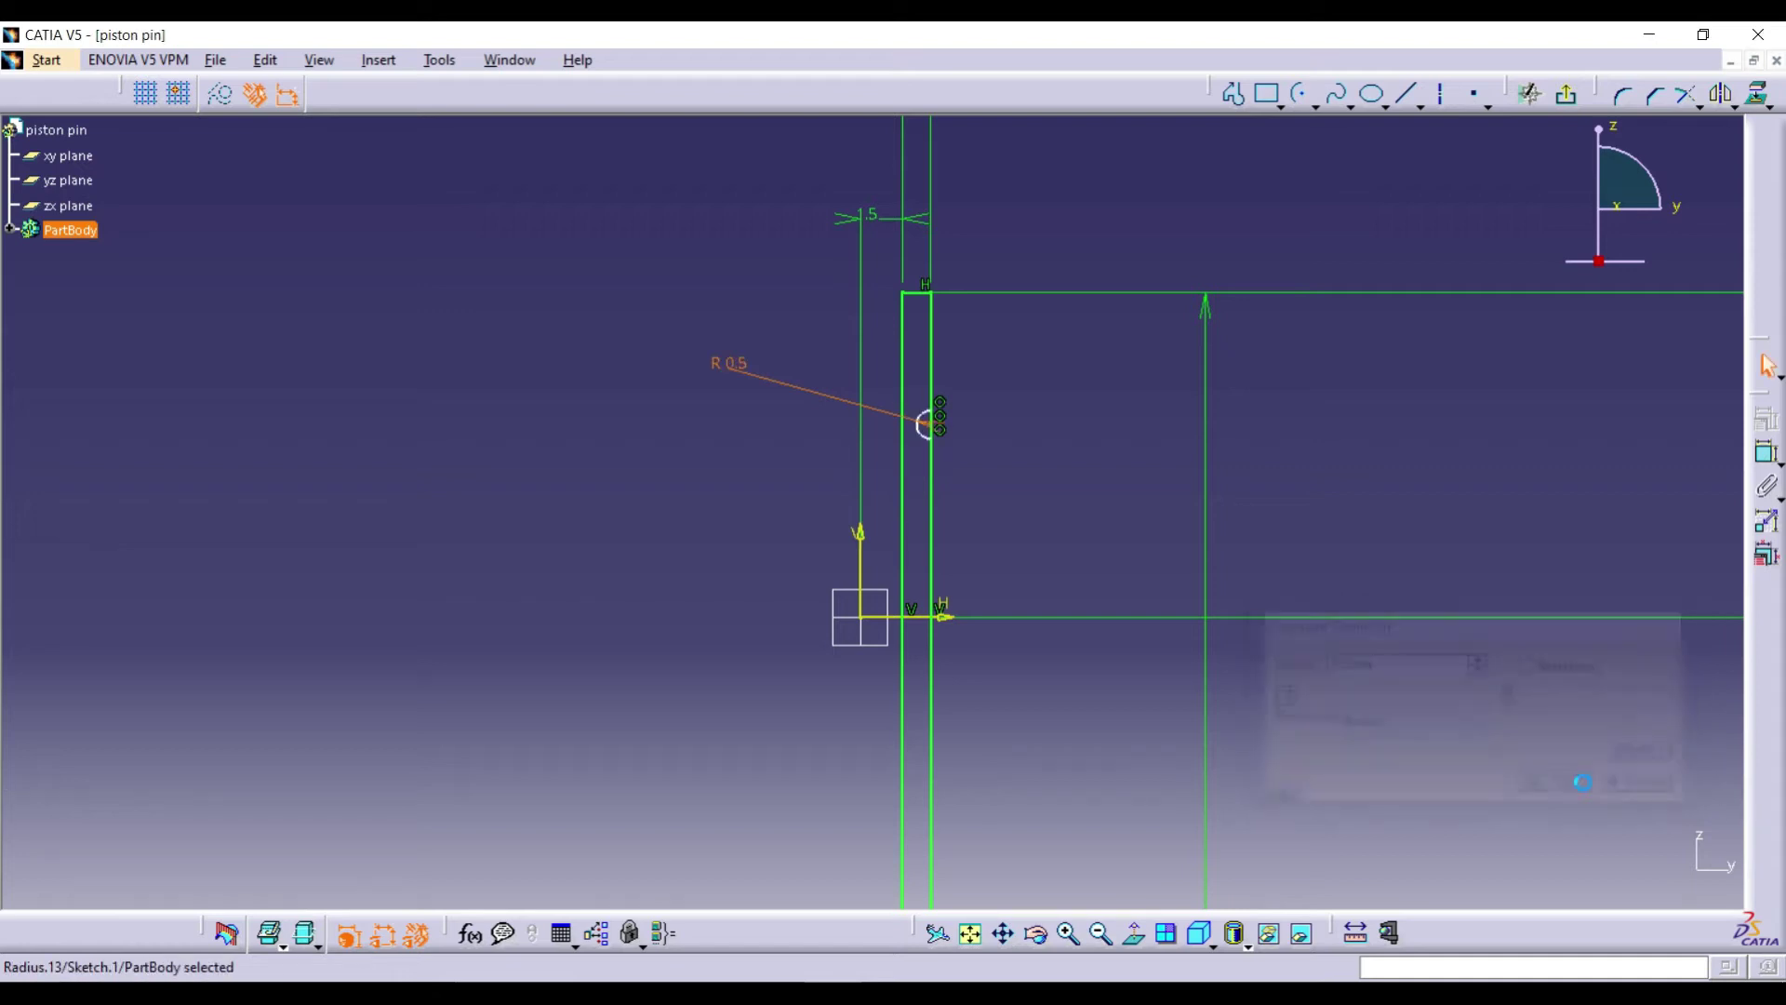
# - Constrain the semicircular arc's centre to a distance of 8 mm above the horizontal axis
pyautogui.click(1043, 490)
pyautogui.click(1764, 456)
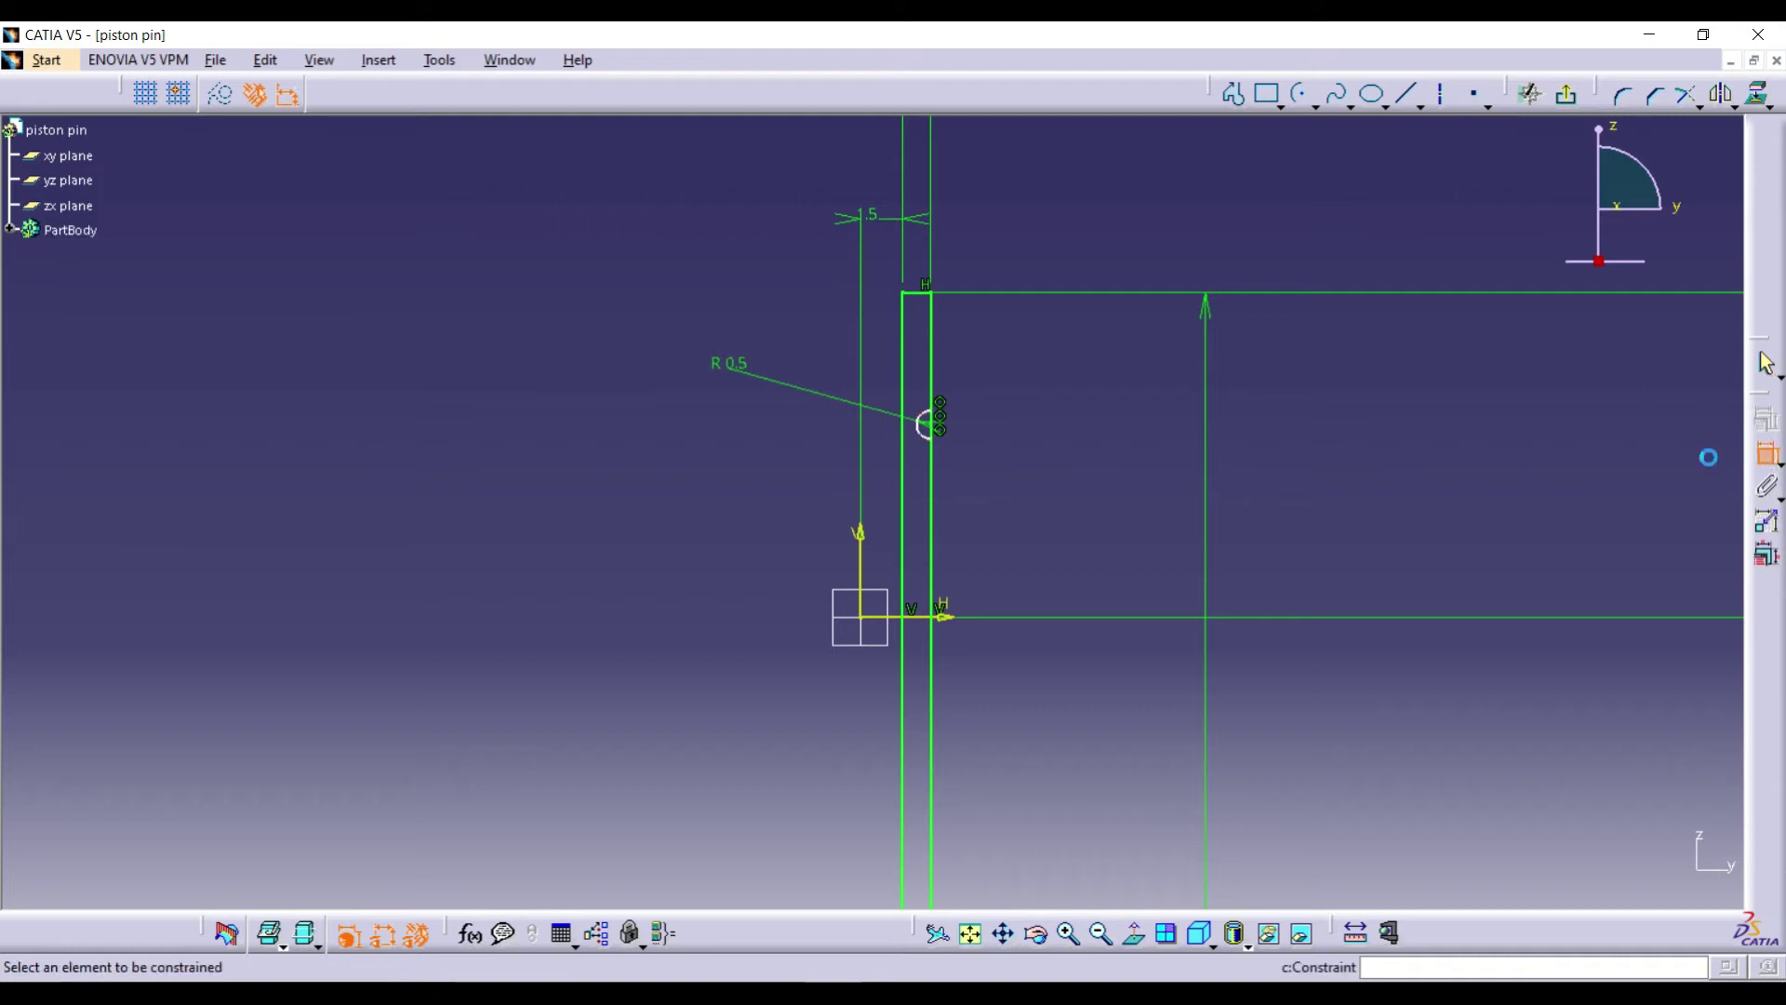
pyautogui.click(937, 425)
pyautogui.click(950, 617)
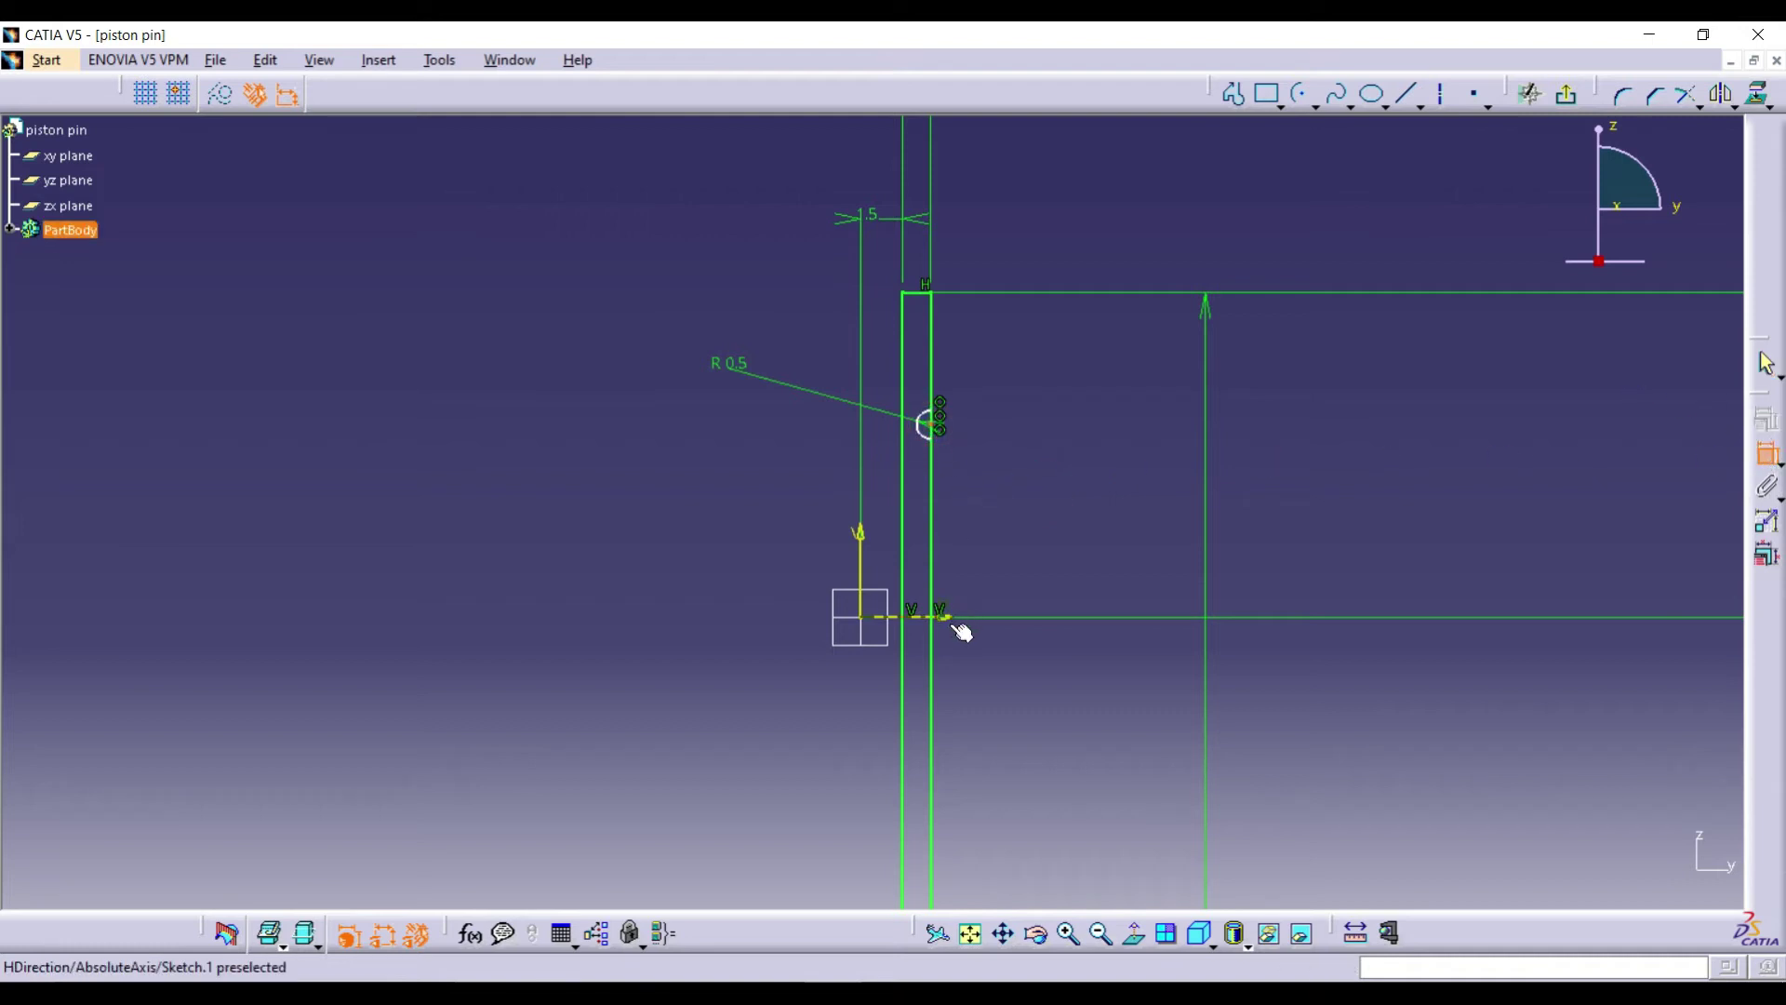
pyautogui.click(1076, 546)
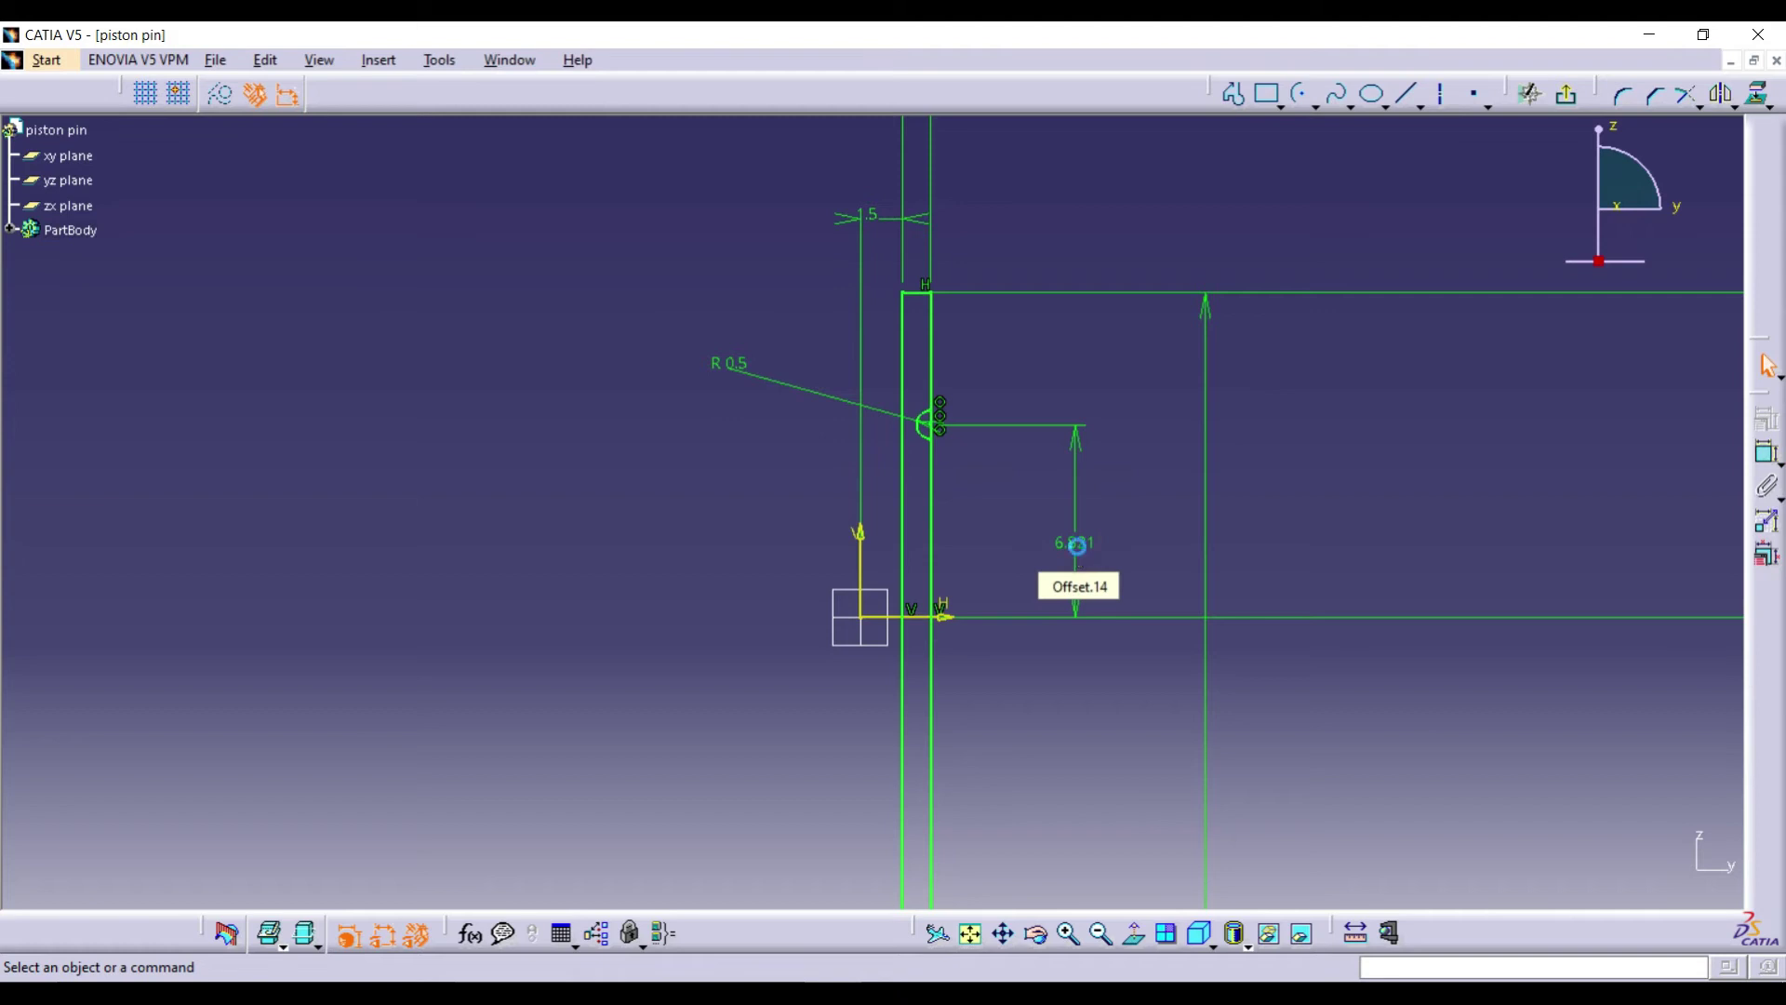
pyautogui.doubleClick(1077, 550)
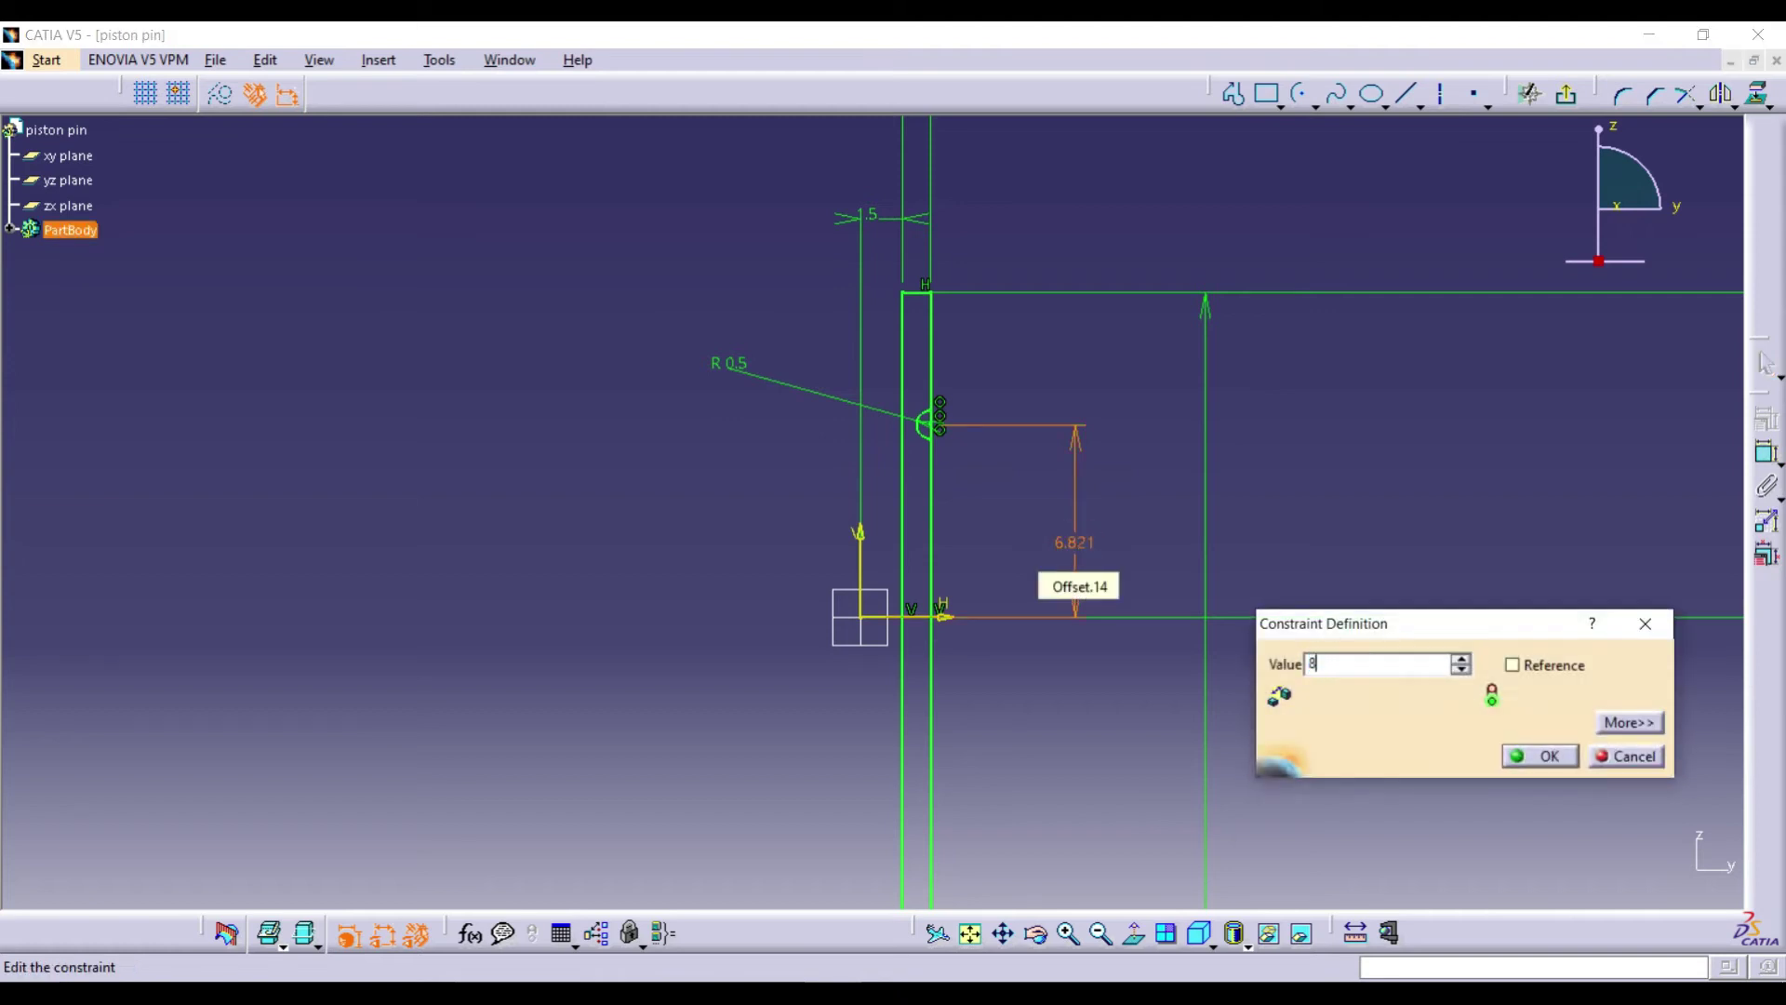
pyautogui.click(1538, 756)
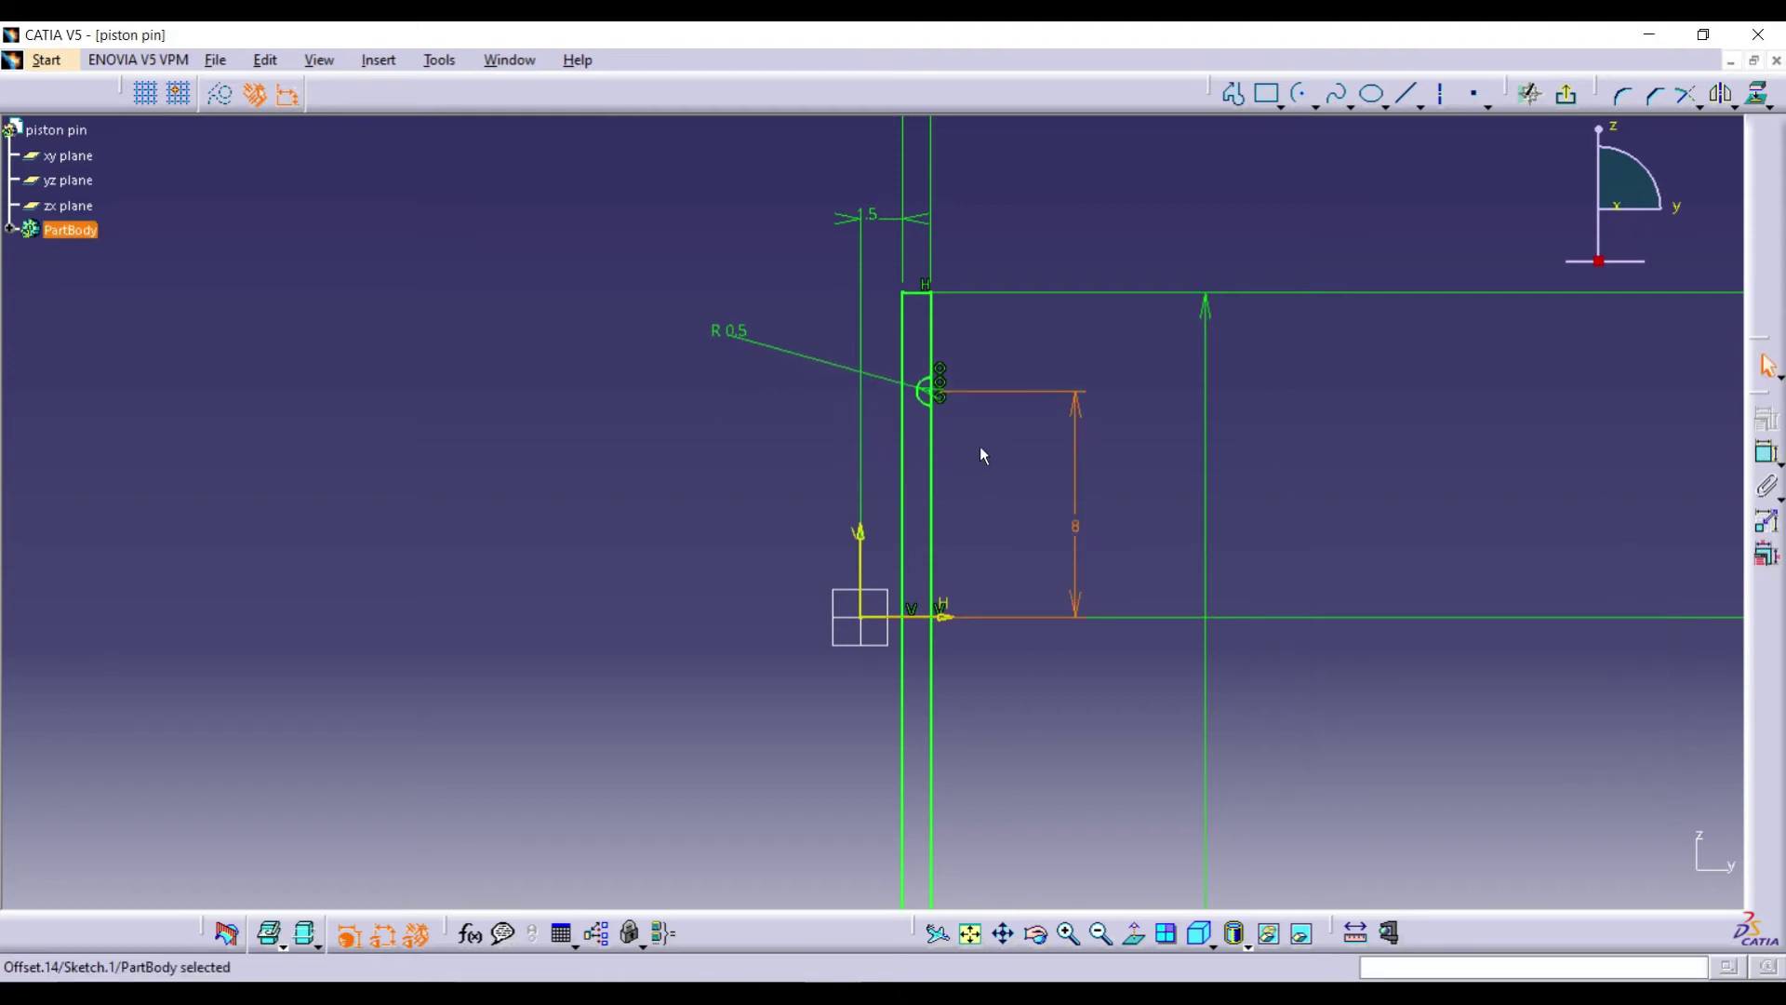
# - Mirror the semicircular arc about the horizontal axis onto the lower half of the rectangle's outer side
pyautogui.click(932, 401)
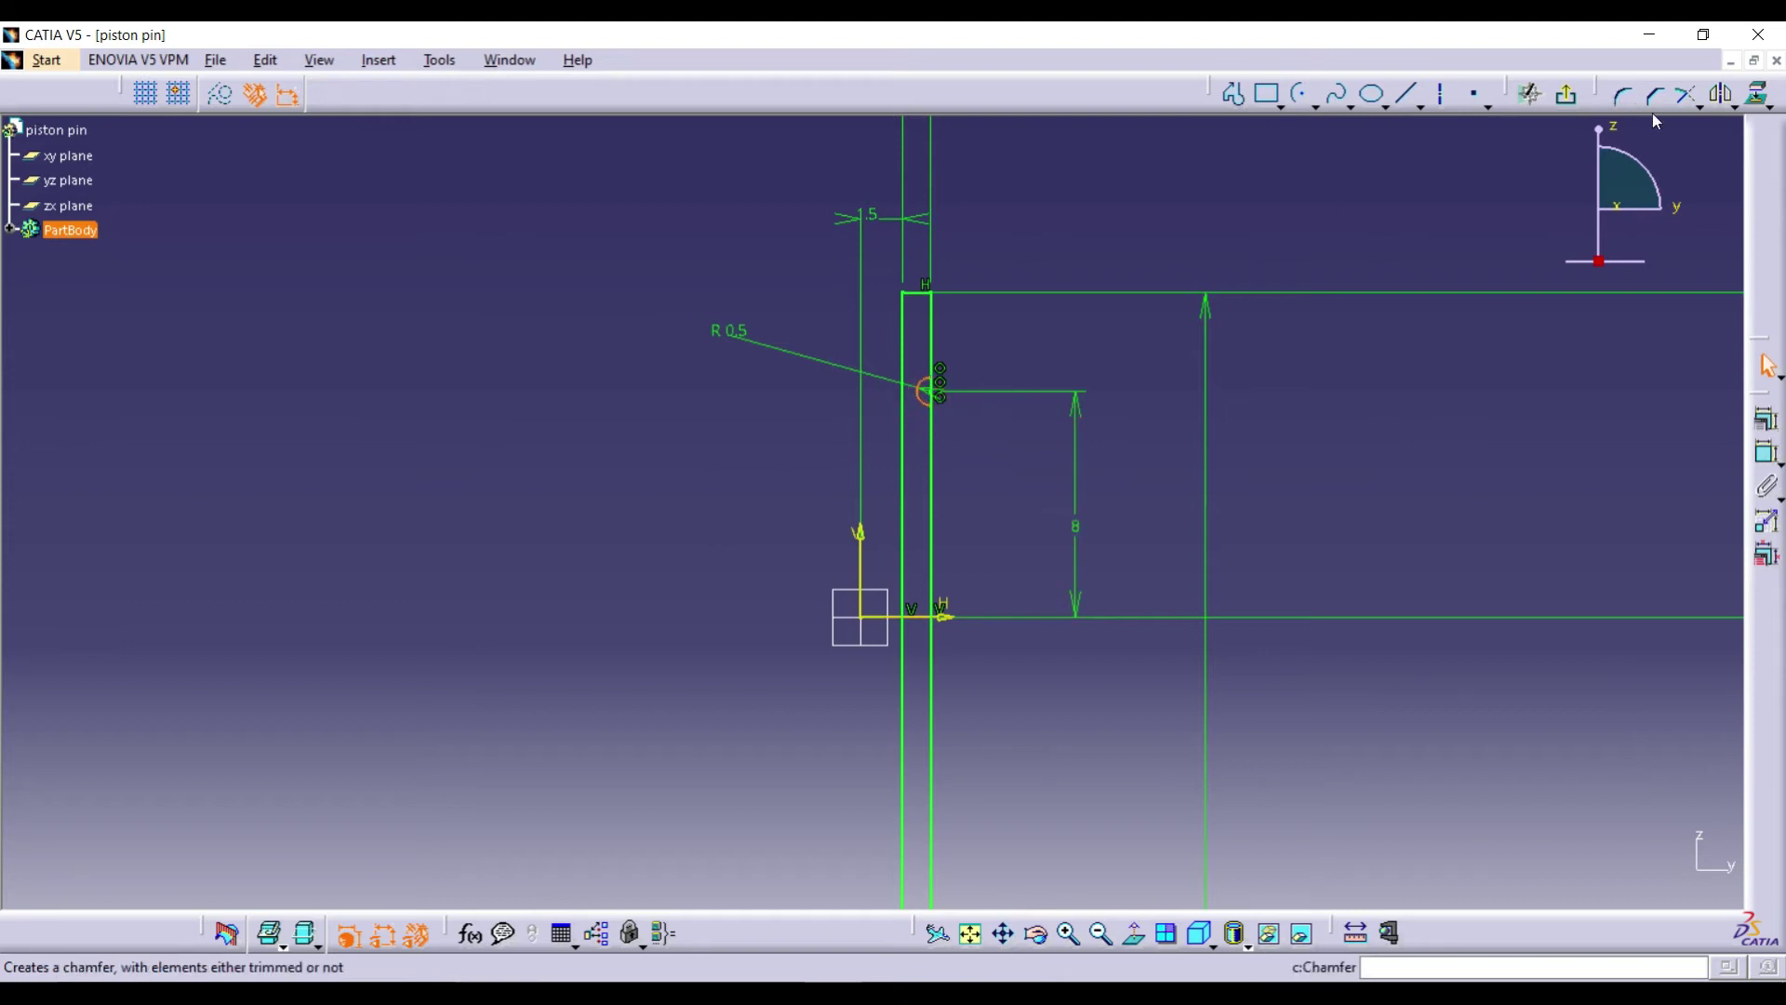
pyautogui.click(1722, 94)
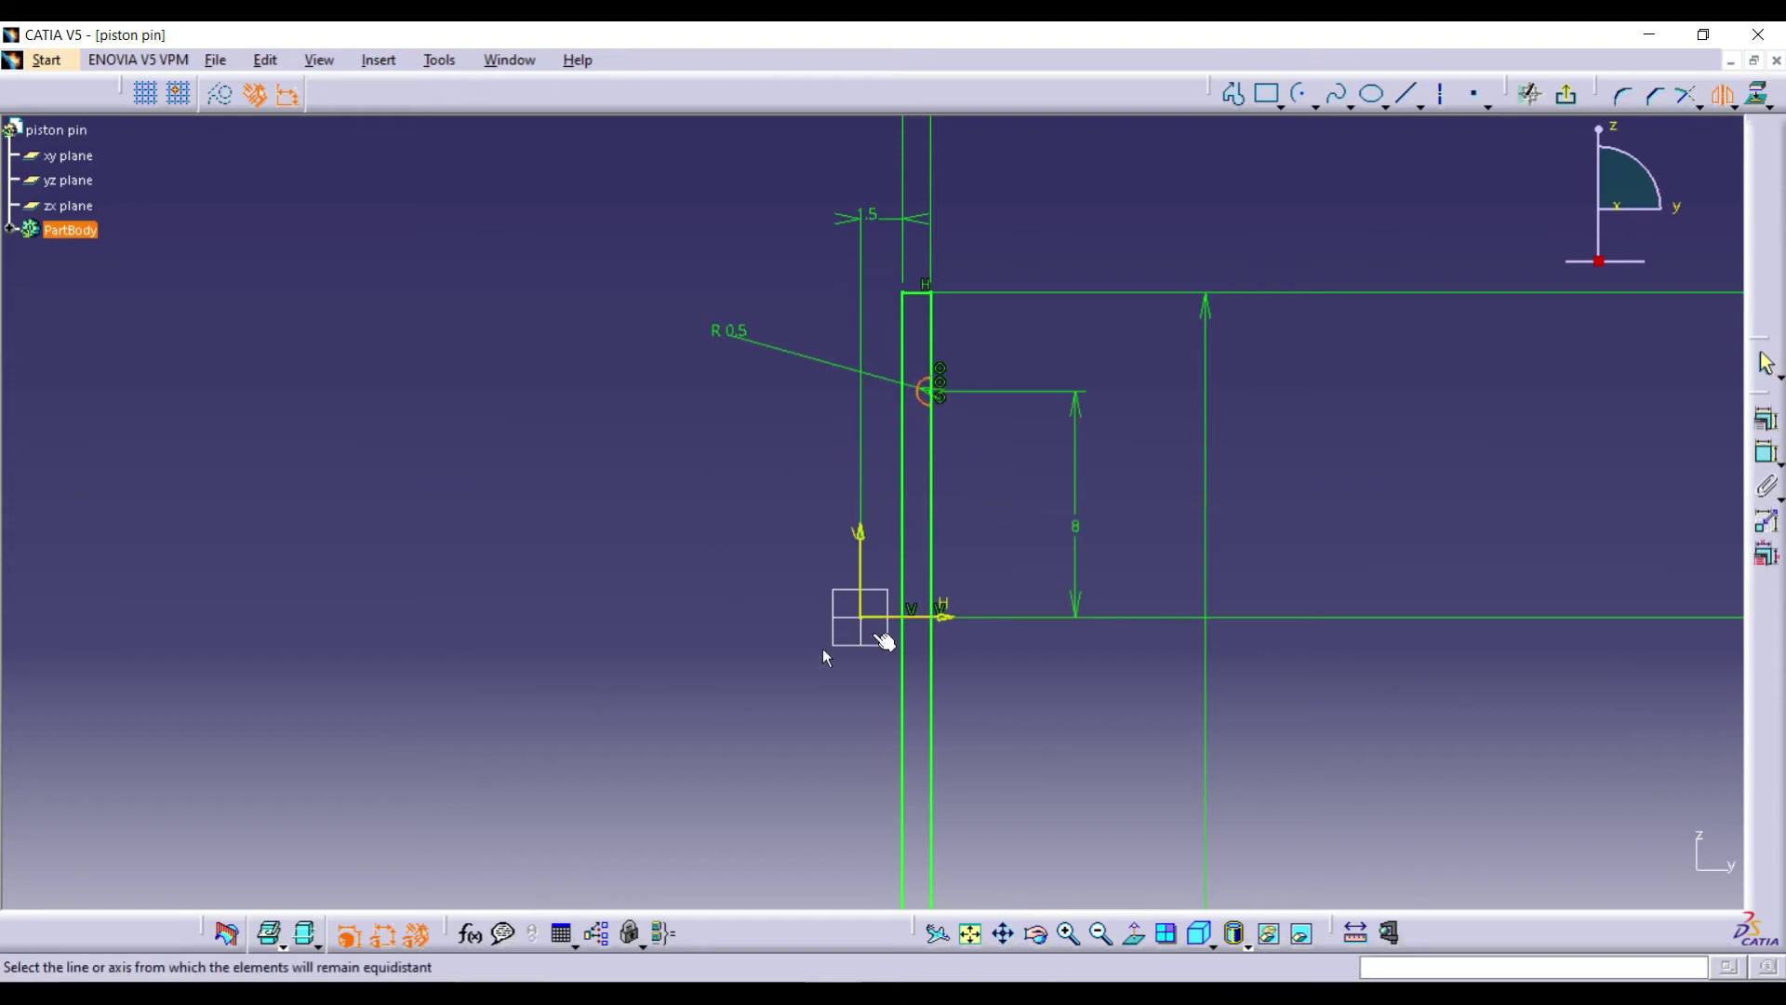
pyautogui.click(925, 617)
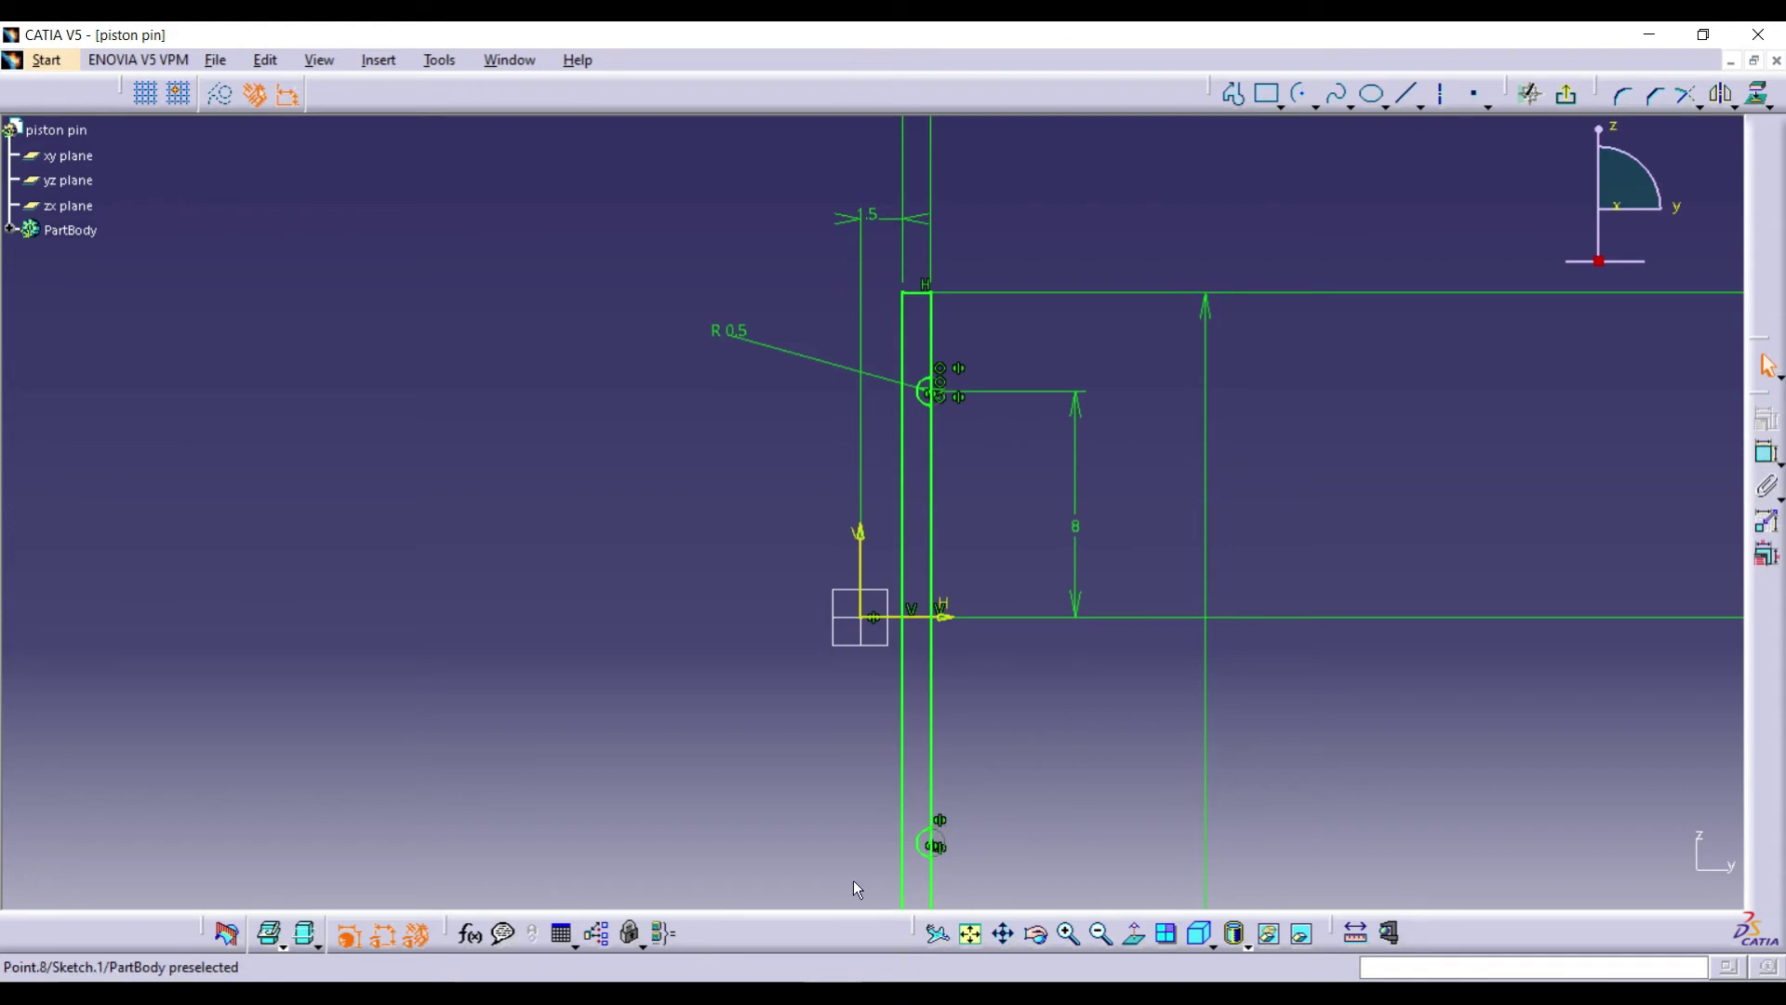
# - Quick Trim the segments of the rectangle's outer side that lie inside the upper and lower semicircular arcs
pyautogui.click(1698, 105)
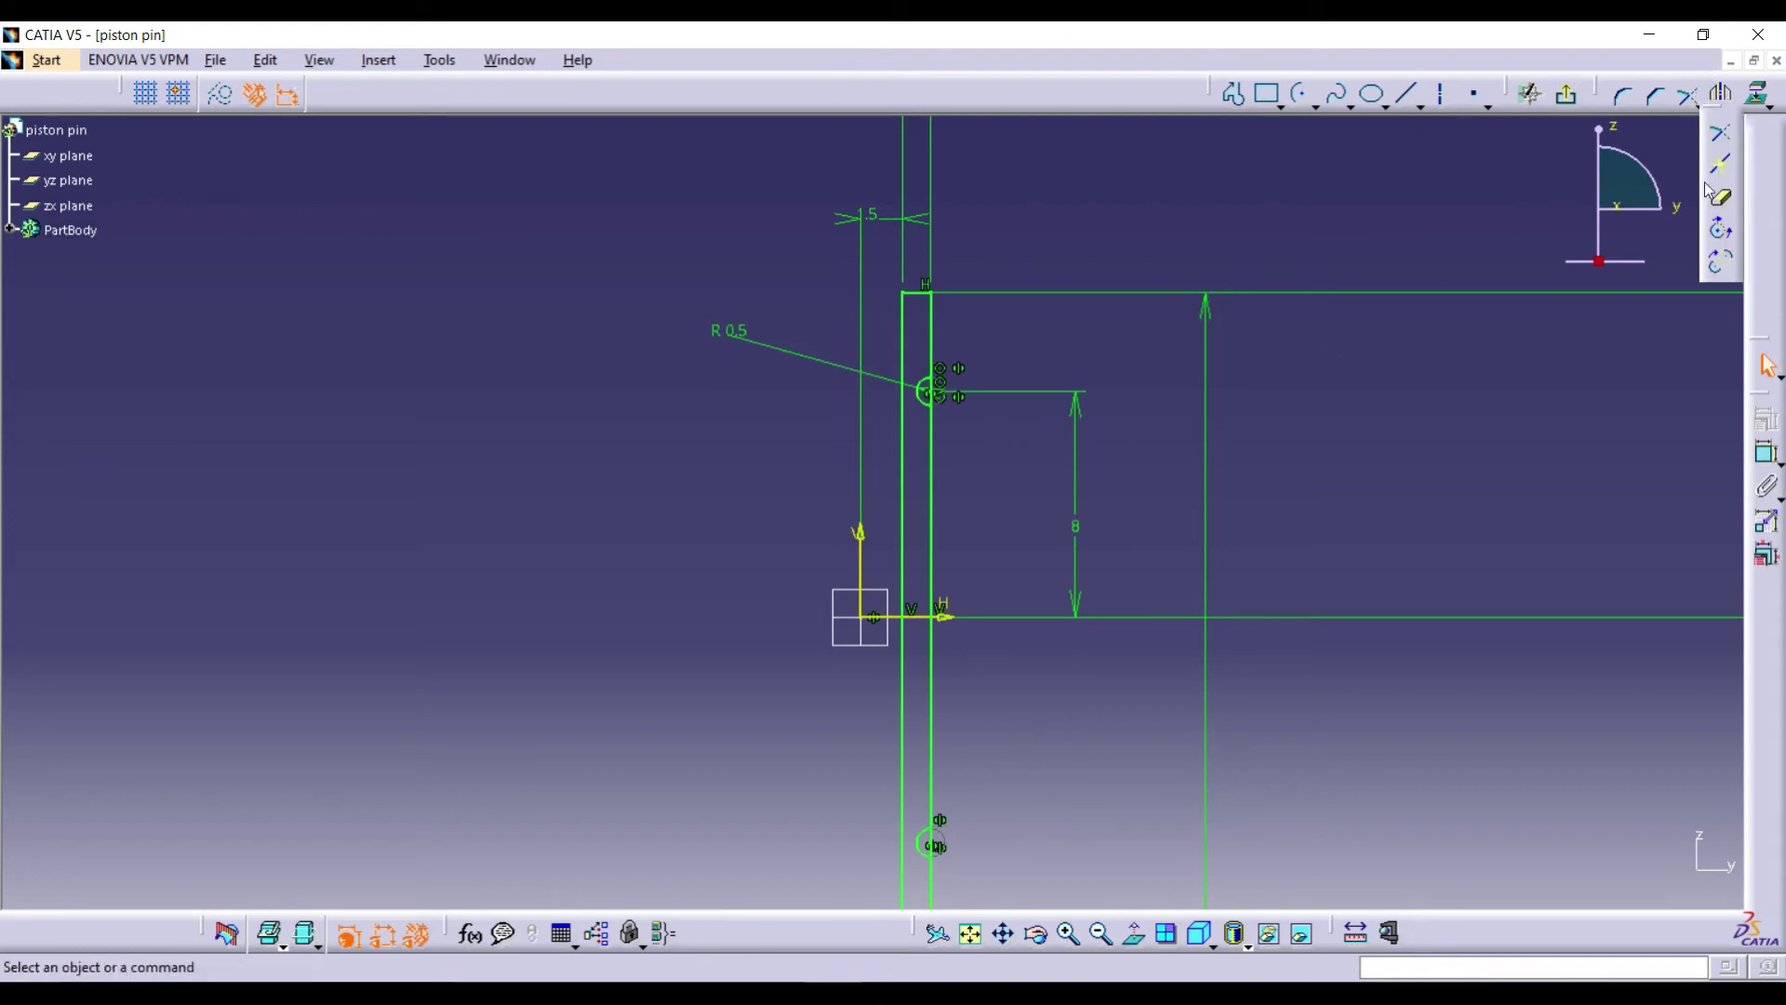
pyautogui.click(1720, 204)
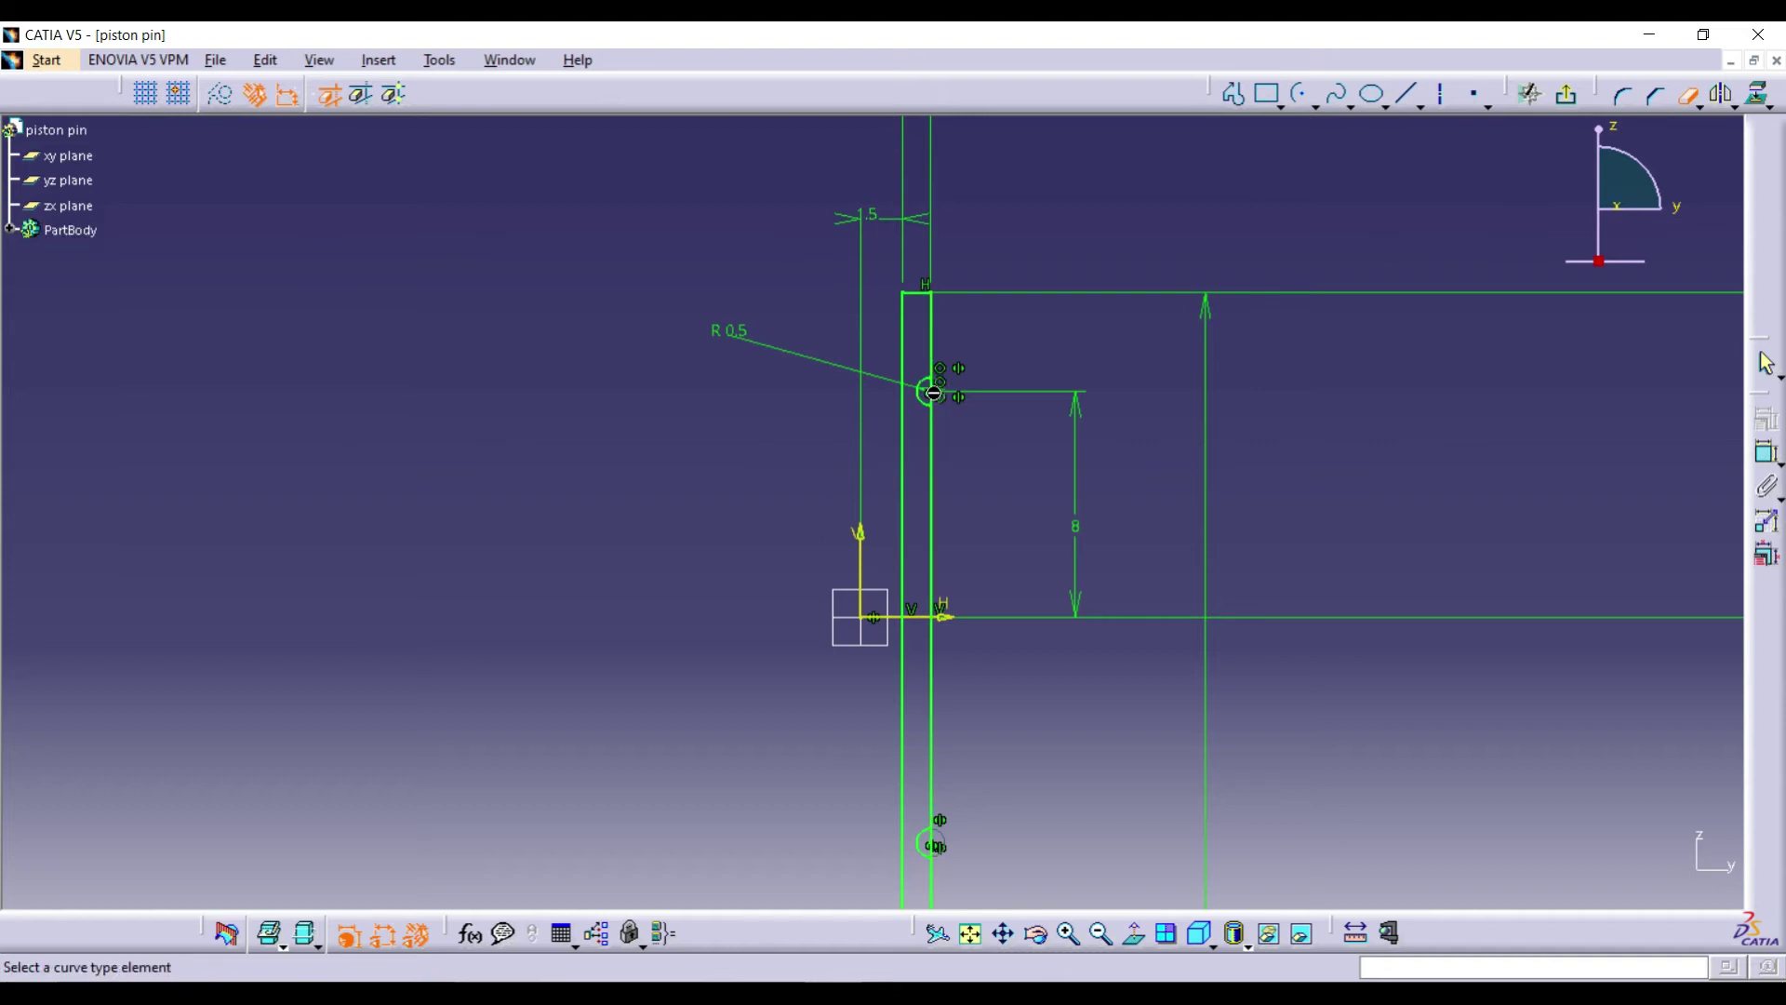
pyautogui.click(1068, 933)
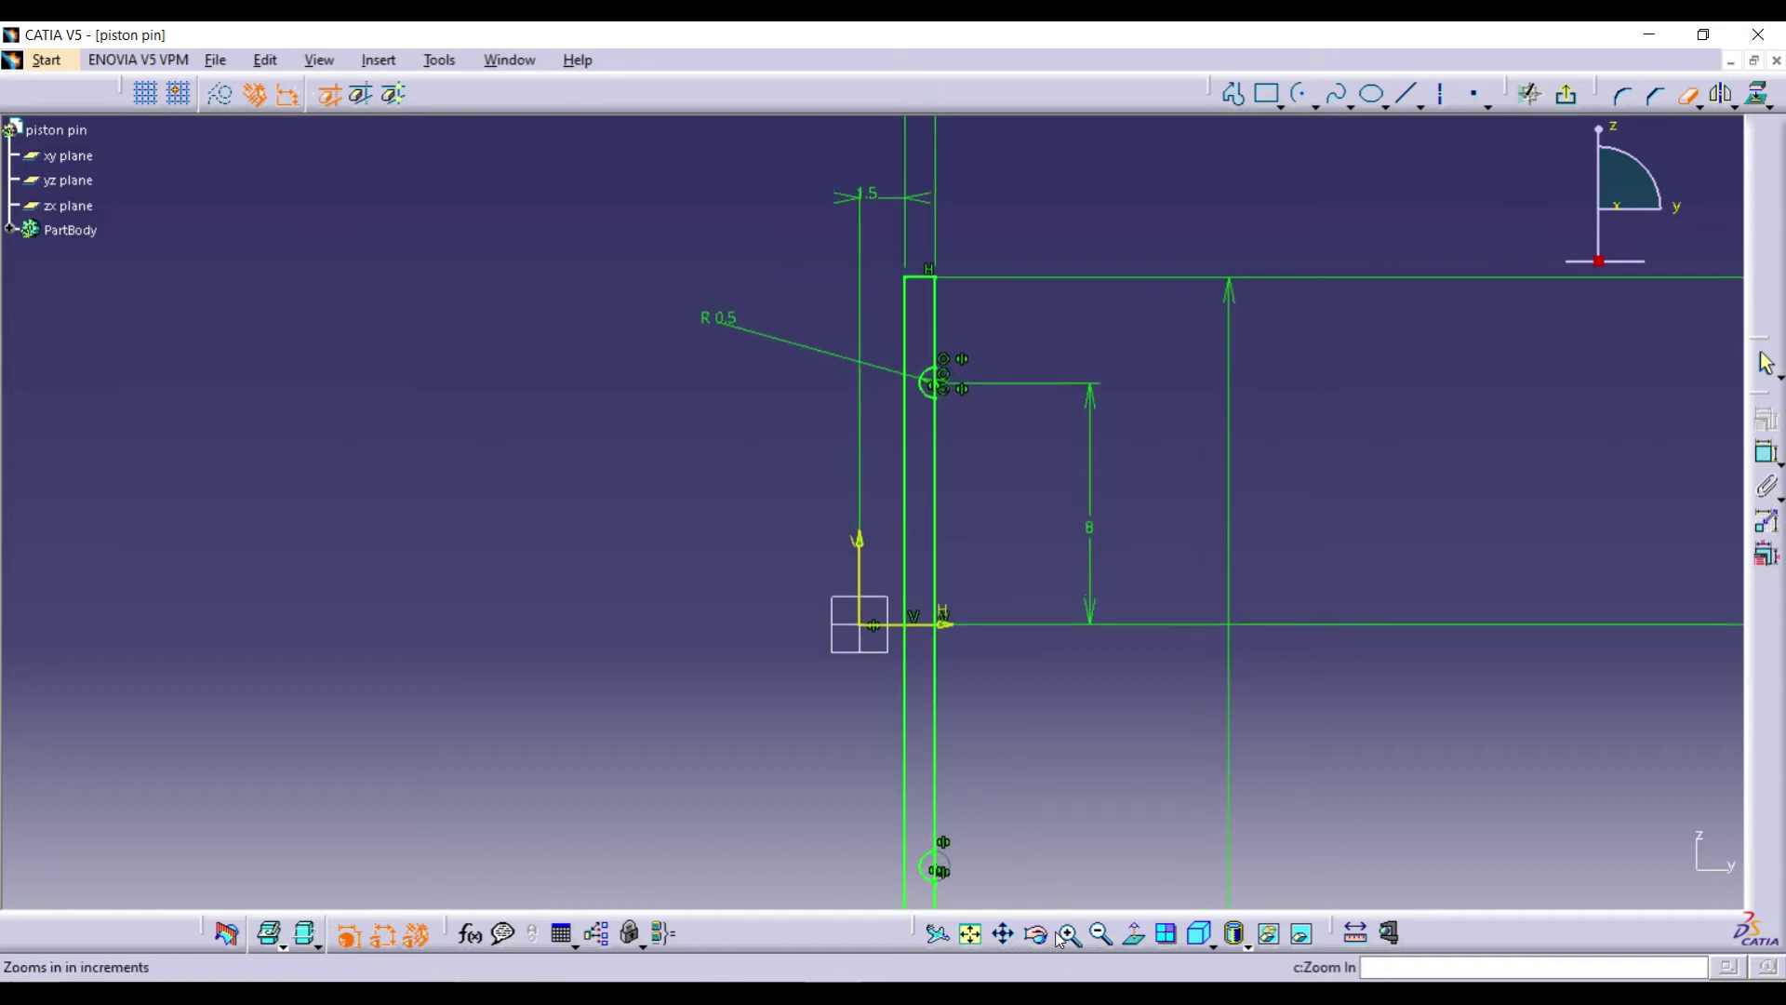
pyautogui.click(955, 336)
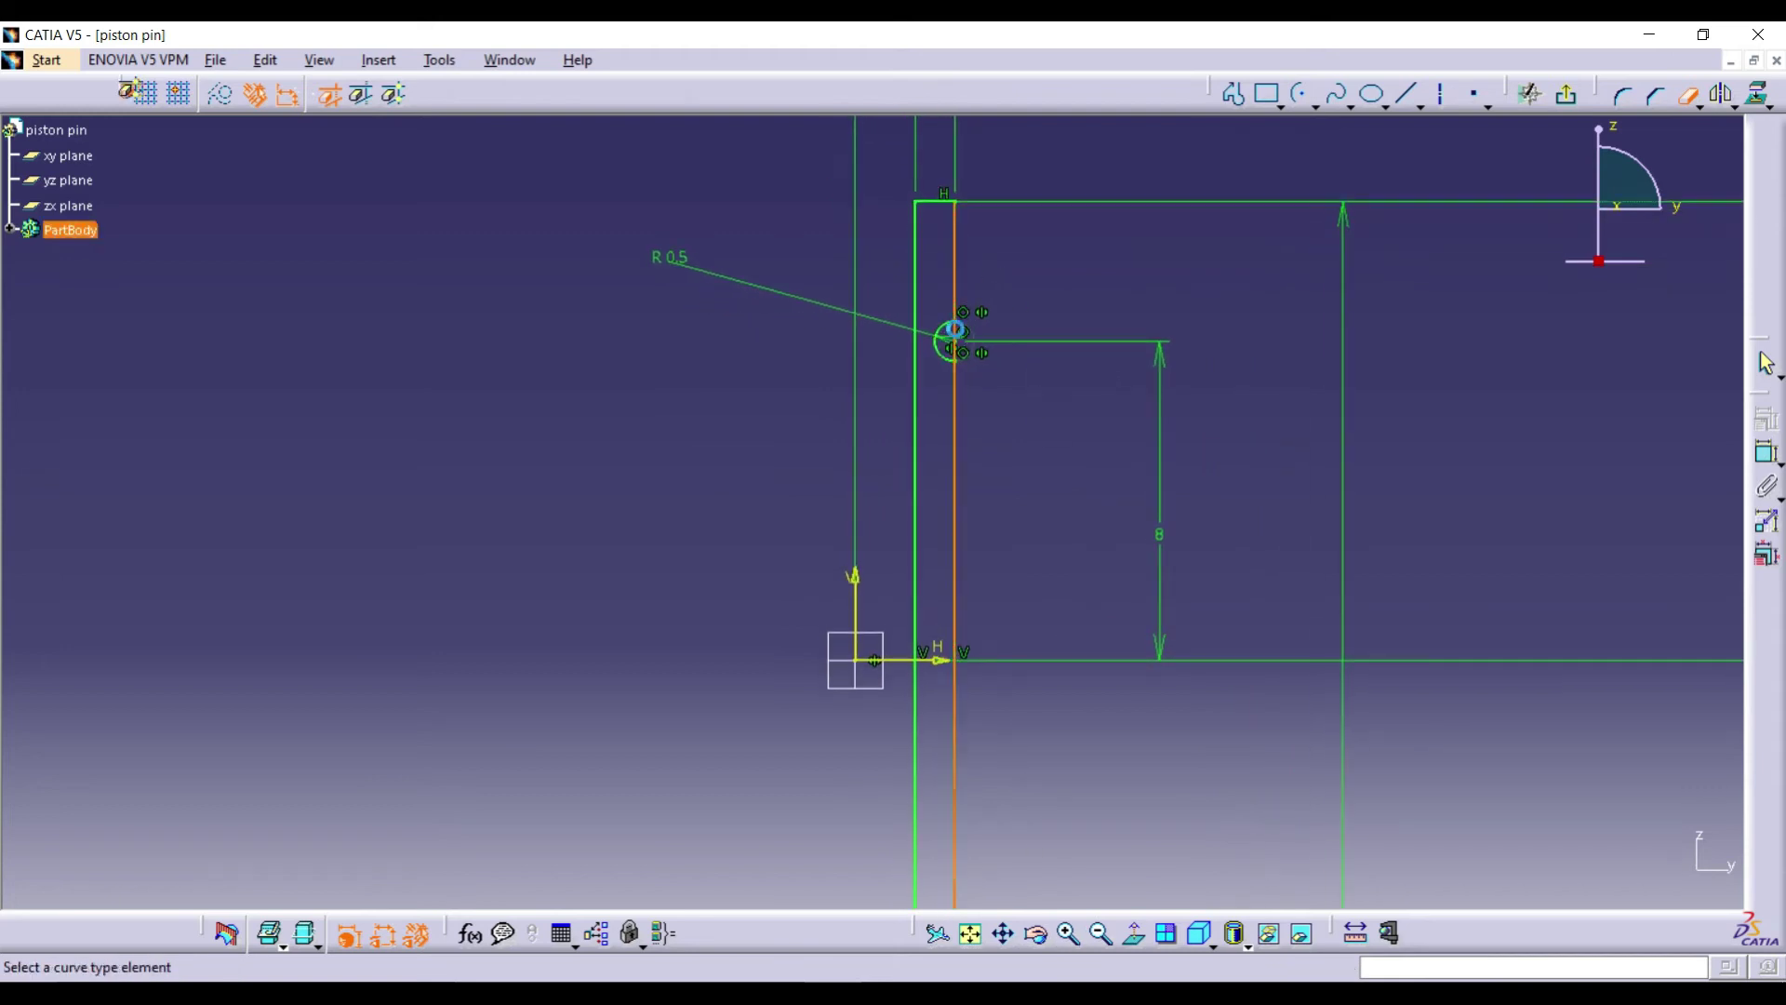
pyautogui.click(971, 933)
pyautogui.click(1007, 939)
pyautogui.moveTo(1017, 750); pyautogui.dragTo(995, 321)
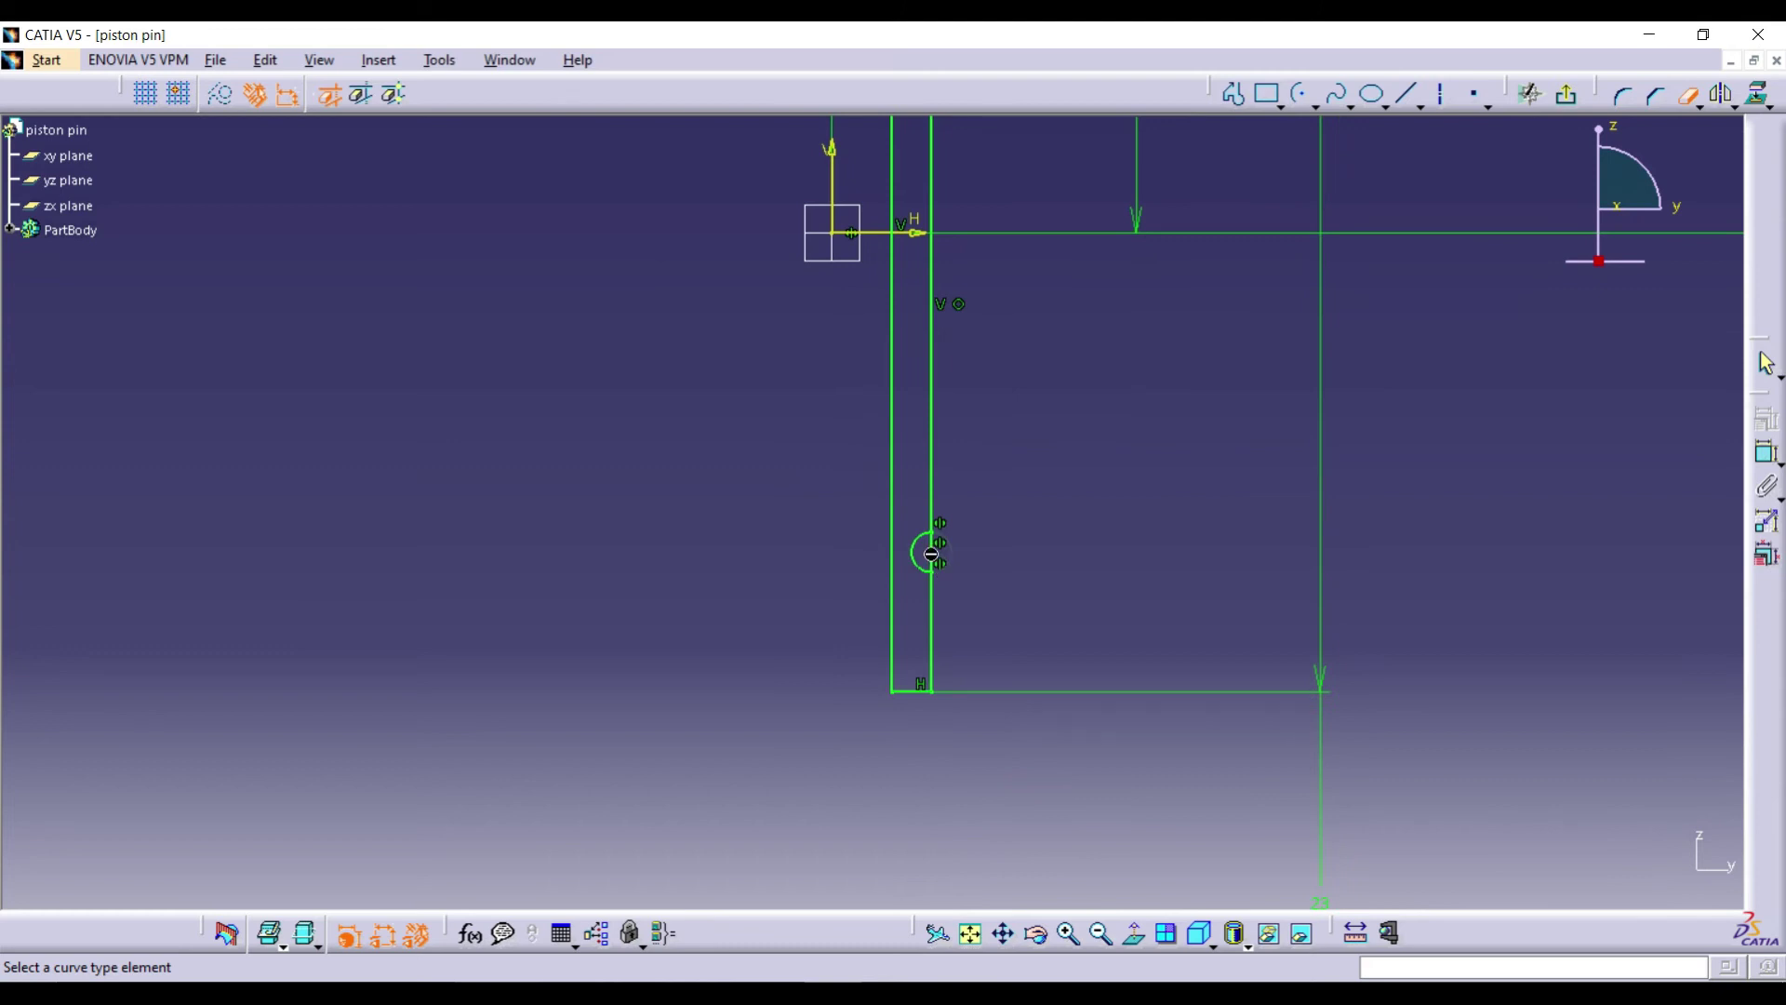
pyautogui.click(931, 550)
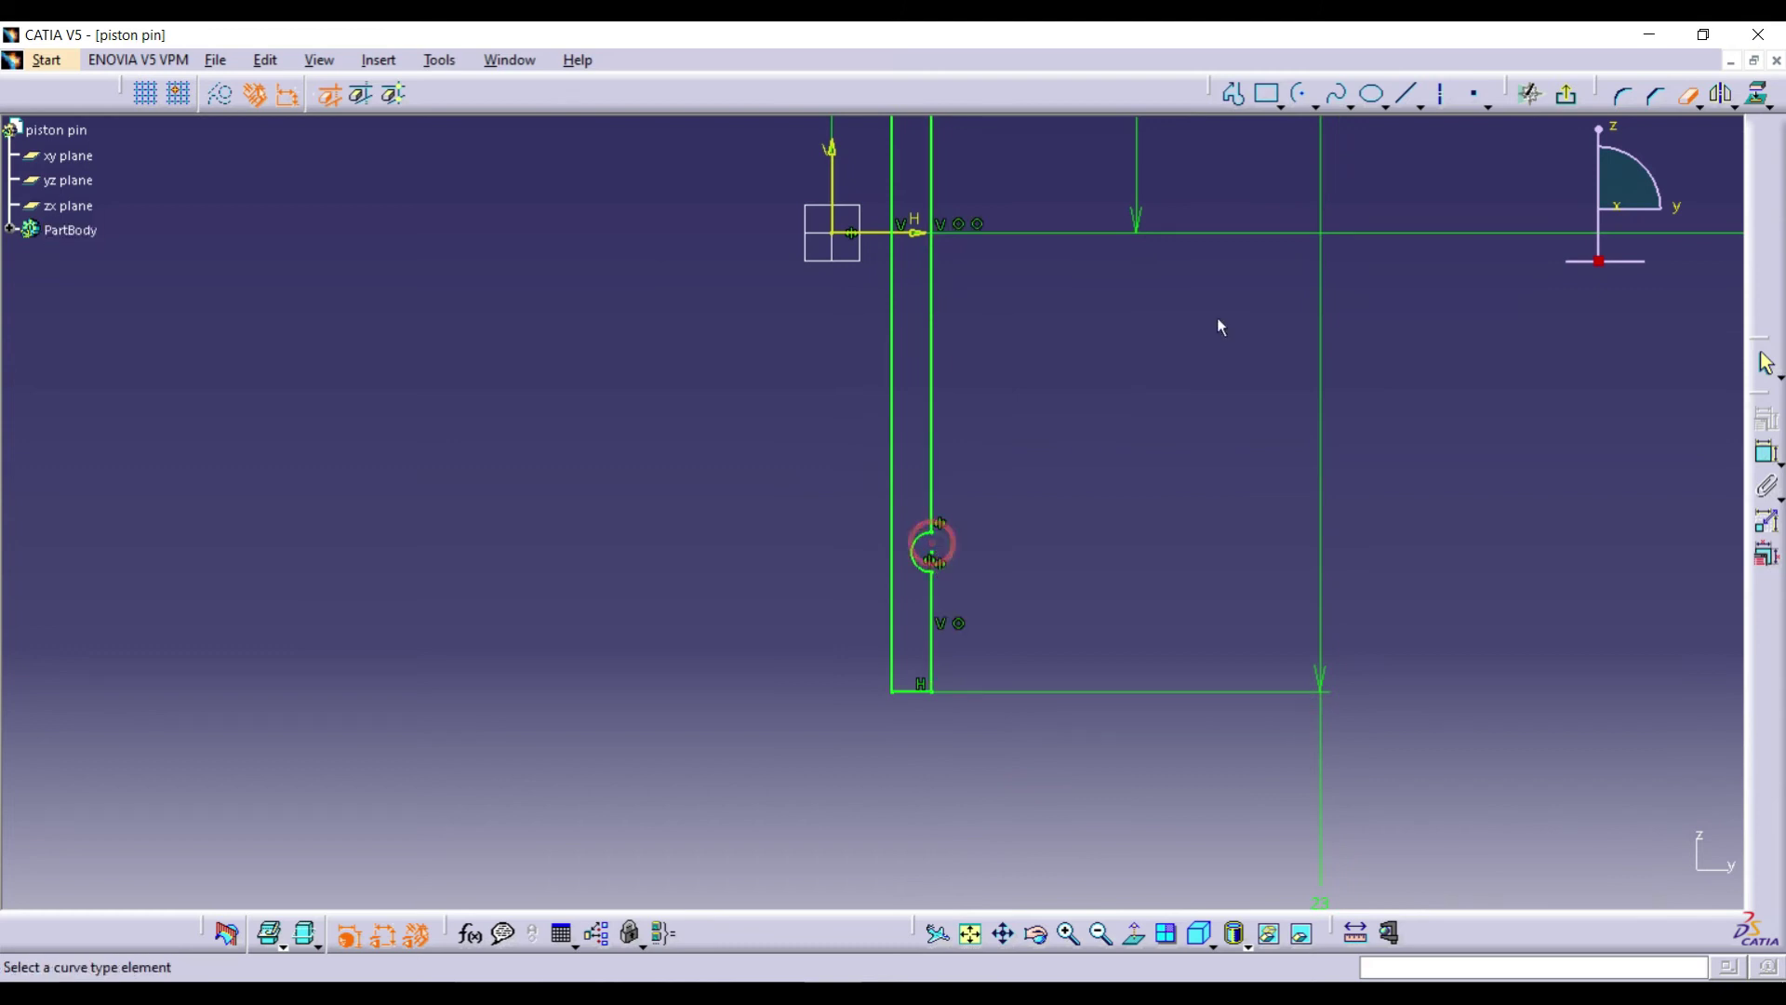
pyautogui.click(1692, 99)
# - Exit the sketch and revolve the grooved profile 360° about its vertical axis with the Shaft command
pyautogui.click(1569, 102)
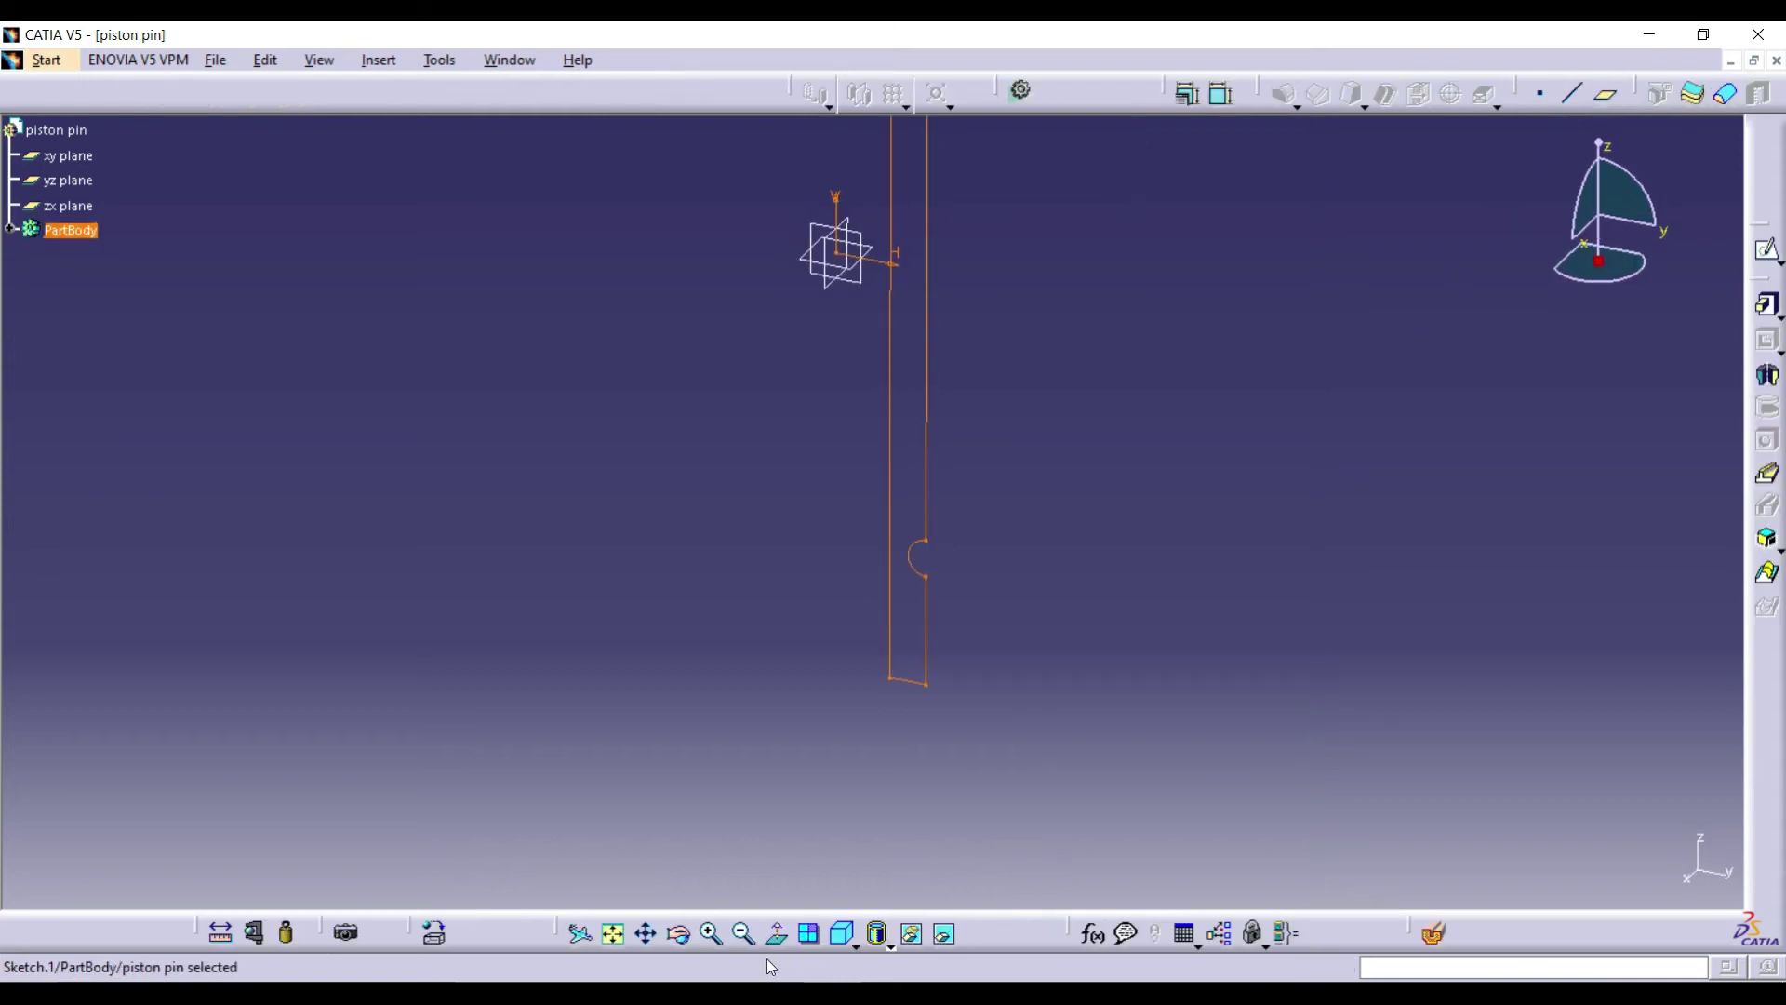
pyautogui.click(613, 933)
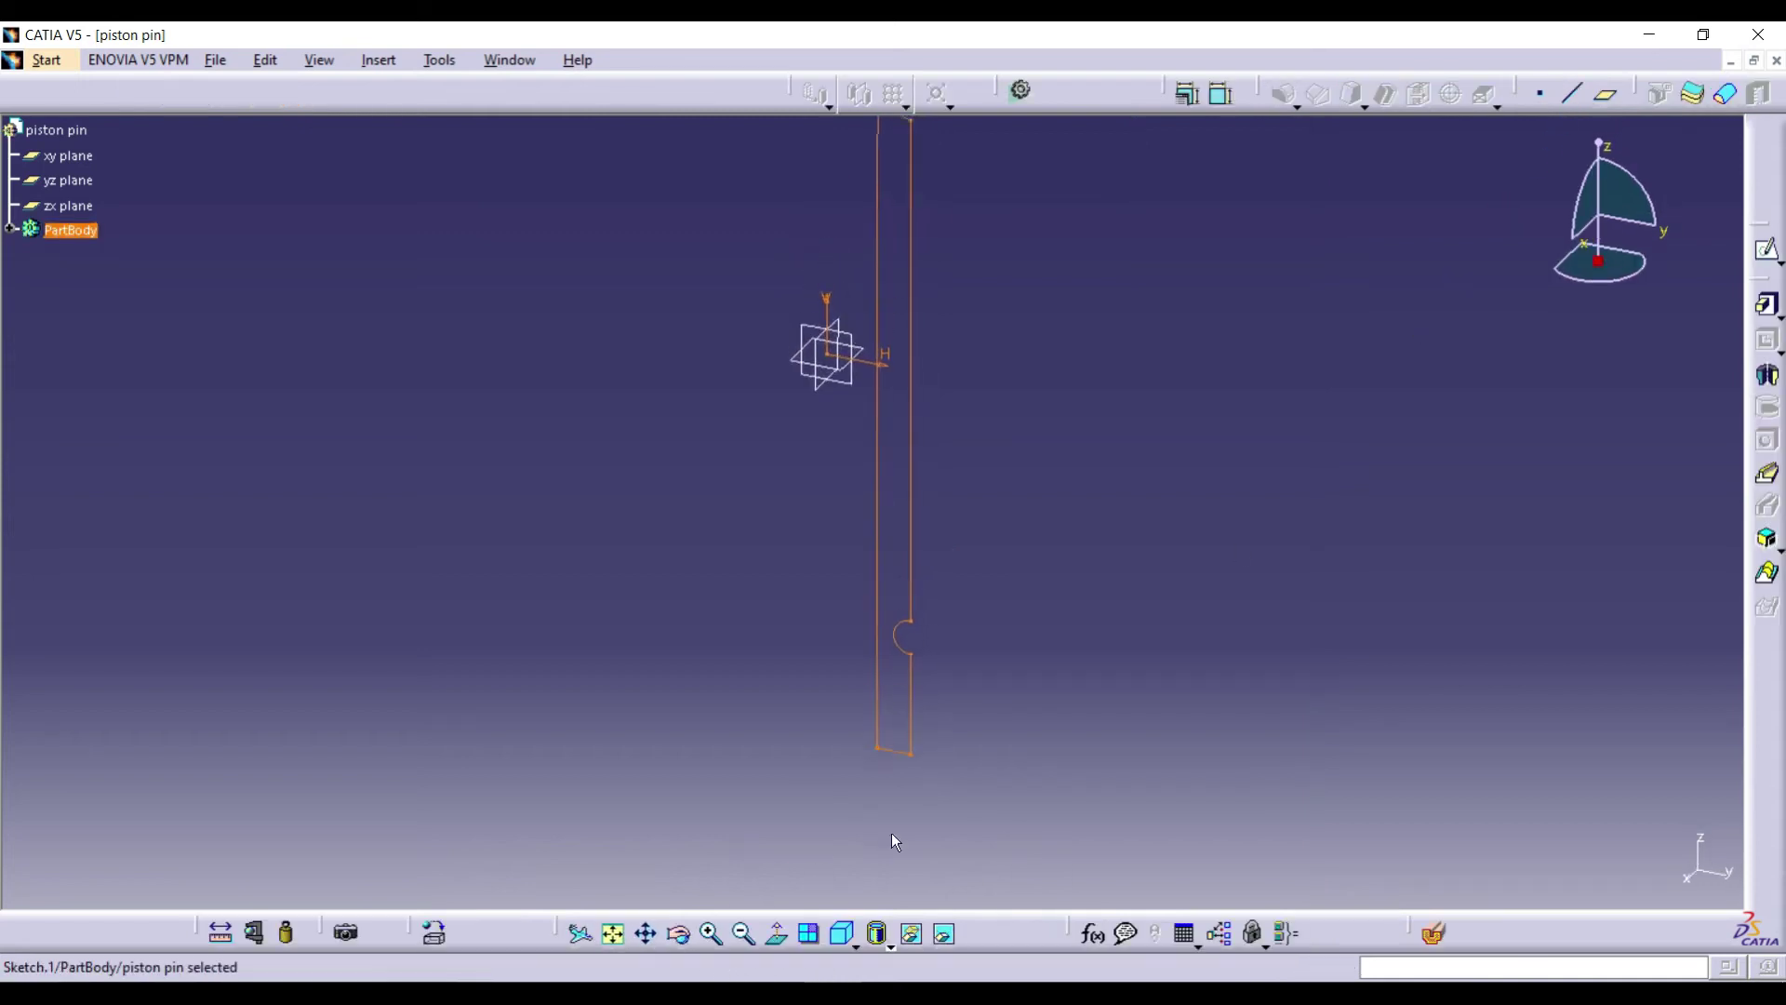
pyautogui.click(1764, 377)
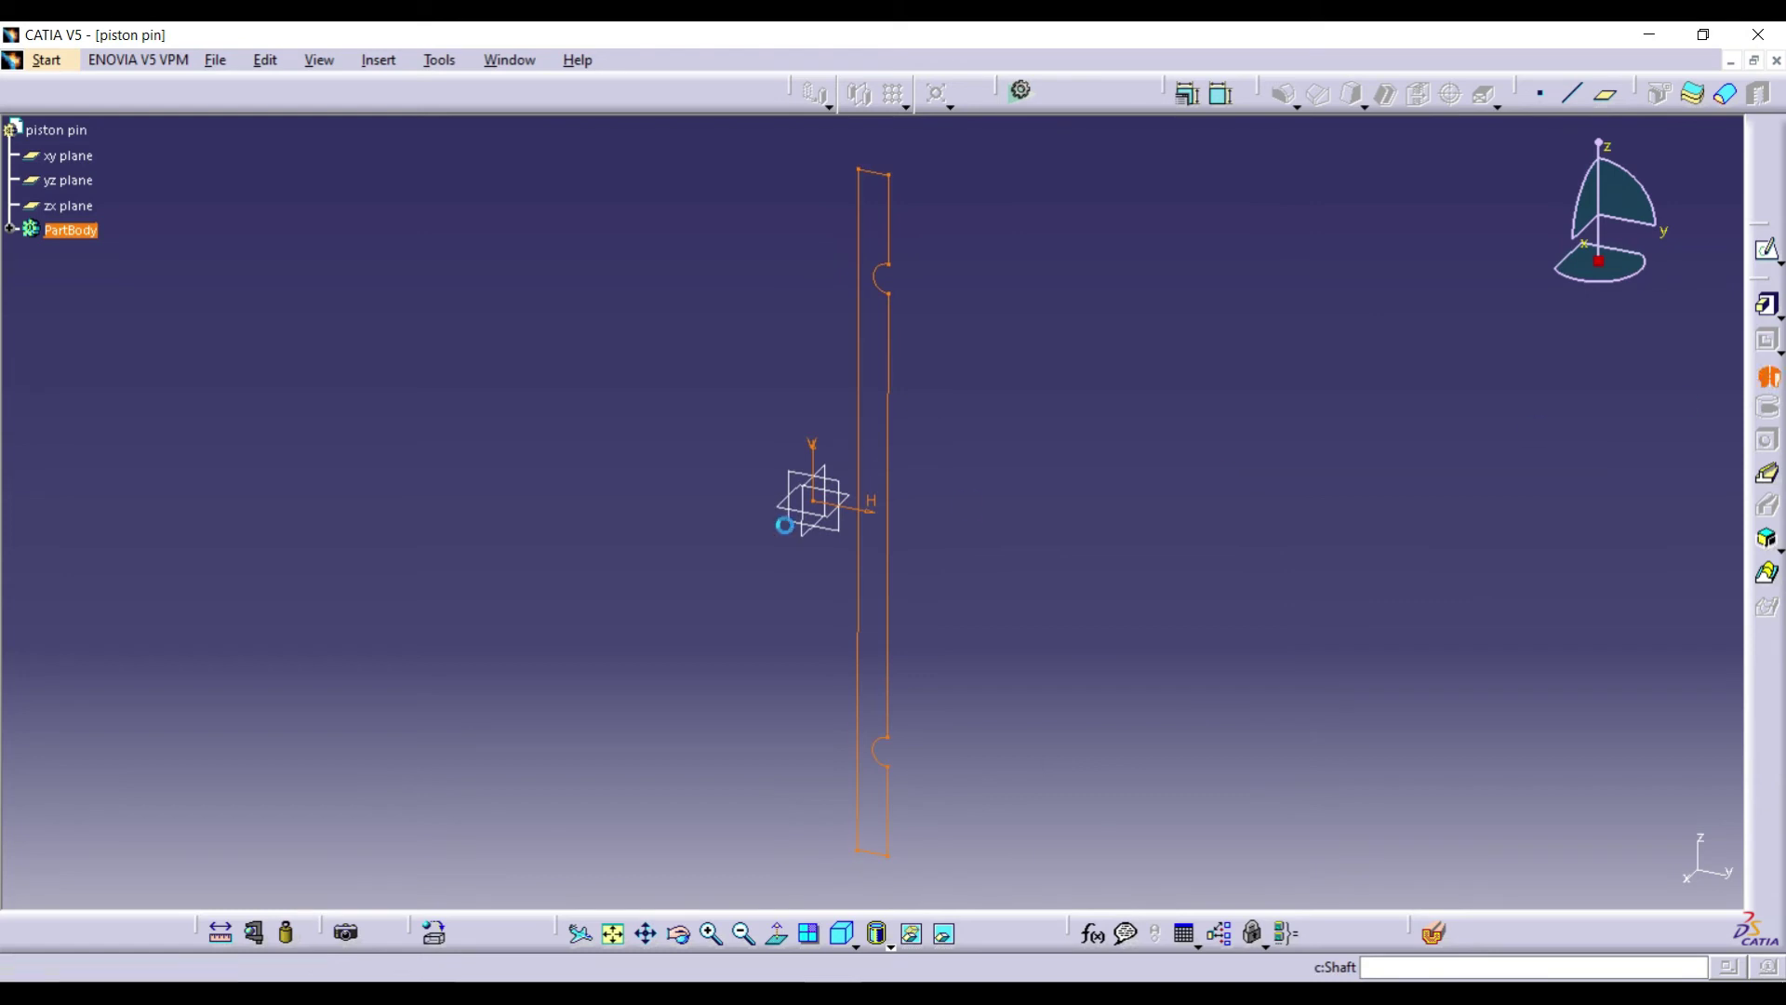
pyautogui.click(813, 486)
pyautogui.click(255, 498)
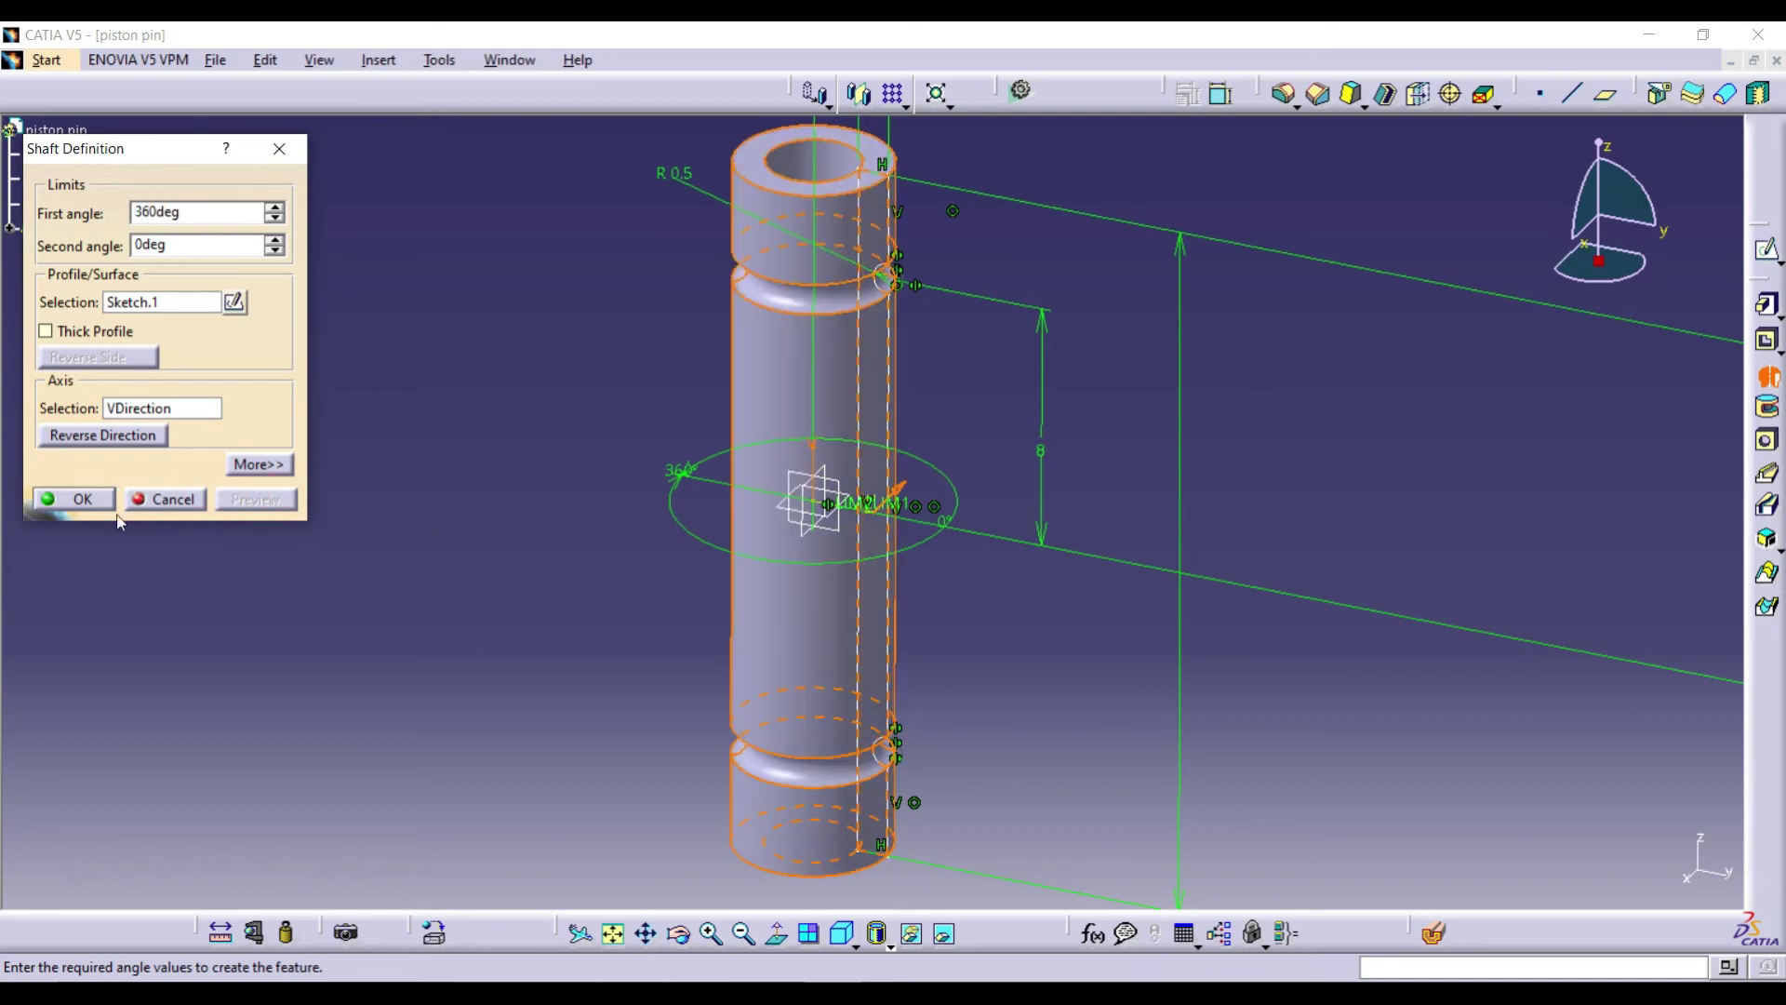
pyautogui.click(90, 500)
pyautogui.click(460, 443)
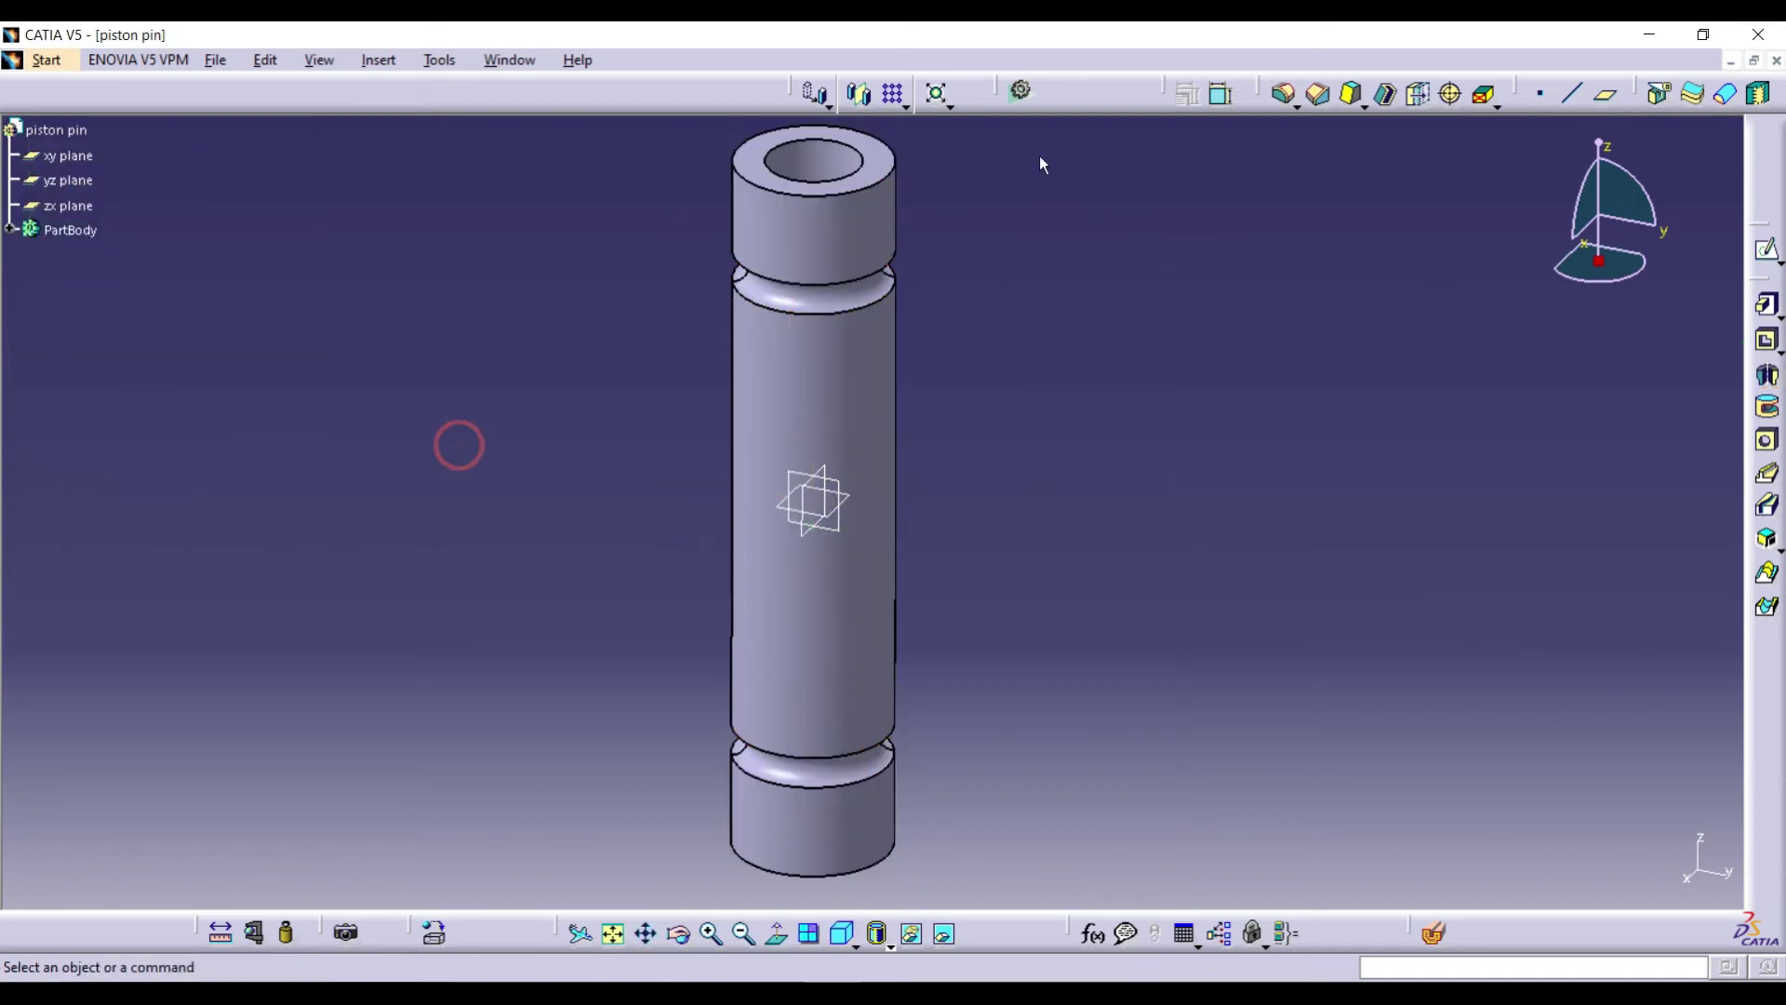
# - Apply an edge fillet to the inner and outer edges of both ring-shaped end faces of the pin
pyautogui.click(879, 168)
pyautogui.click(693, 940)
pyautogui.moveTo(697, 889); pyautogui.dragTo(1049, 332)
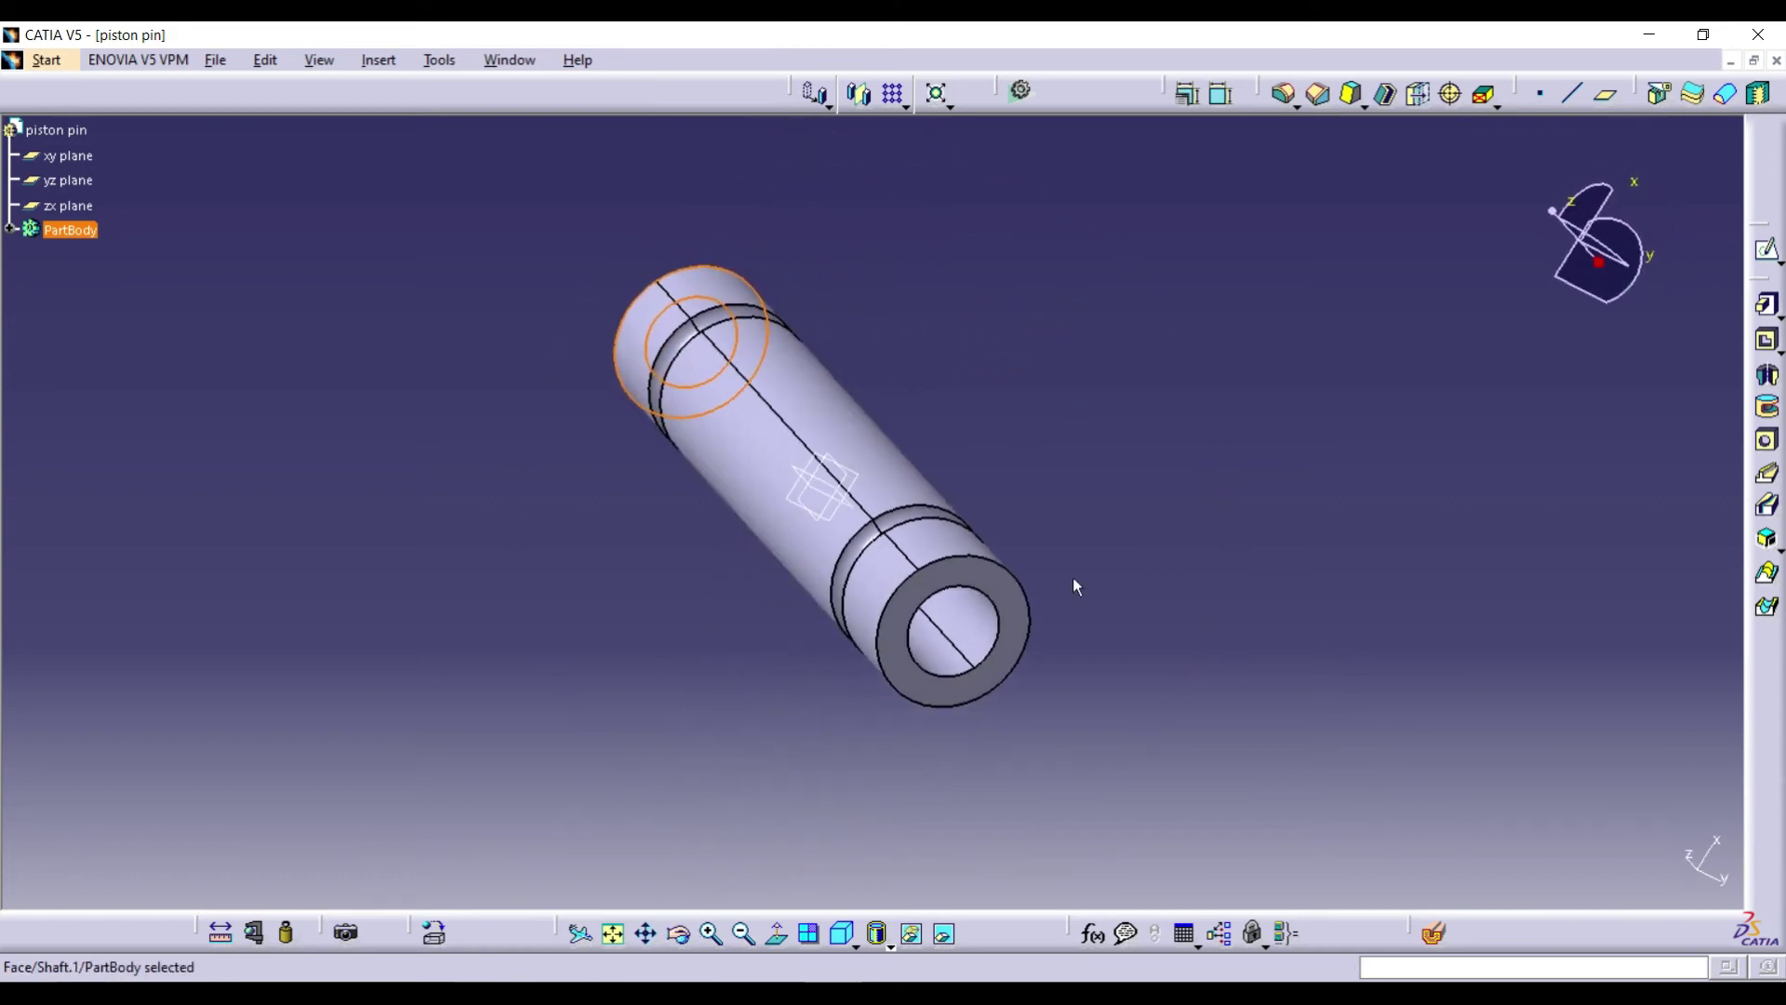
pyautogui.keyDown('ctrl'); pyautogui.click(1014, 625); pyautogui.keyUp('ctrl')
pyautogui.click(1282, 97)
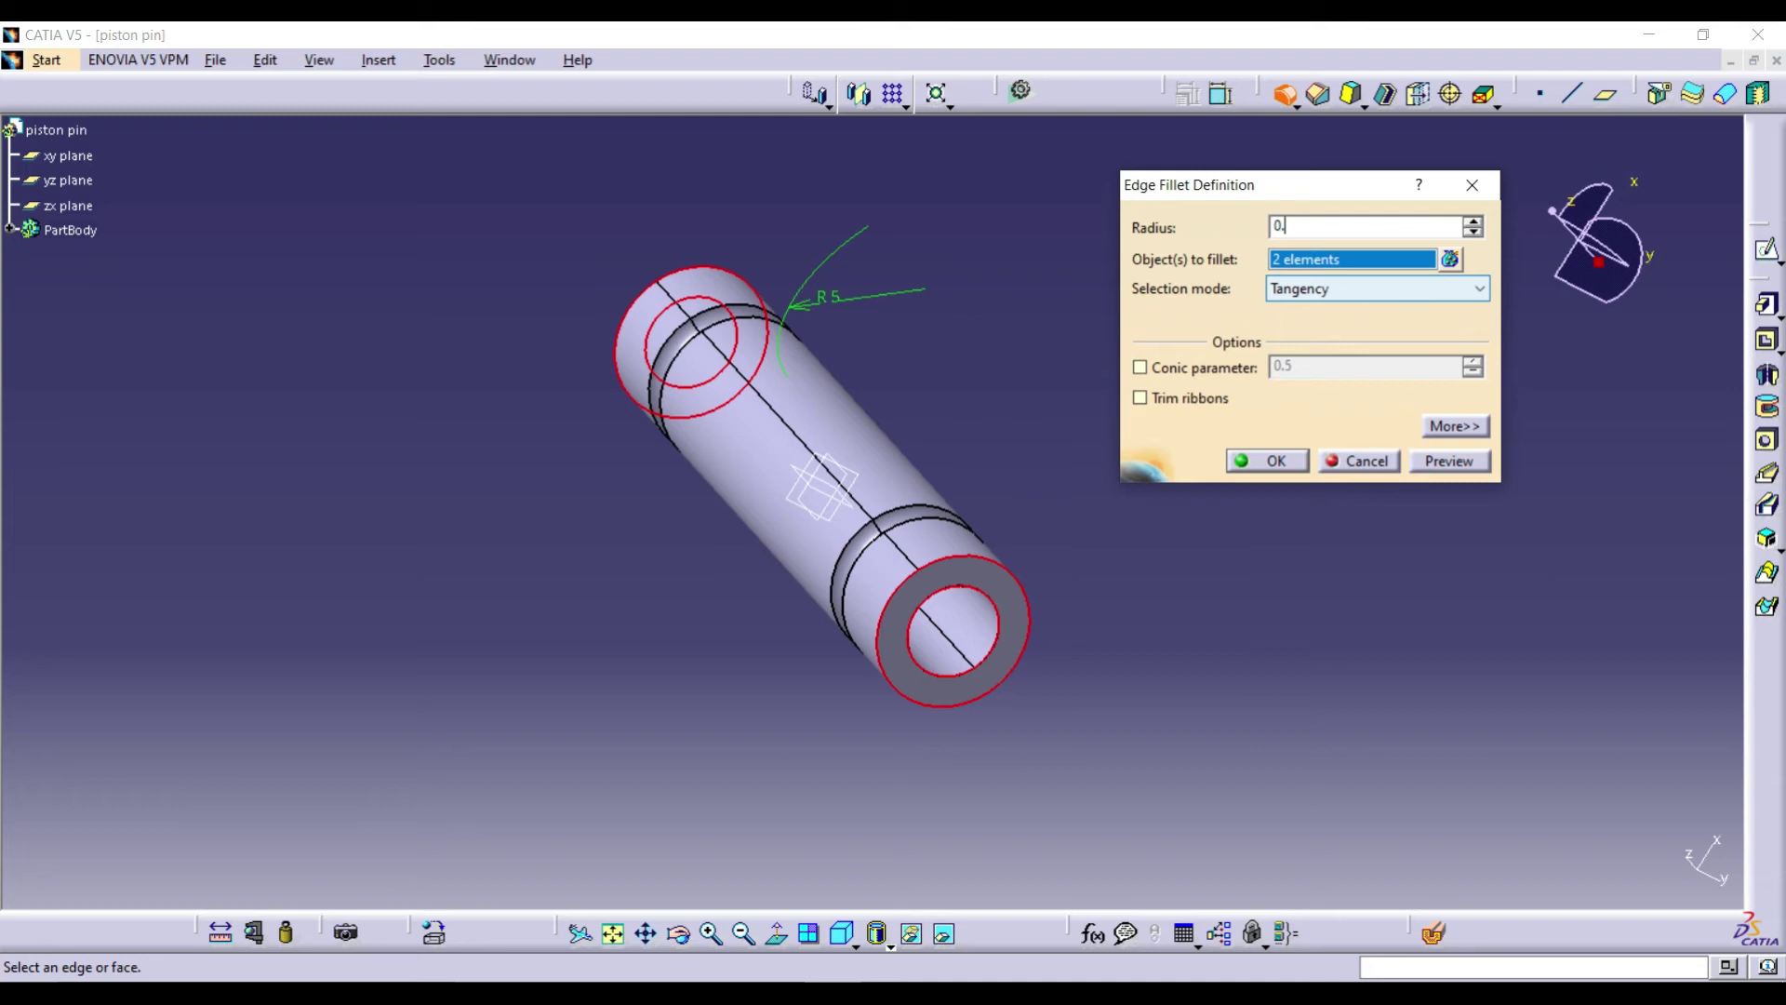
pyautogui.click(1284, 461)
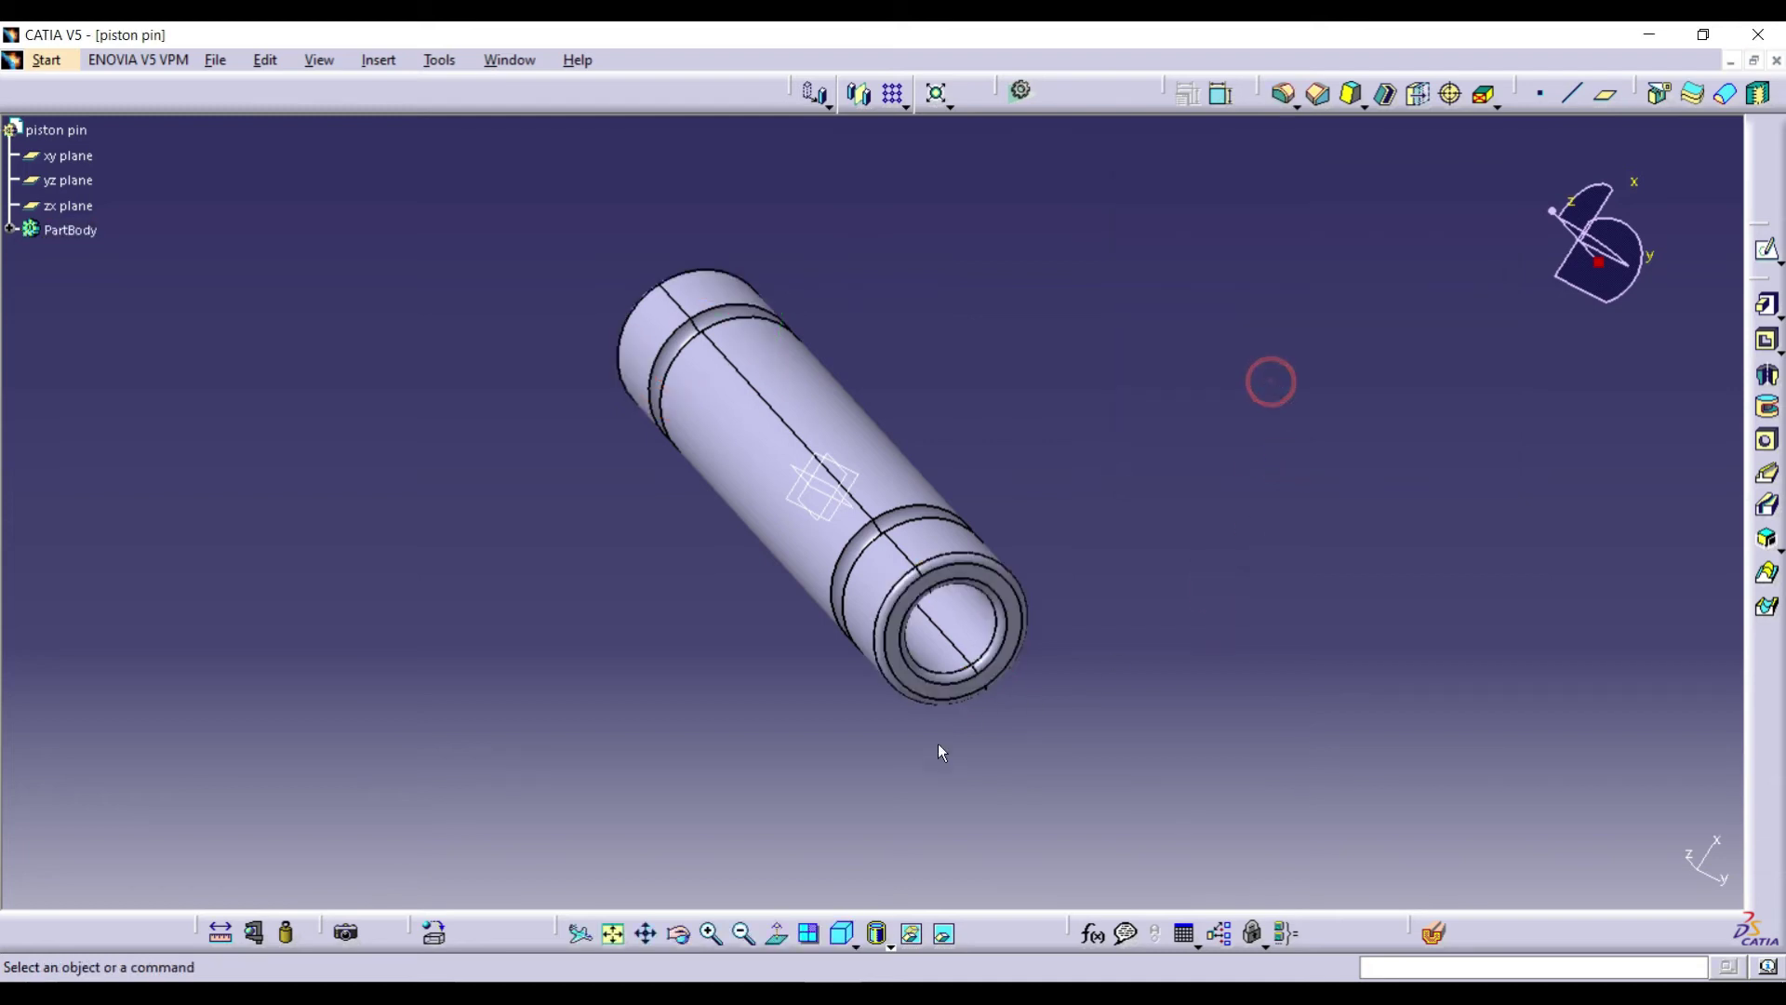
pyautogui.click(852, 941)
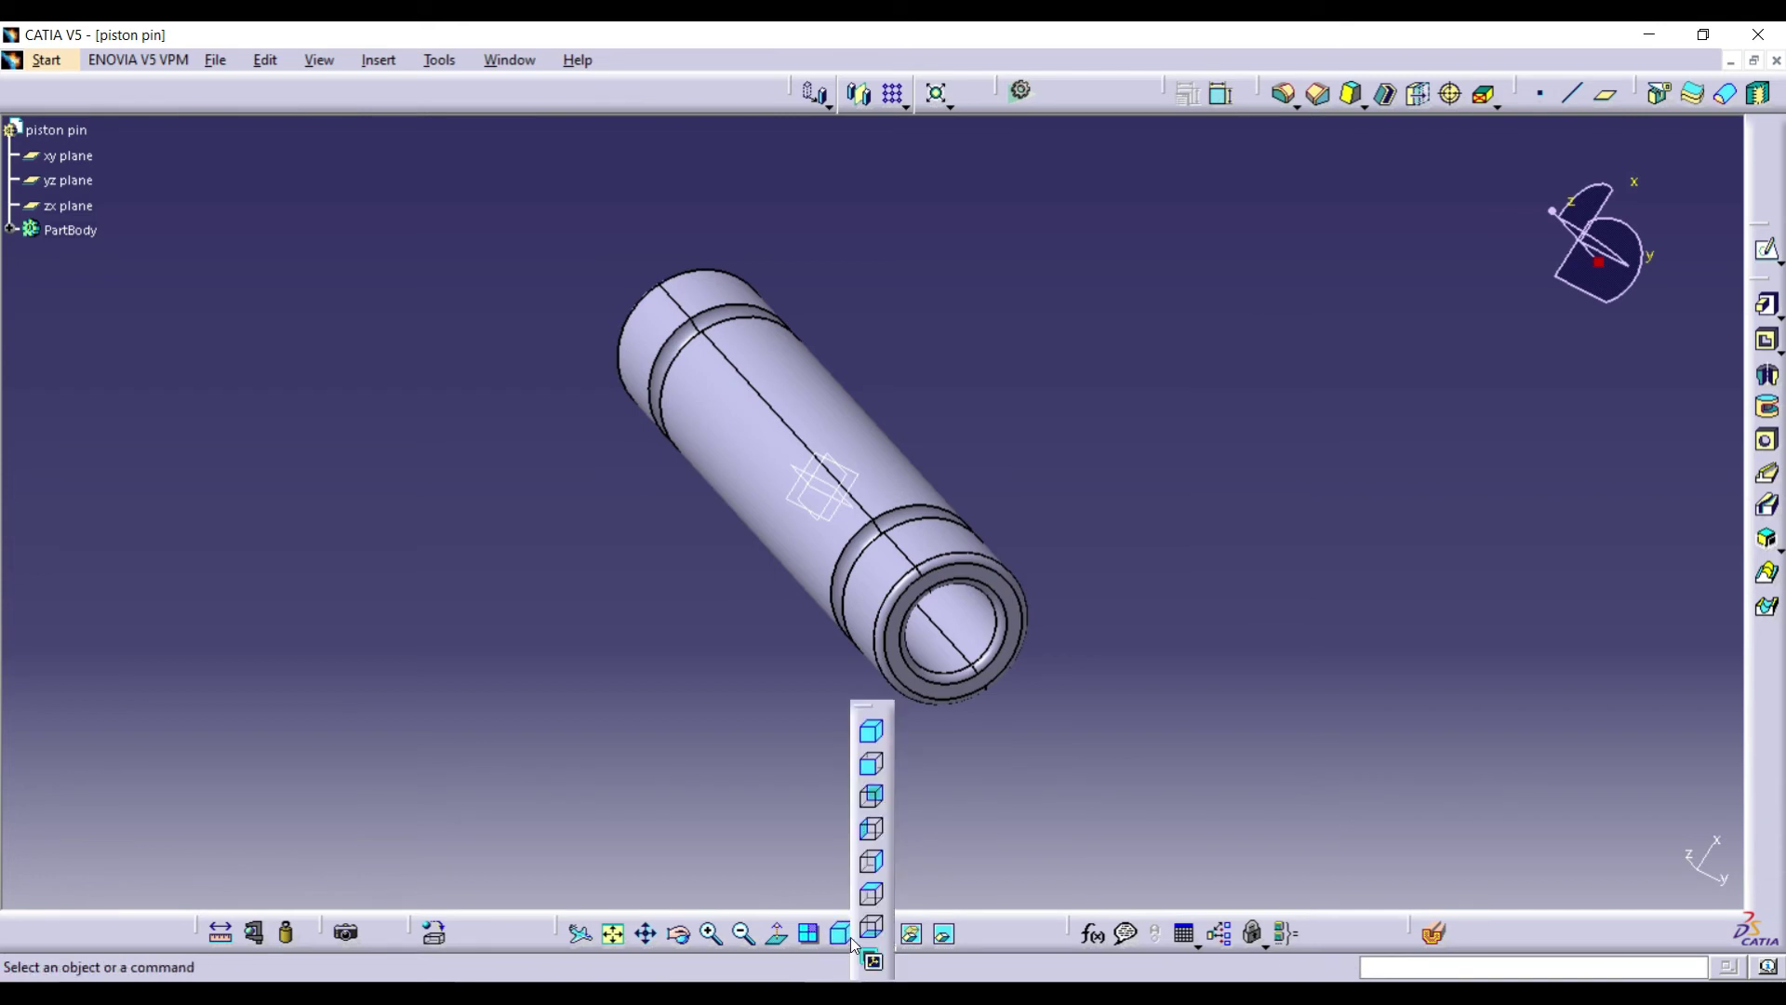
pyautogui.click(871, 731)
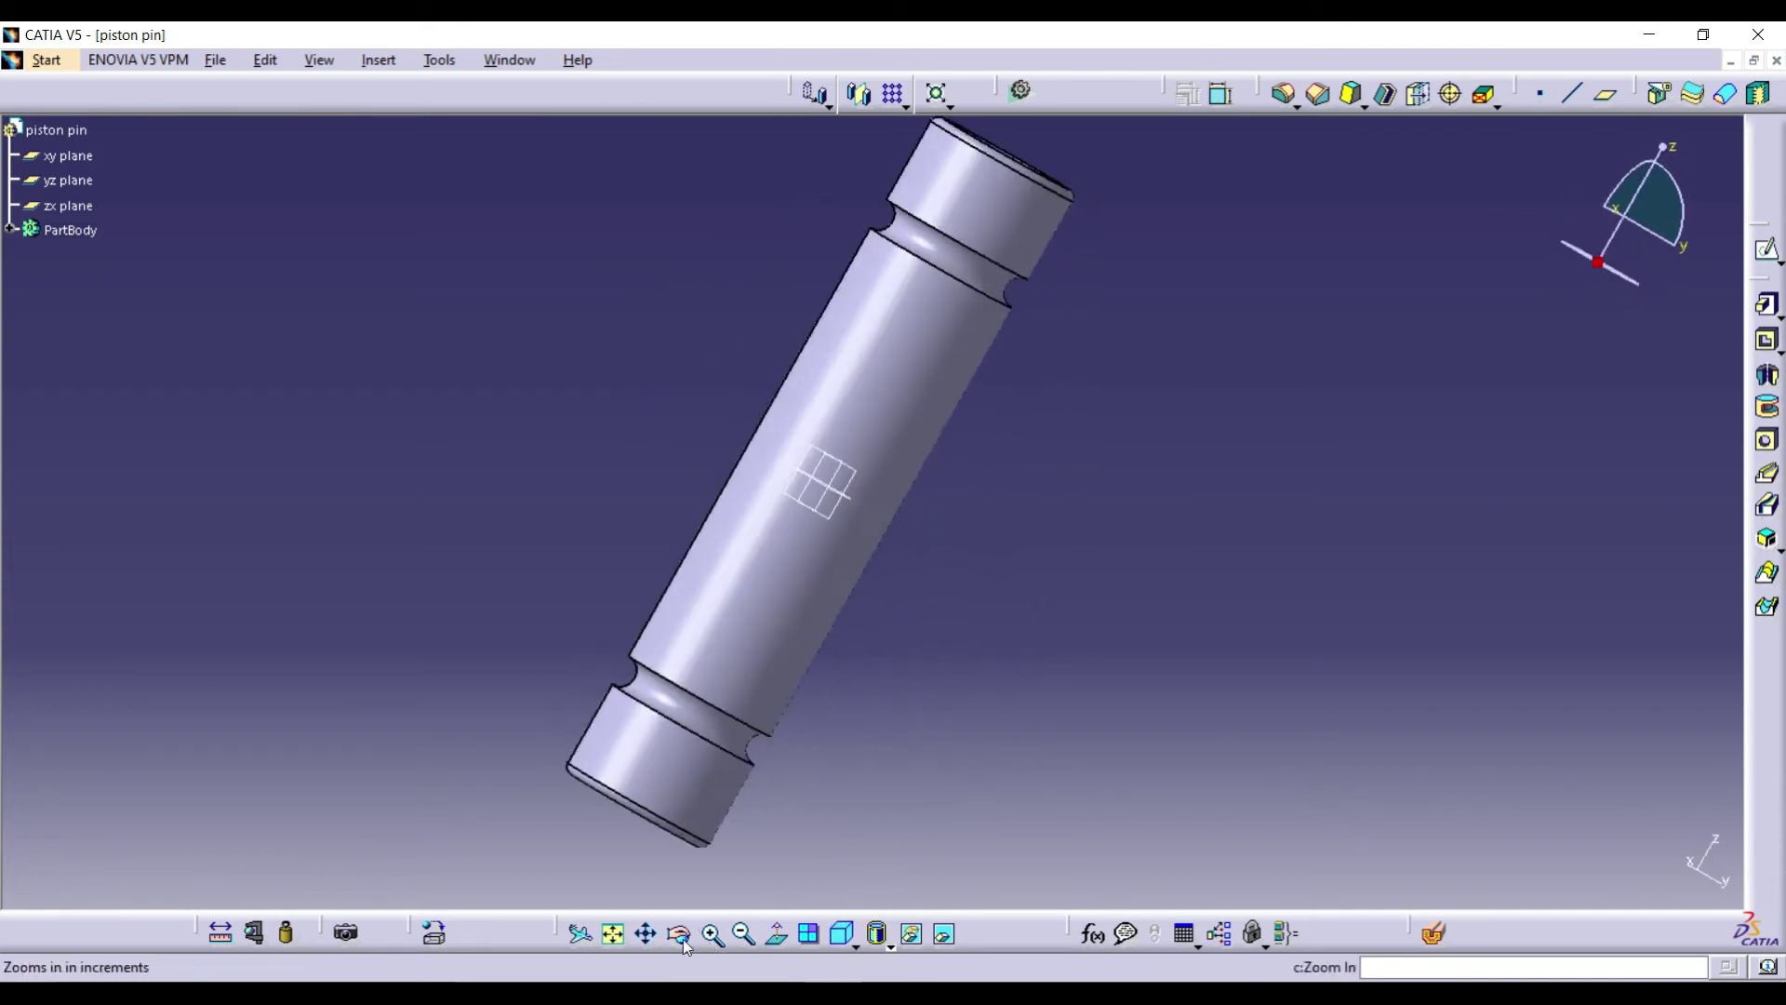
pyautogui.click(615, 942)
pyautogui.moveTo(1581, 269); pyautogui.dragTo(1637, 224)
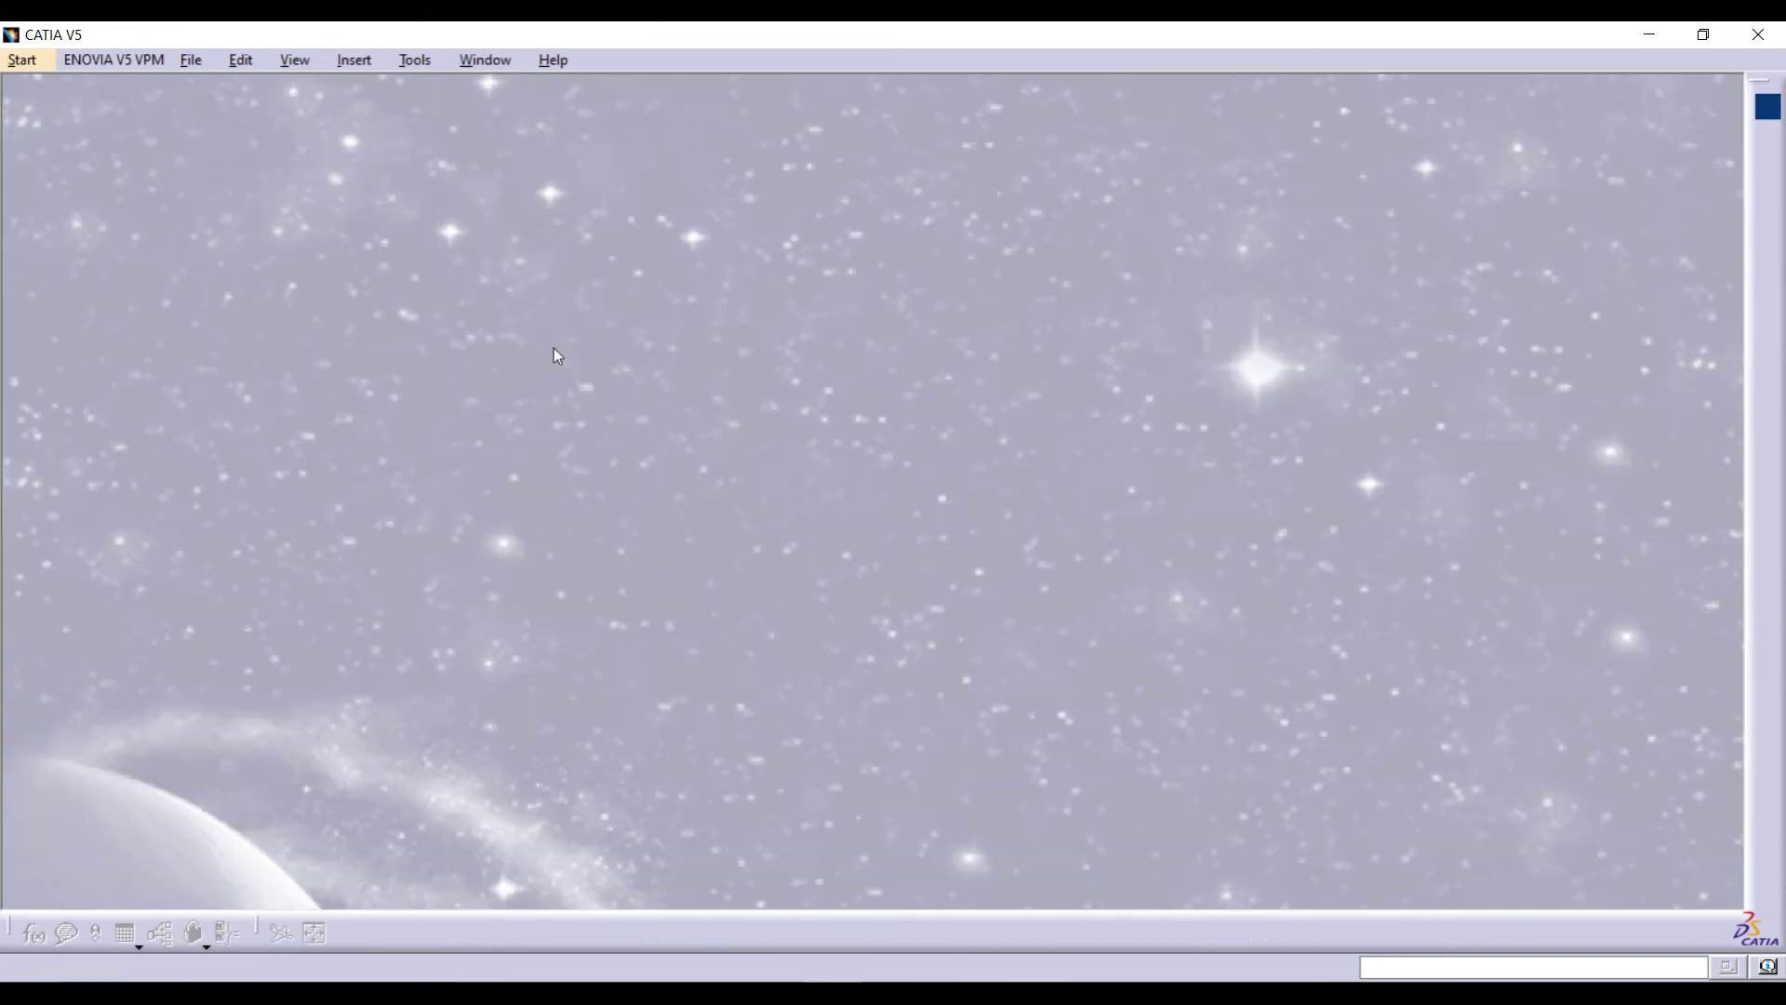
# - Create a new Part Design part named "crank pin" with hybrid design enabled
pyautogui.click(22, 59)
pyautogui.moveTo(111, 213)
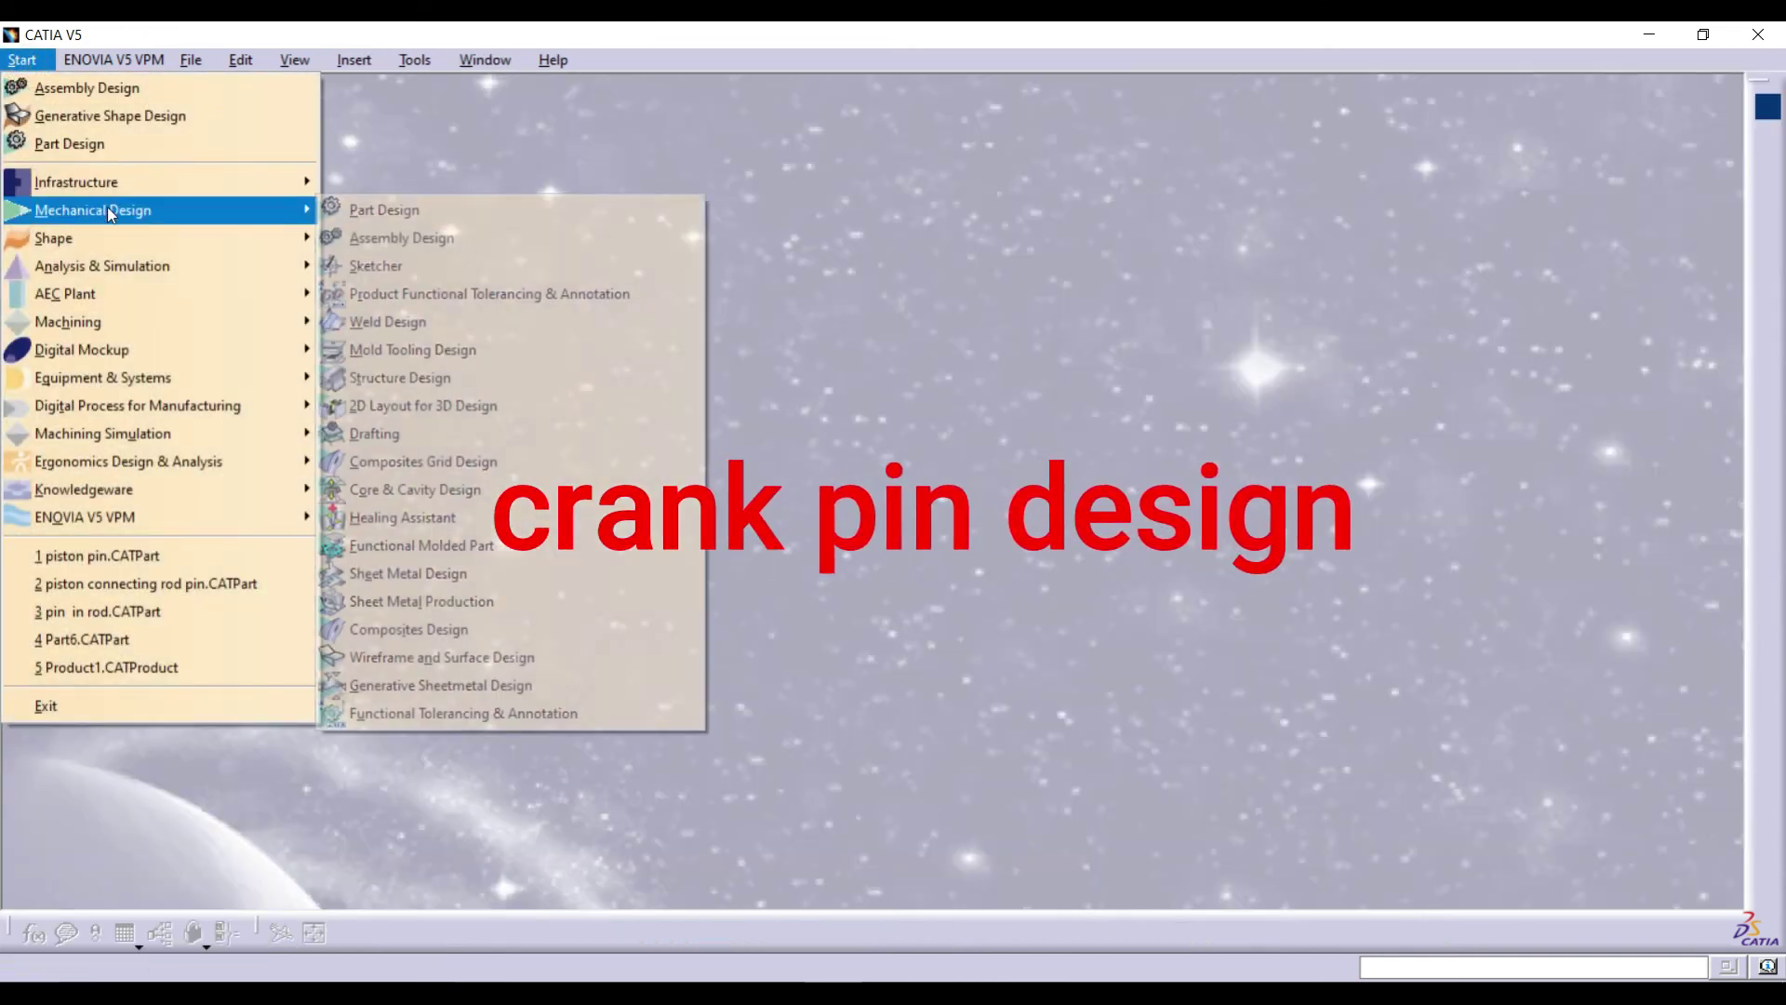
pyautogui.click(370, 209)
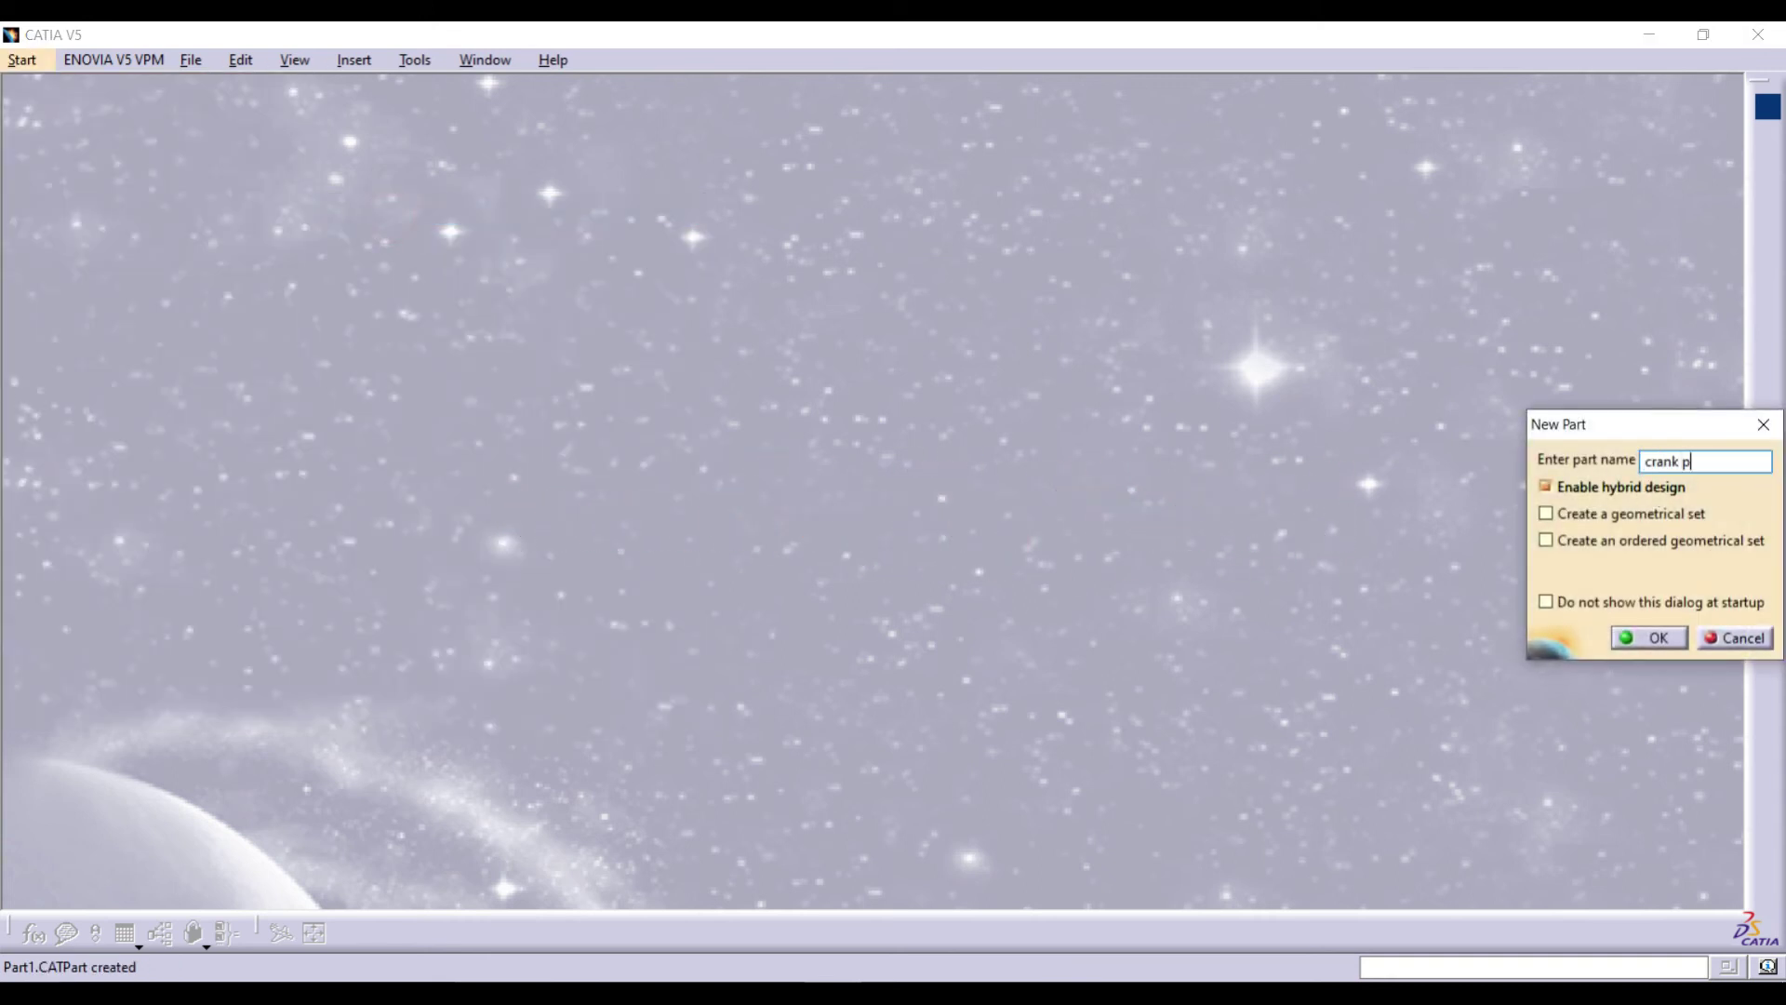
pyautogui.click(1666, 648)
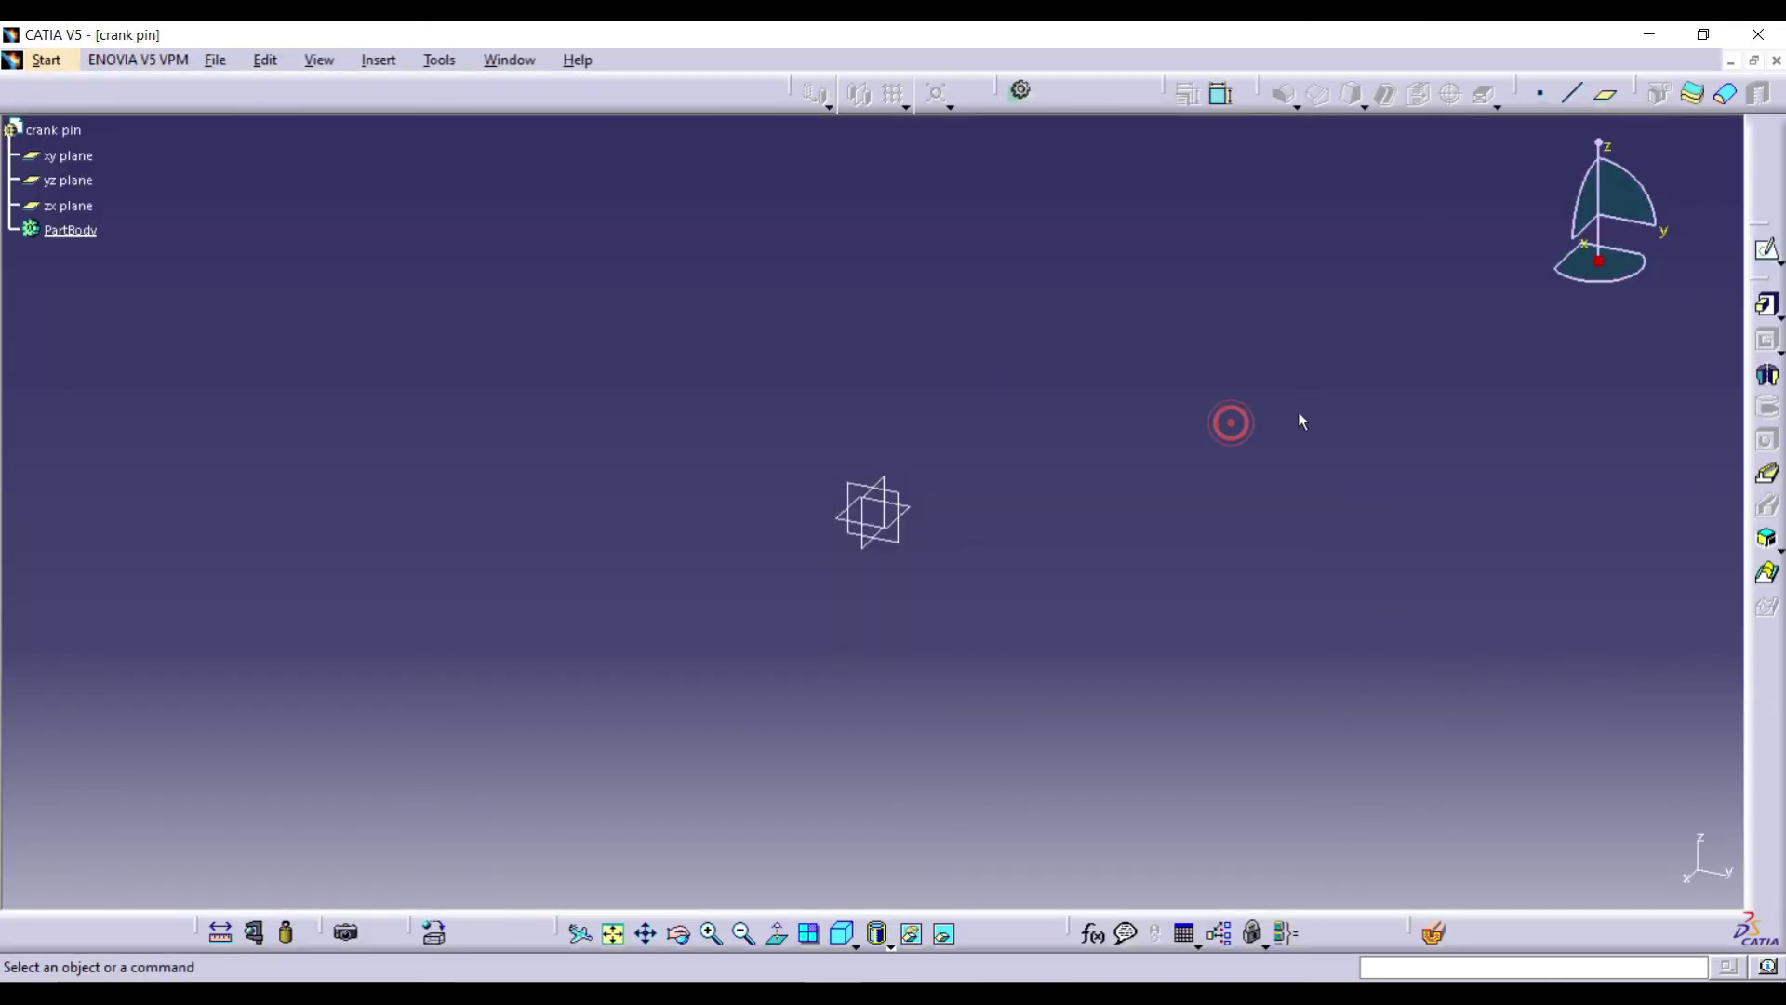
# - Sketch a rectangle about 45 mm wide on the yz plane, with its inner side on the vertical axis and spanning the horizontal axis
pyautogui.click(1768, 249)
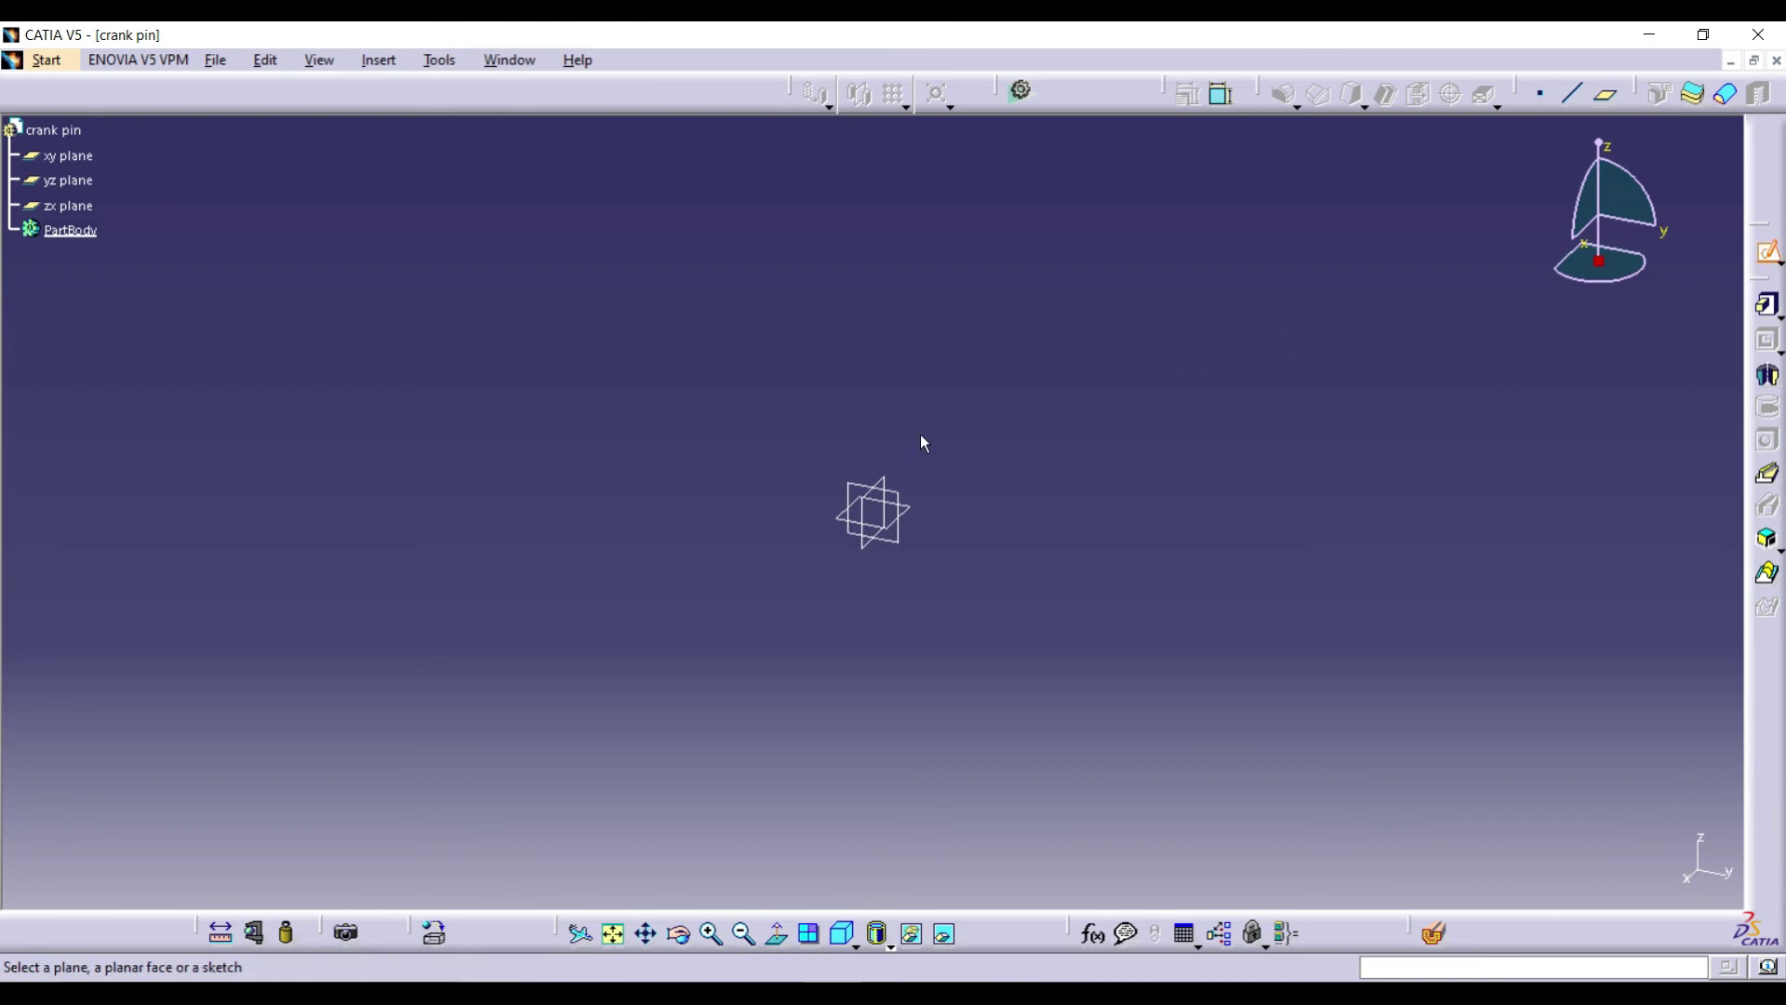
pyautogui.click(907, 498)
pyautogui.click(1107, 401)
pyautogui.click(1267, 93)
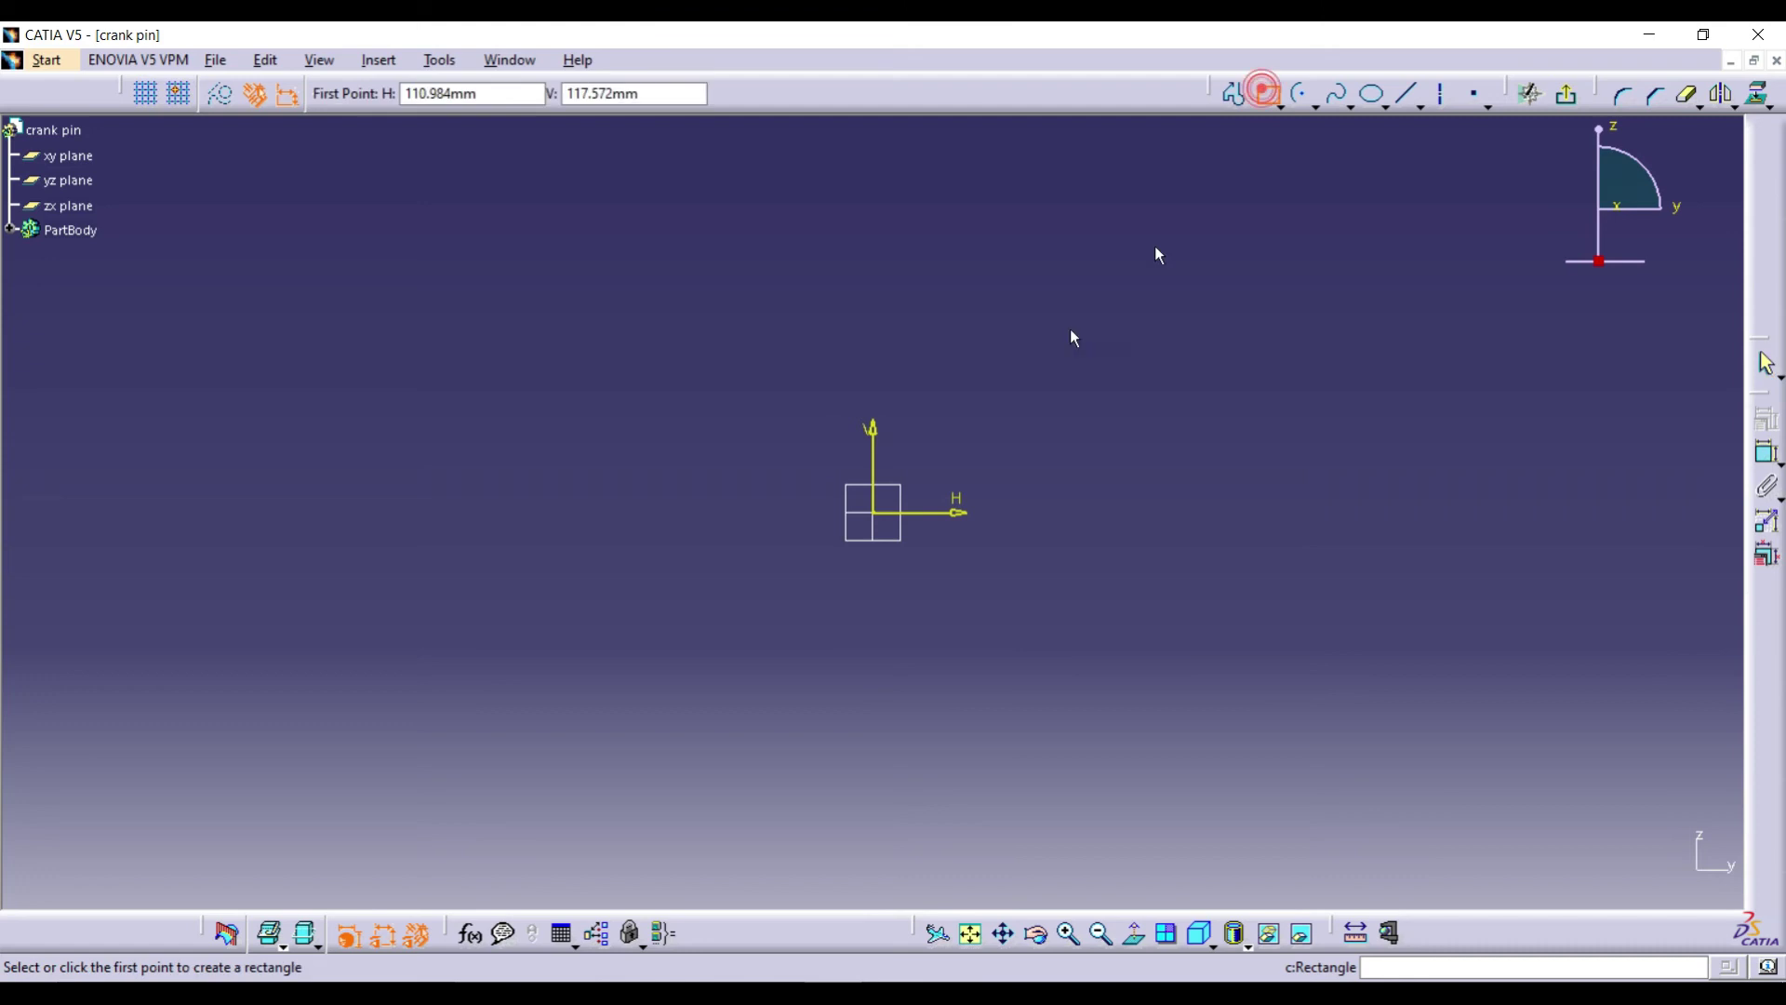
pyautogui.click(874, 314)
pyautogui.click(1021, 714)
# - Dimension the rectangle's upper edge and set its width to 3 mm
pyautogui.click(1765, 452)
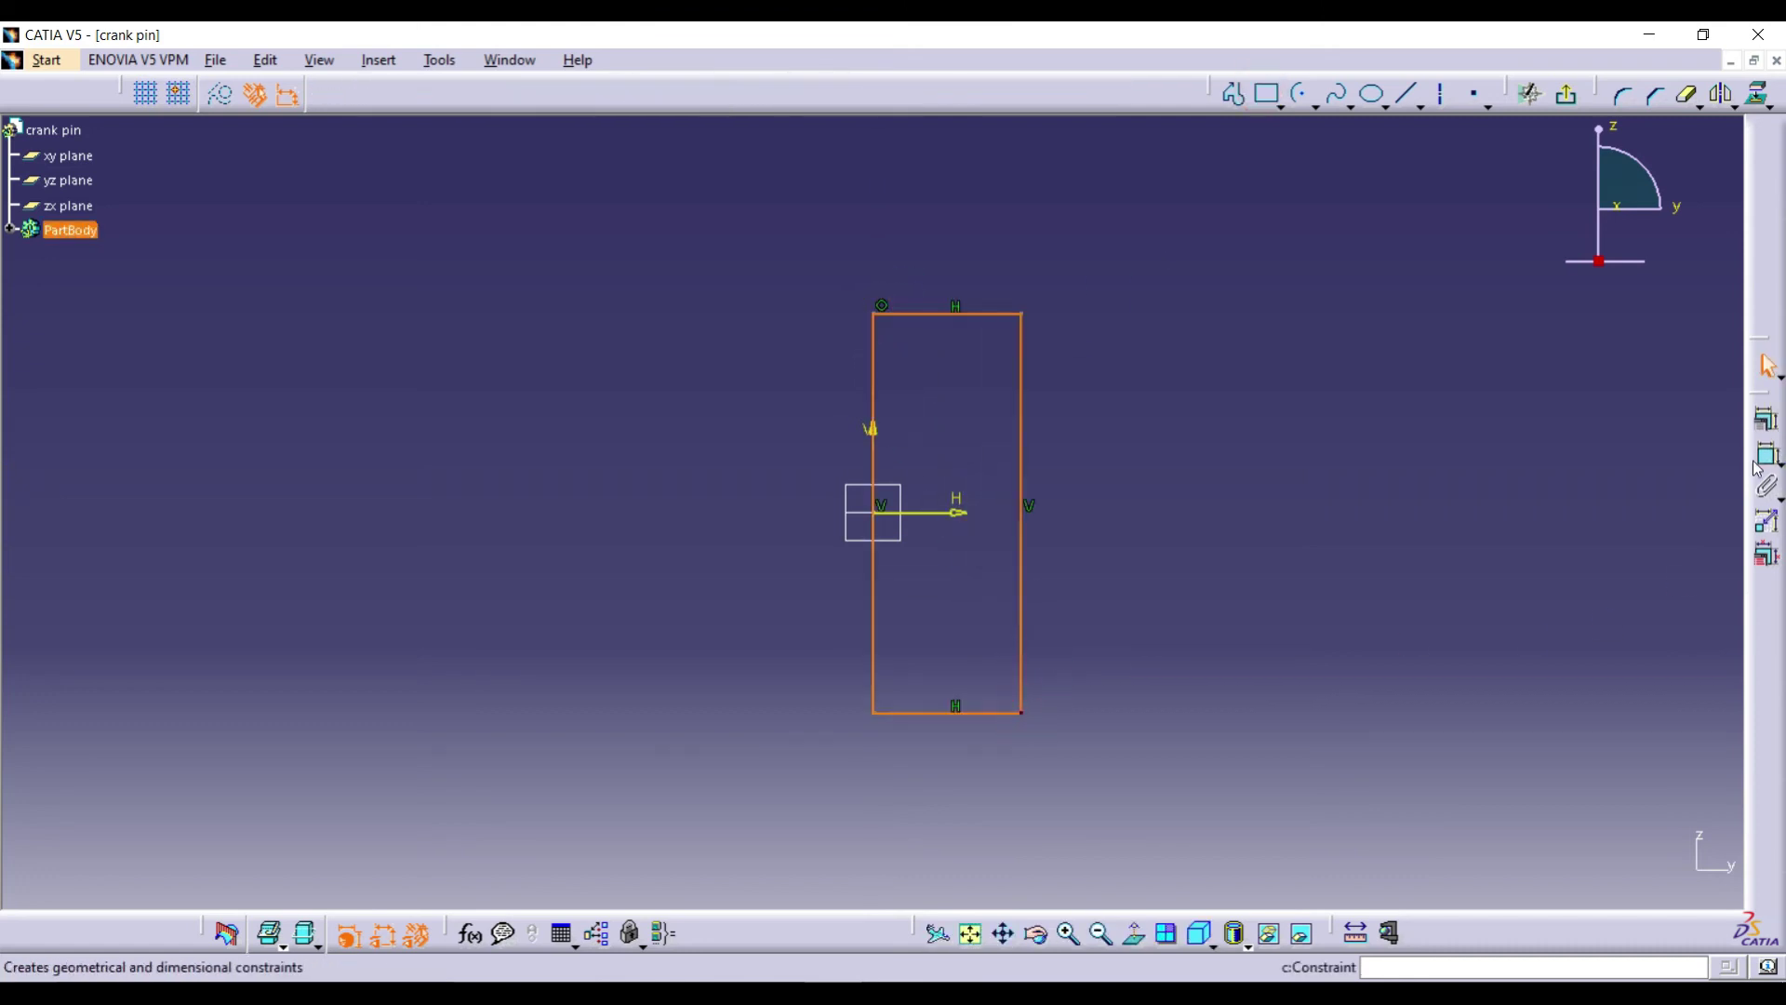
pyautogui.click(977, 304)
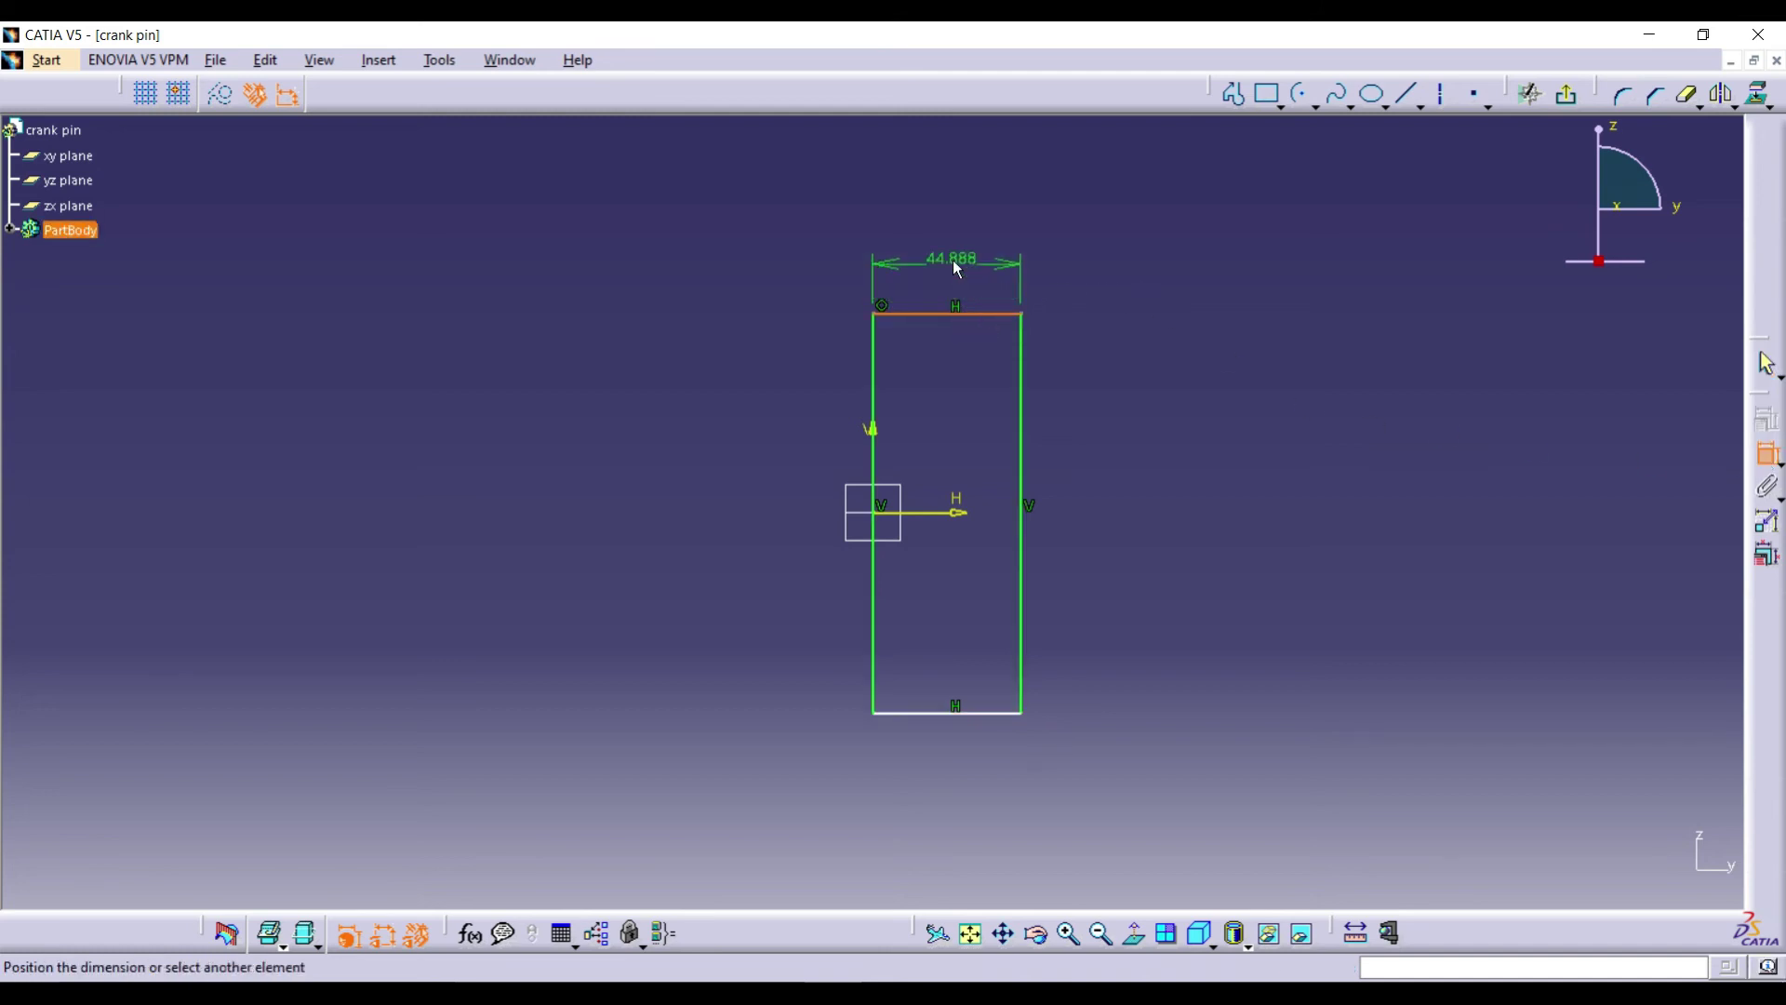
pyautogui.click(956, 268)
pyautogui.doubleClick(955, 269)
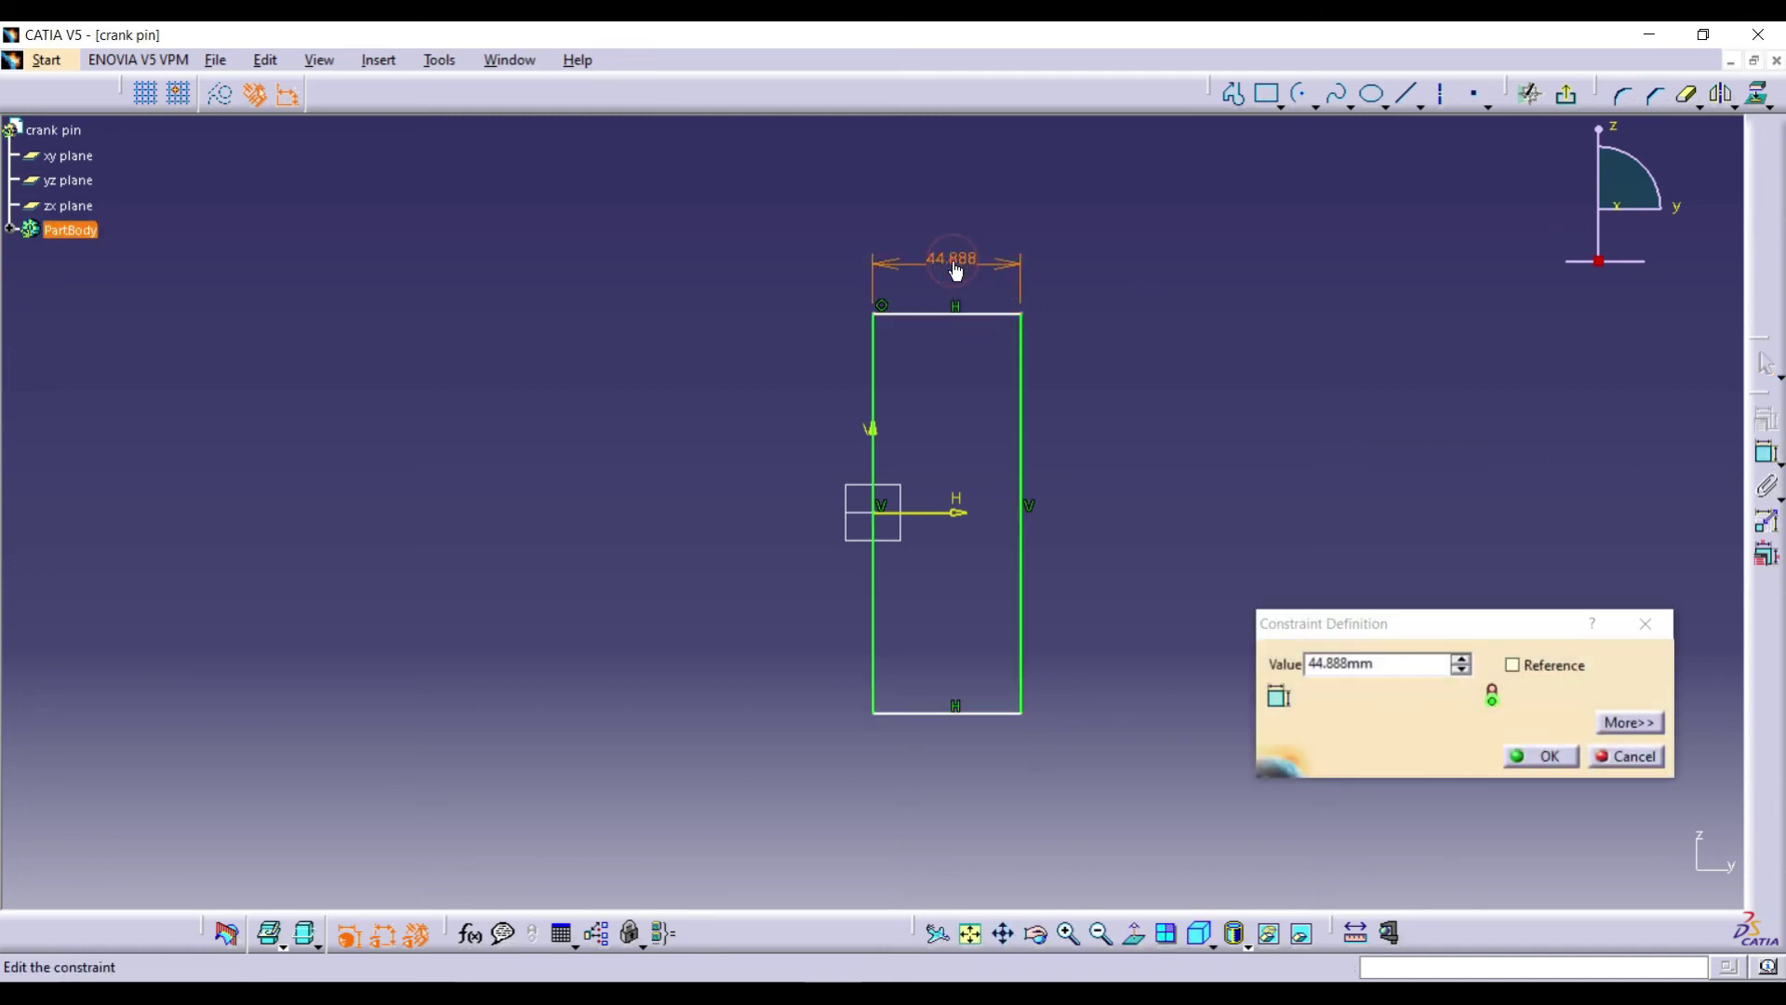
pyautogui.click(1437, 666)
pyautogui.write('3')
pyautogui.click(1539, 755)
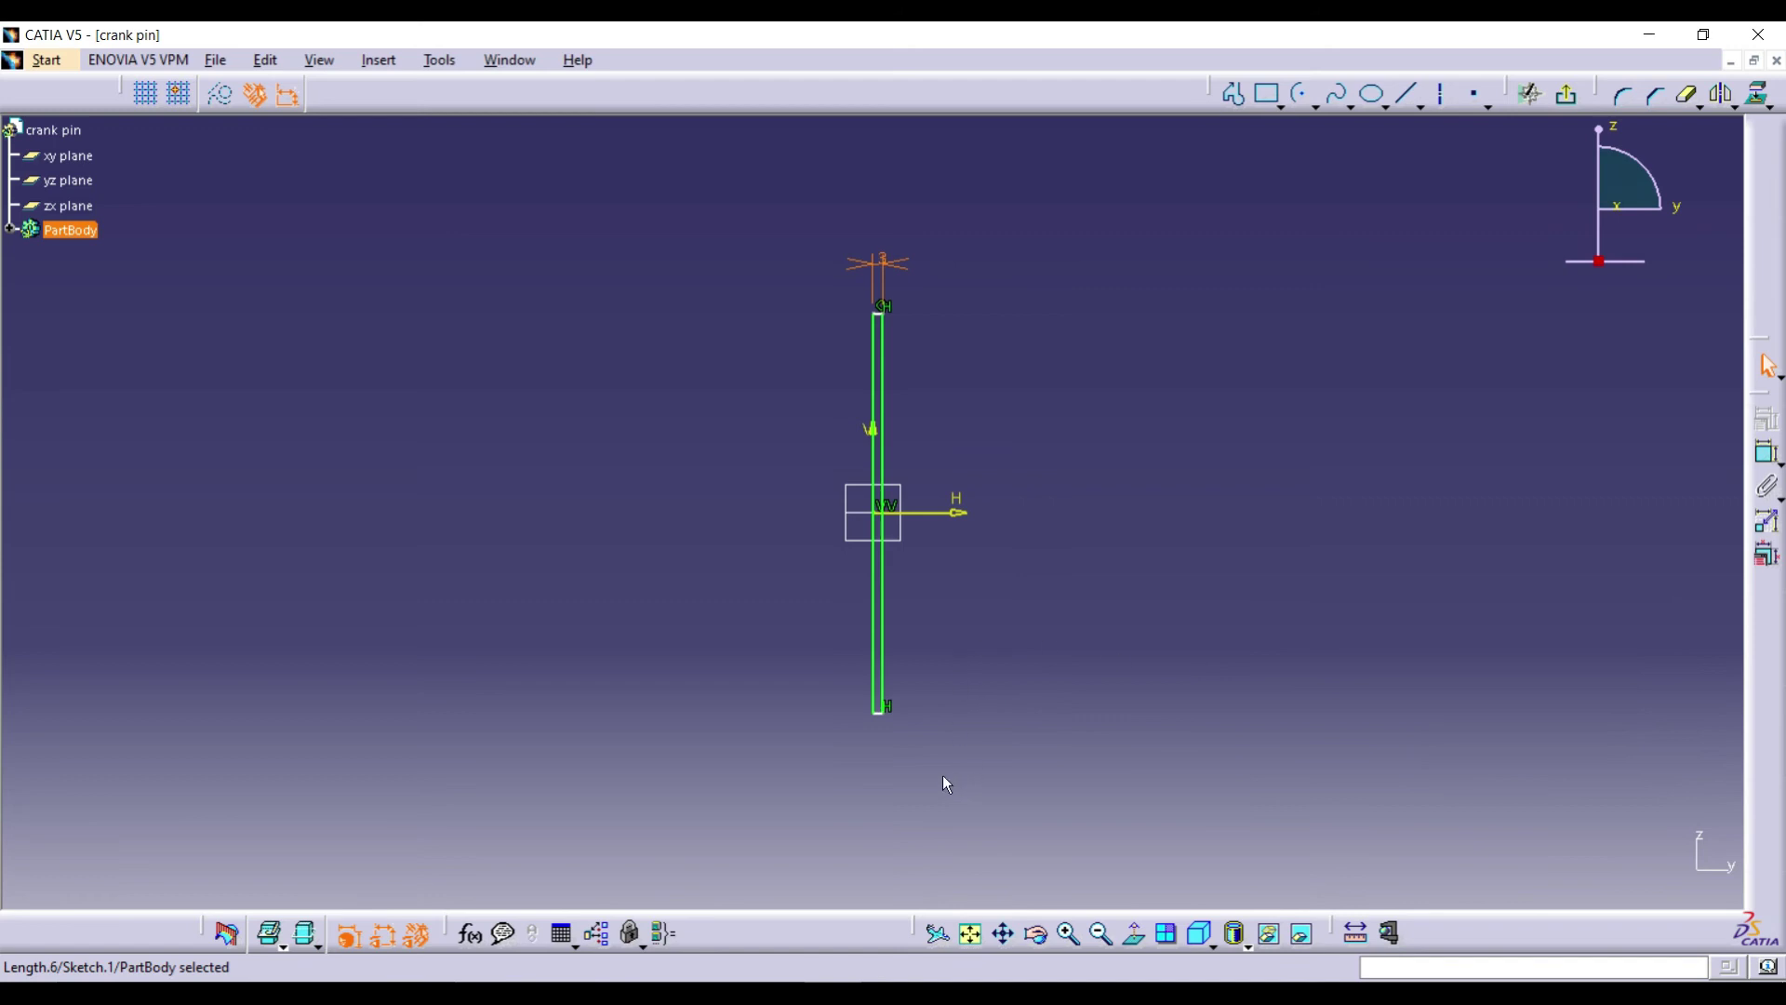
# - Dimension the distance from the horizontal axis to the rectangle's lower edge and set it to 6.5 mm
pyautogui.click(958, 512)
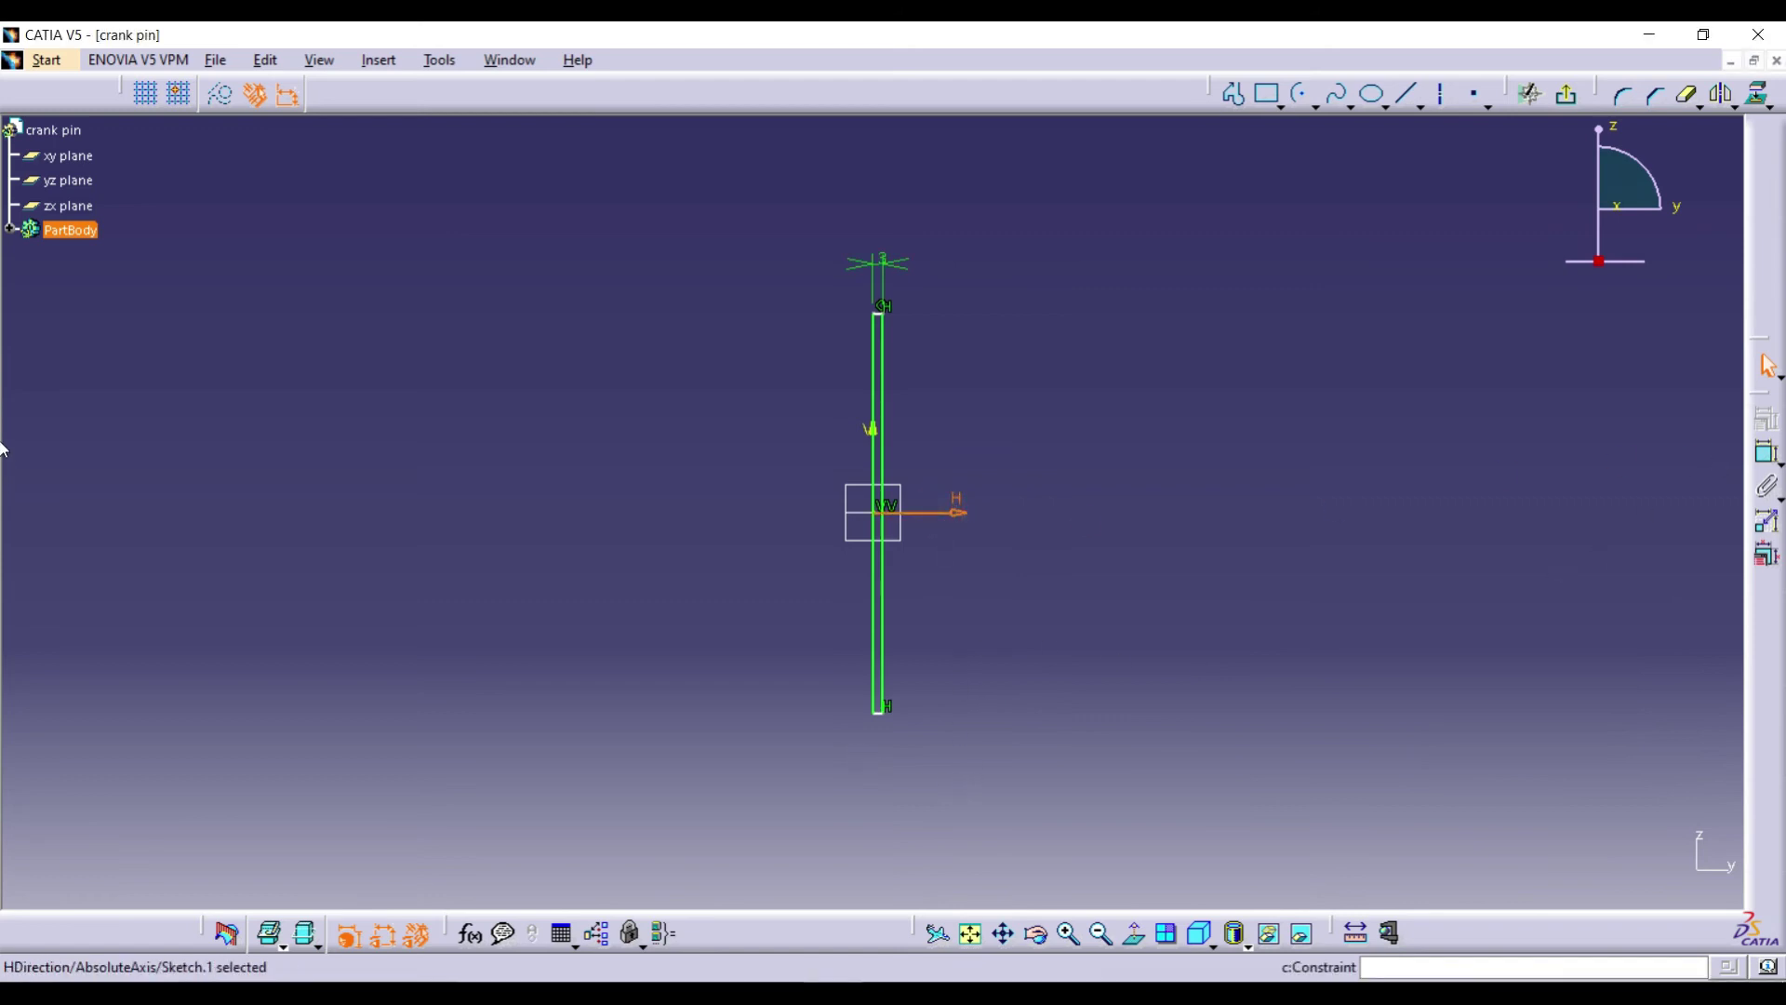
pyautogui.click(896, 719)
pyautogui.click(1143, 635)
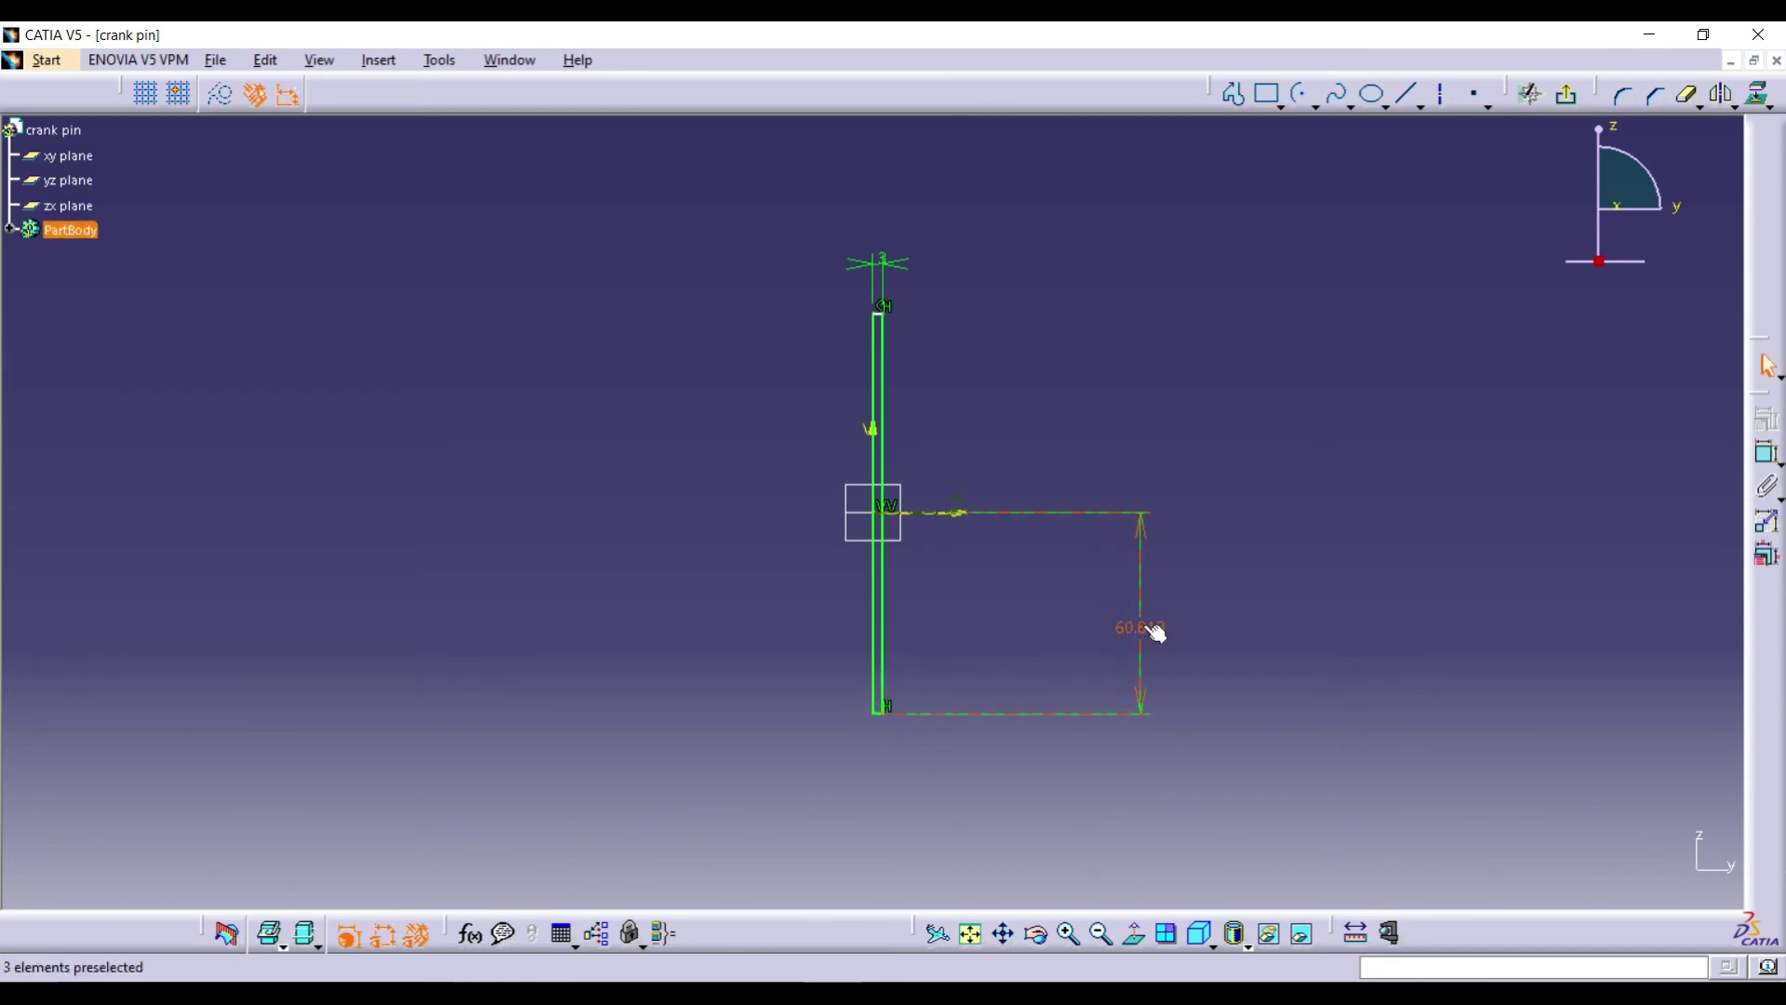
pyautogui.doubleClick(1152, 633)
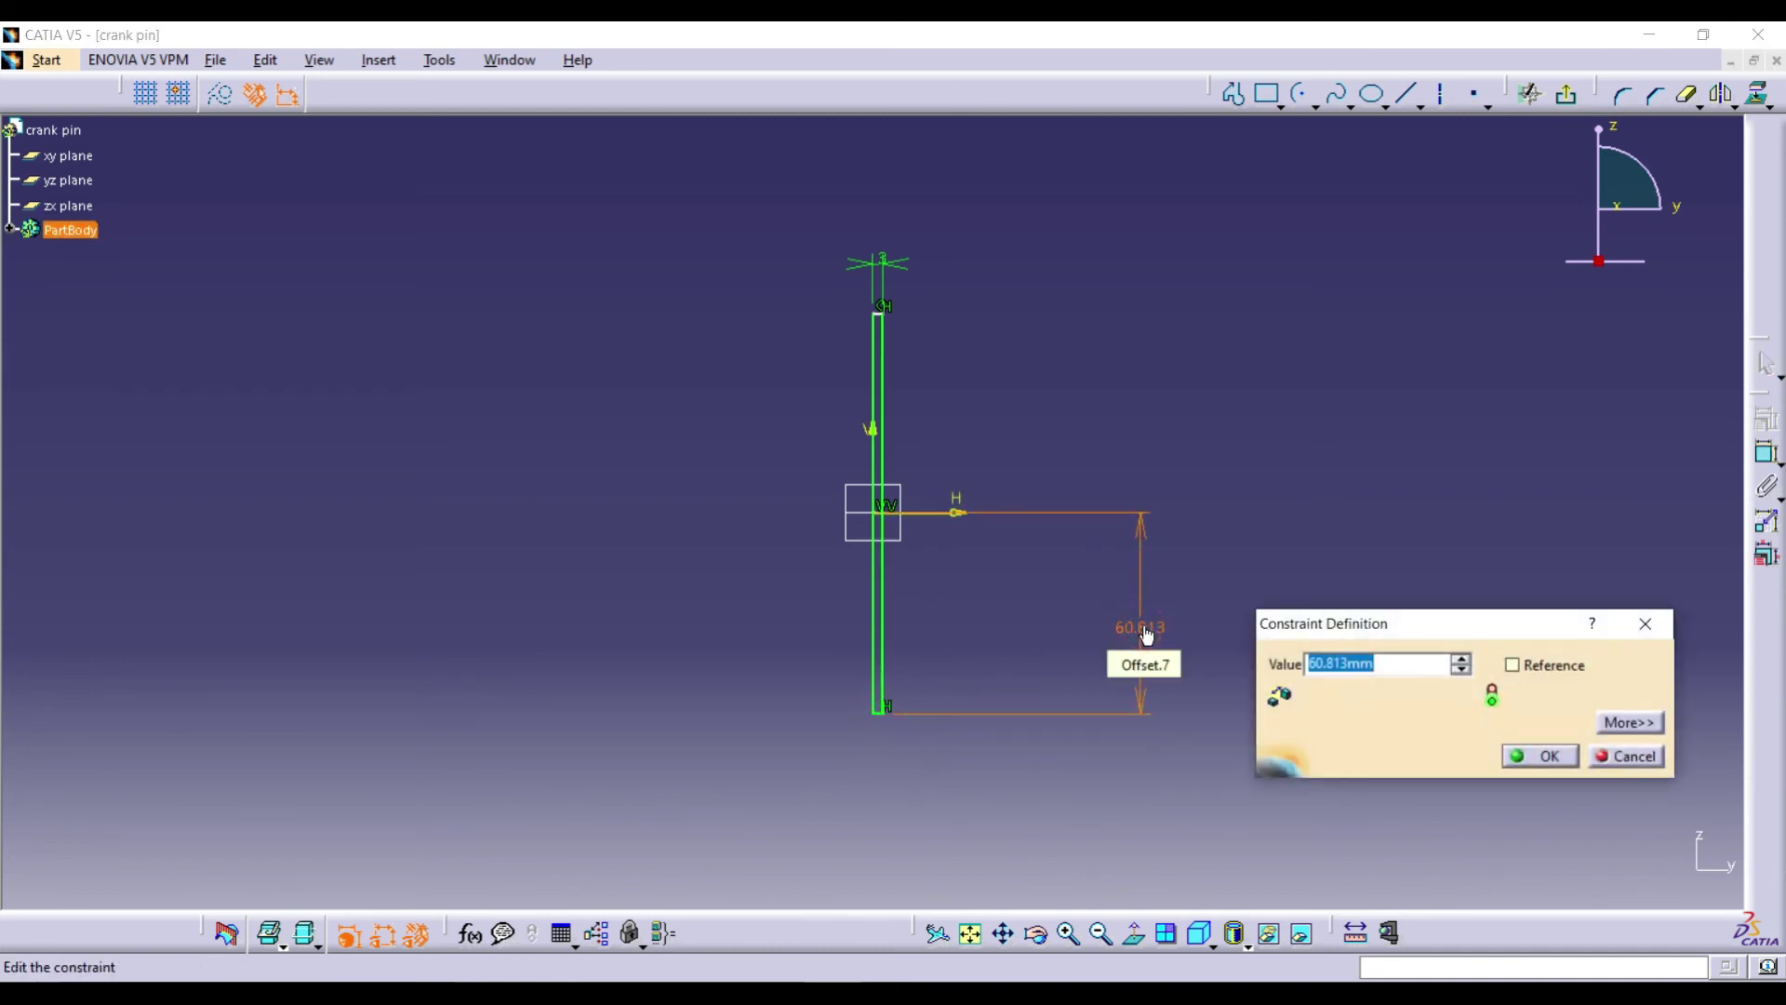
pyautogui.write('6.5')
pyautogui.click(1546, 752)
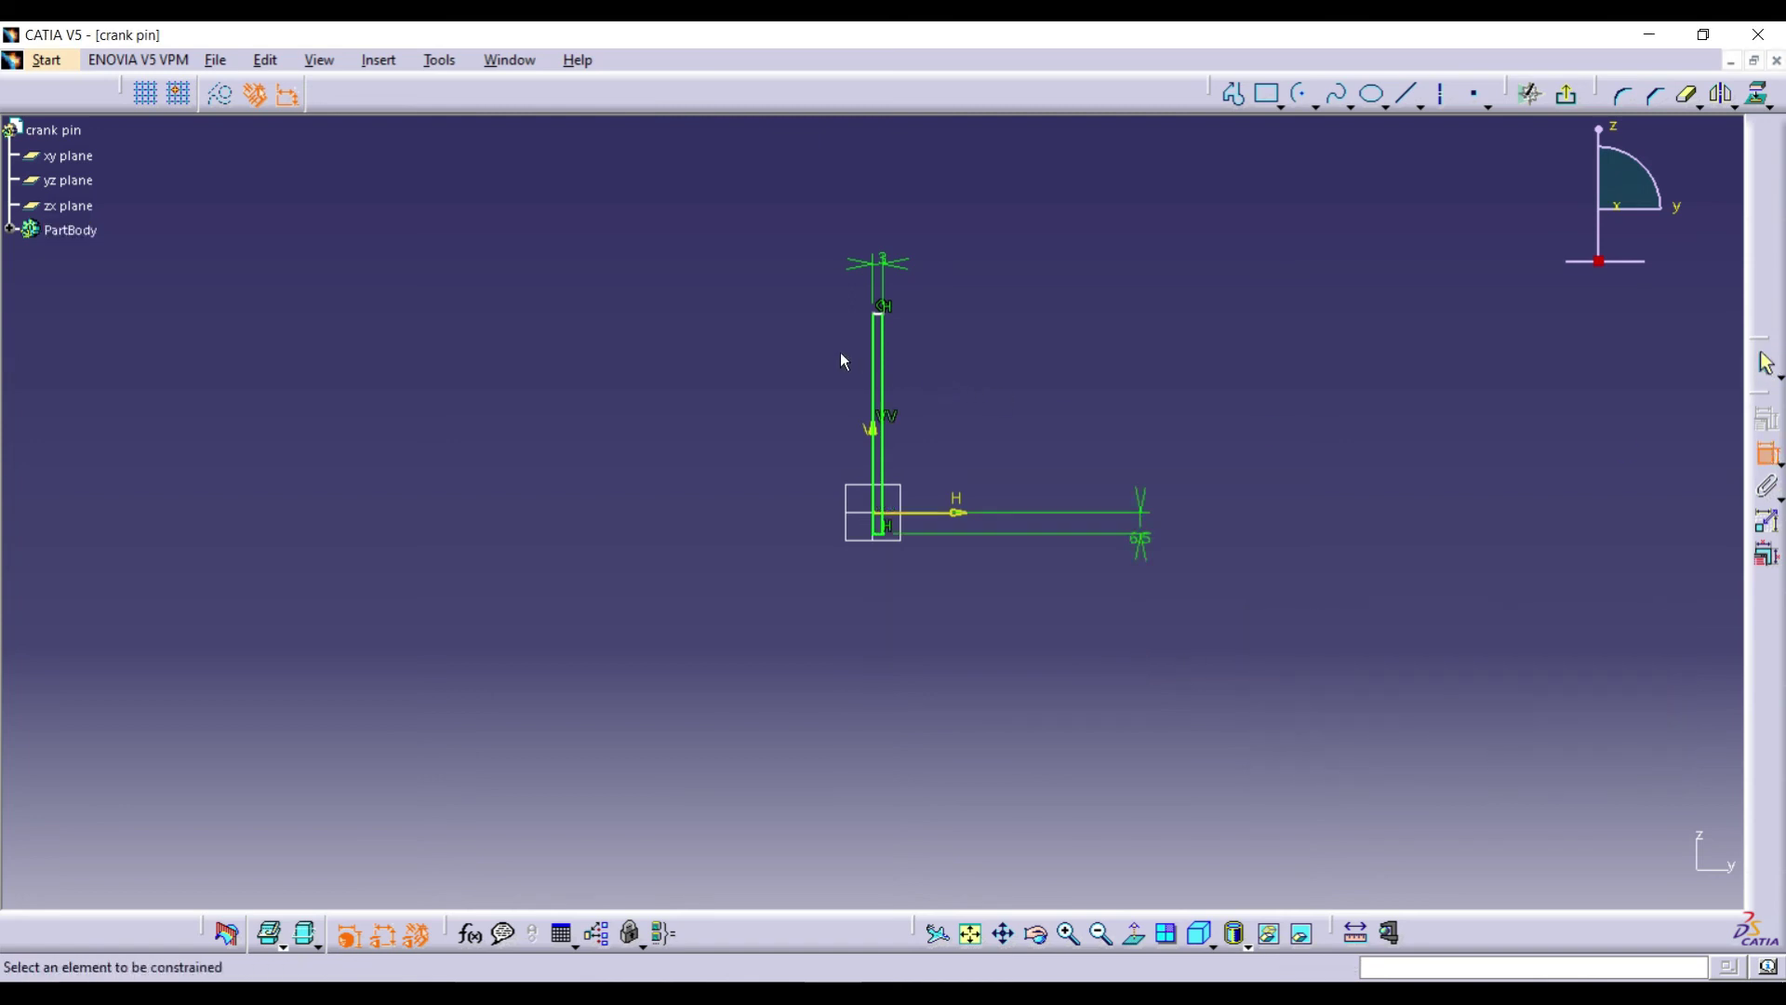
# - Dimension the rectangle's long vertical side and set its length to 13 mm
pyautogui.click(880, 357)
pyautogui.click(1190, 418)
pyautogui.doubleClick(1189, 418)
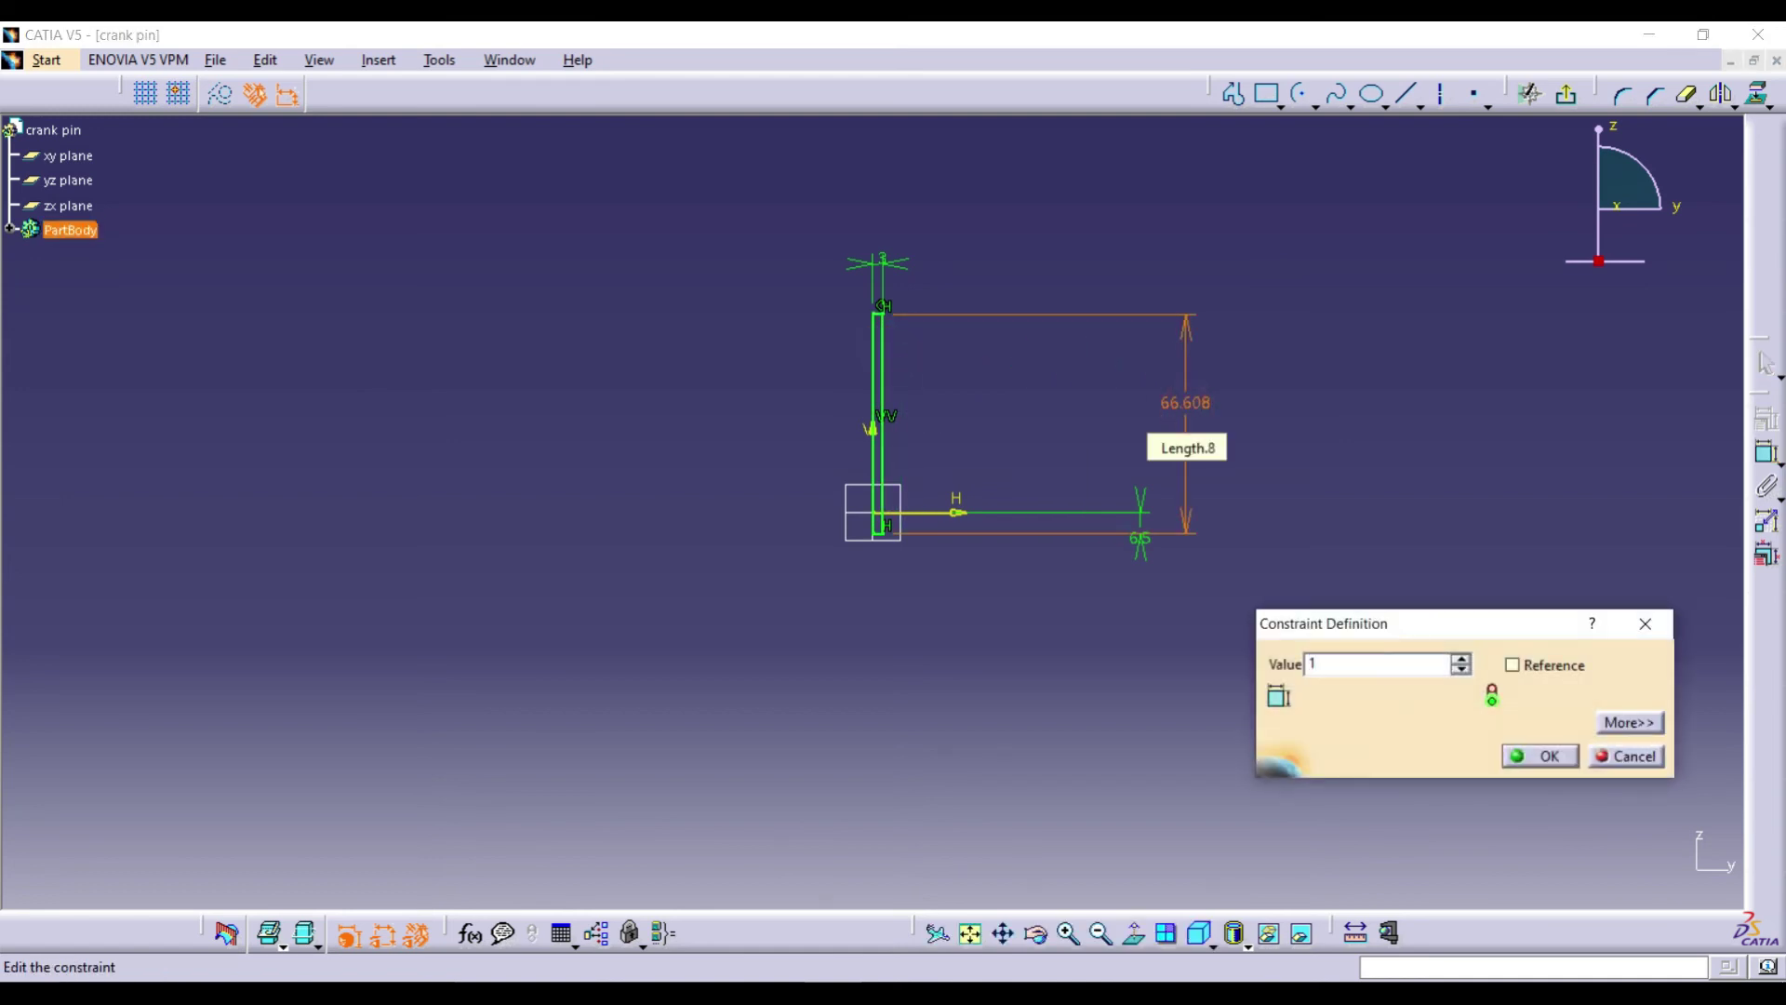
pyautogui.write('13')
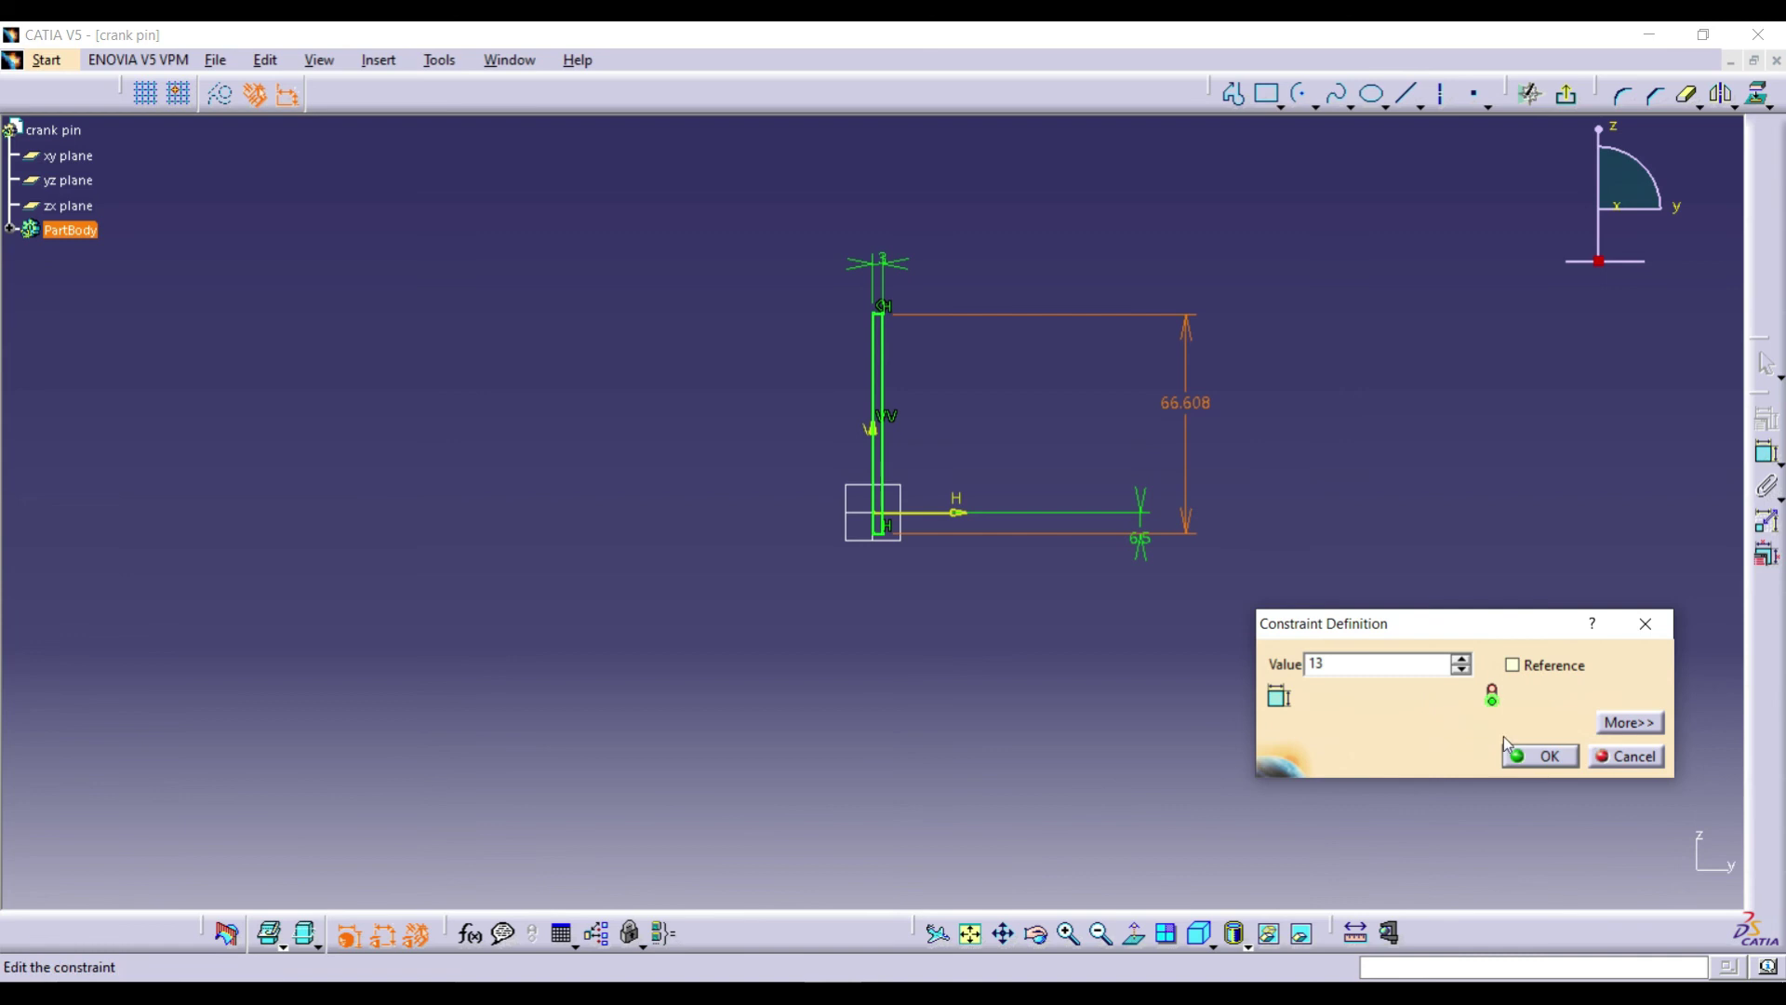
pyautogui.click(1544, 755)
# - Exit the sketch and revolve the rectangle 360° about its inner vertical side as a solid shaft
pyautogui.click(1069, 933)
pyautogui.click(1068, 933)
pyautogui.click(1069, 933)
pyautogui.click(1069, 933)
pyautogui.click(1563, 96)
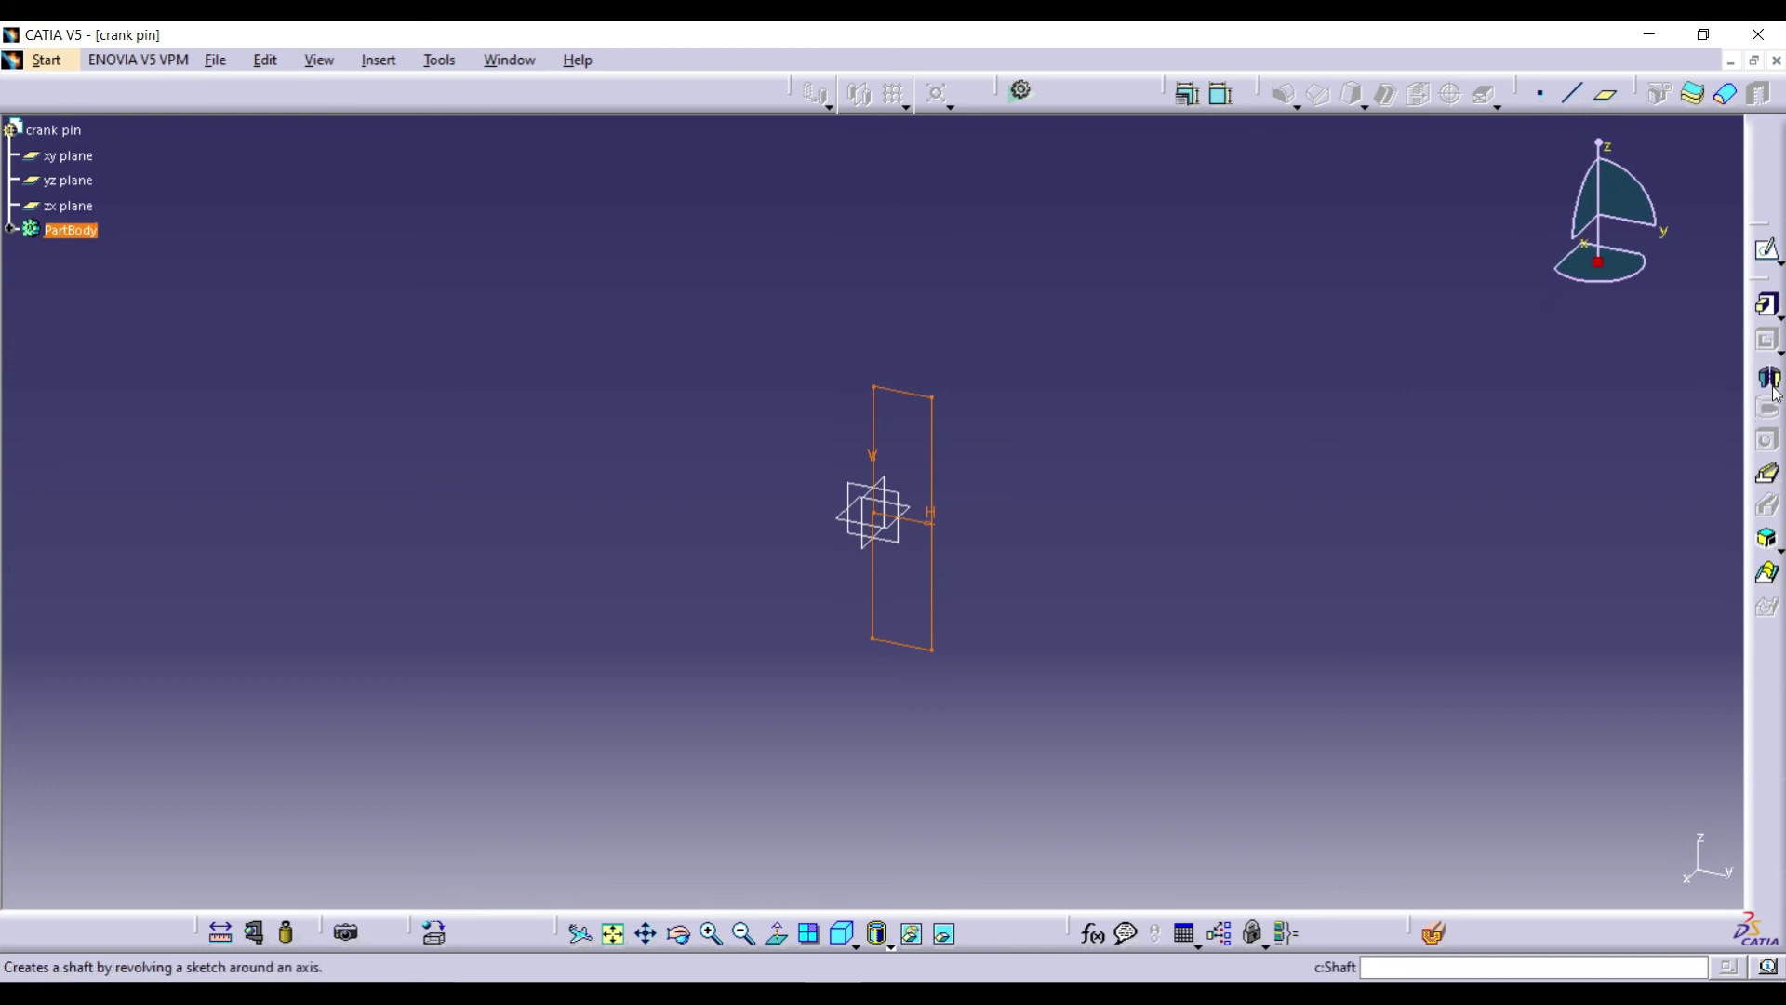
pyautogui.click(1766, 375)
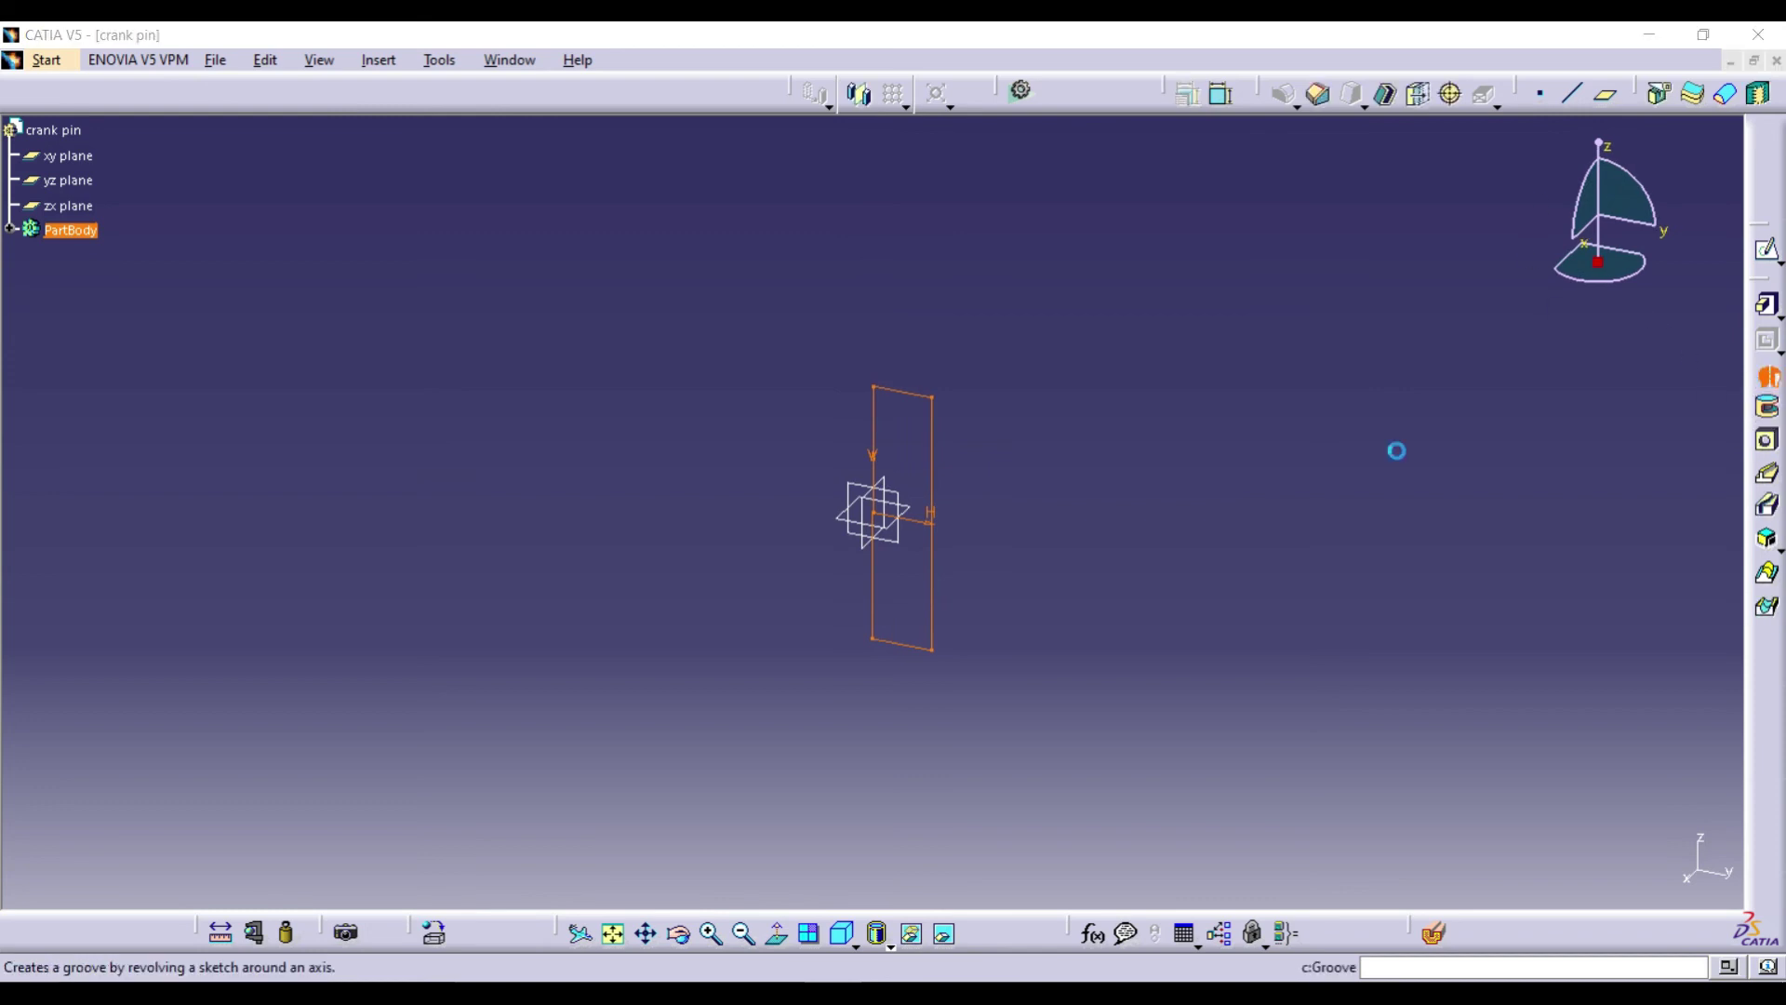
pyautogui.click(873, 493)
pyautogui.click(247, 500)
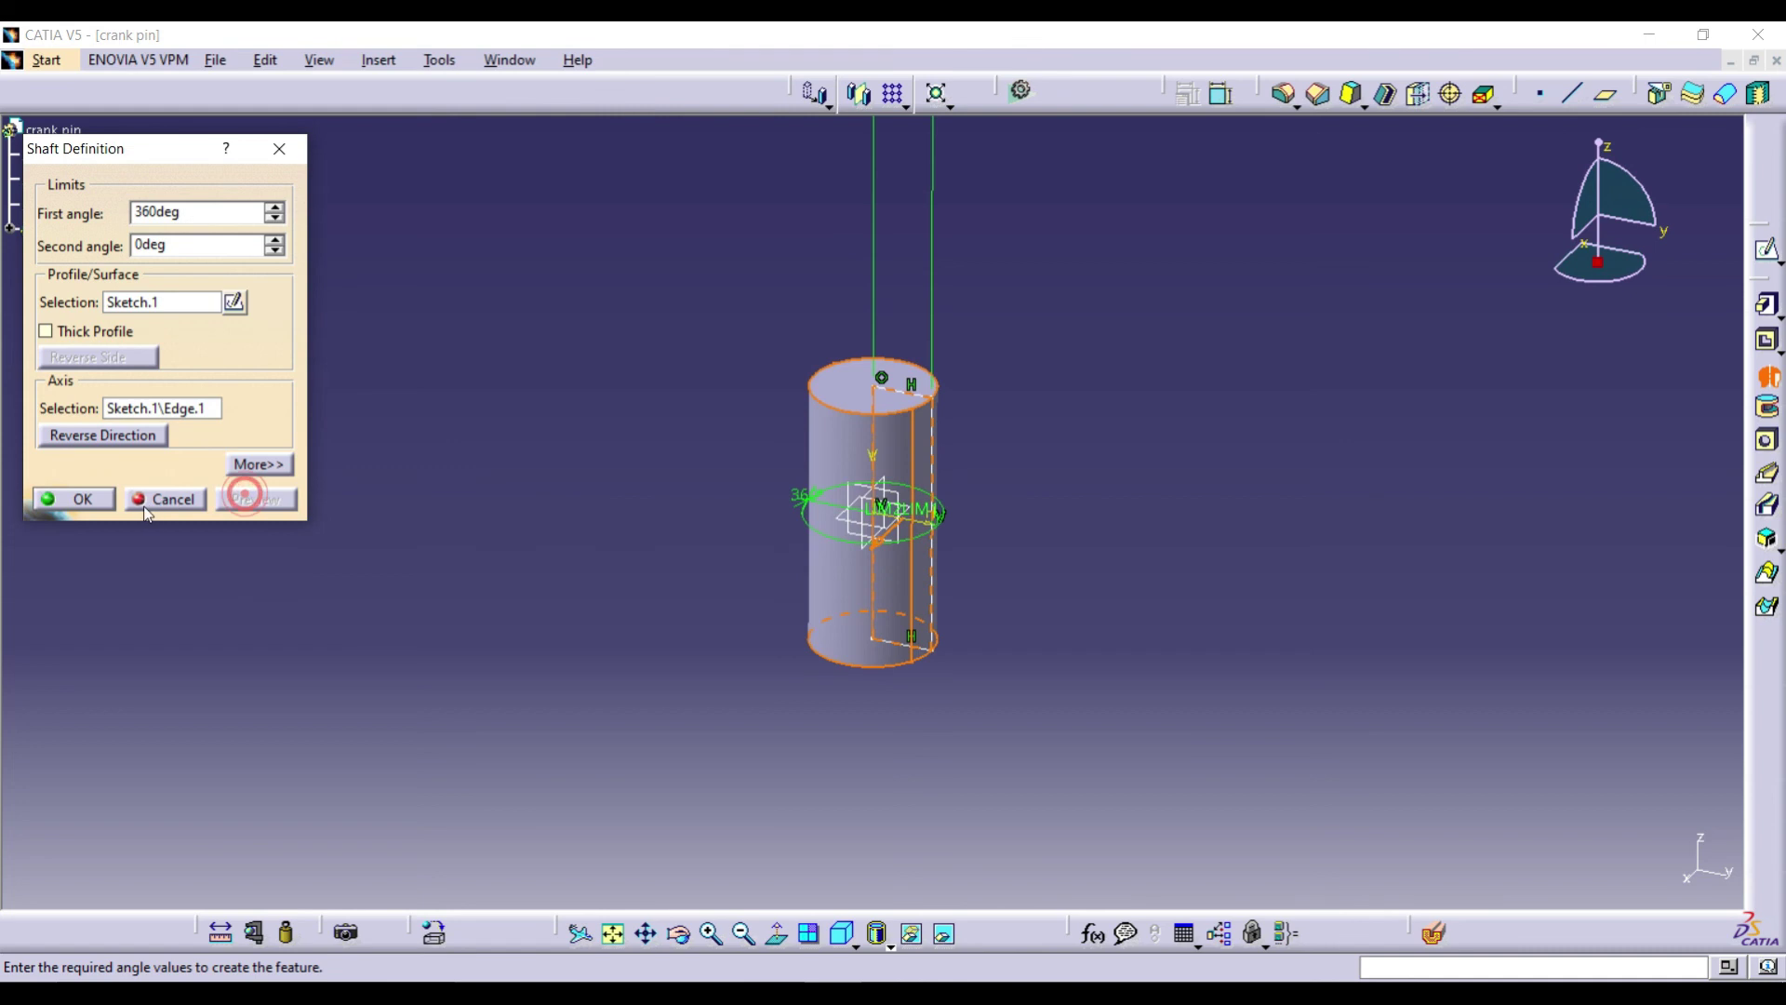
pyautogui.click(84, 503)
pyautogui.click(1340, 323)
# - Apply a 0.5 mm edge fillet to both circular end faces of the crank pin and show the whole part in isometric view
pyautogui.click(860, 374)
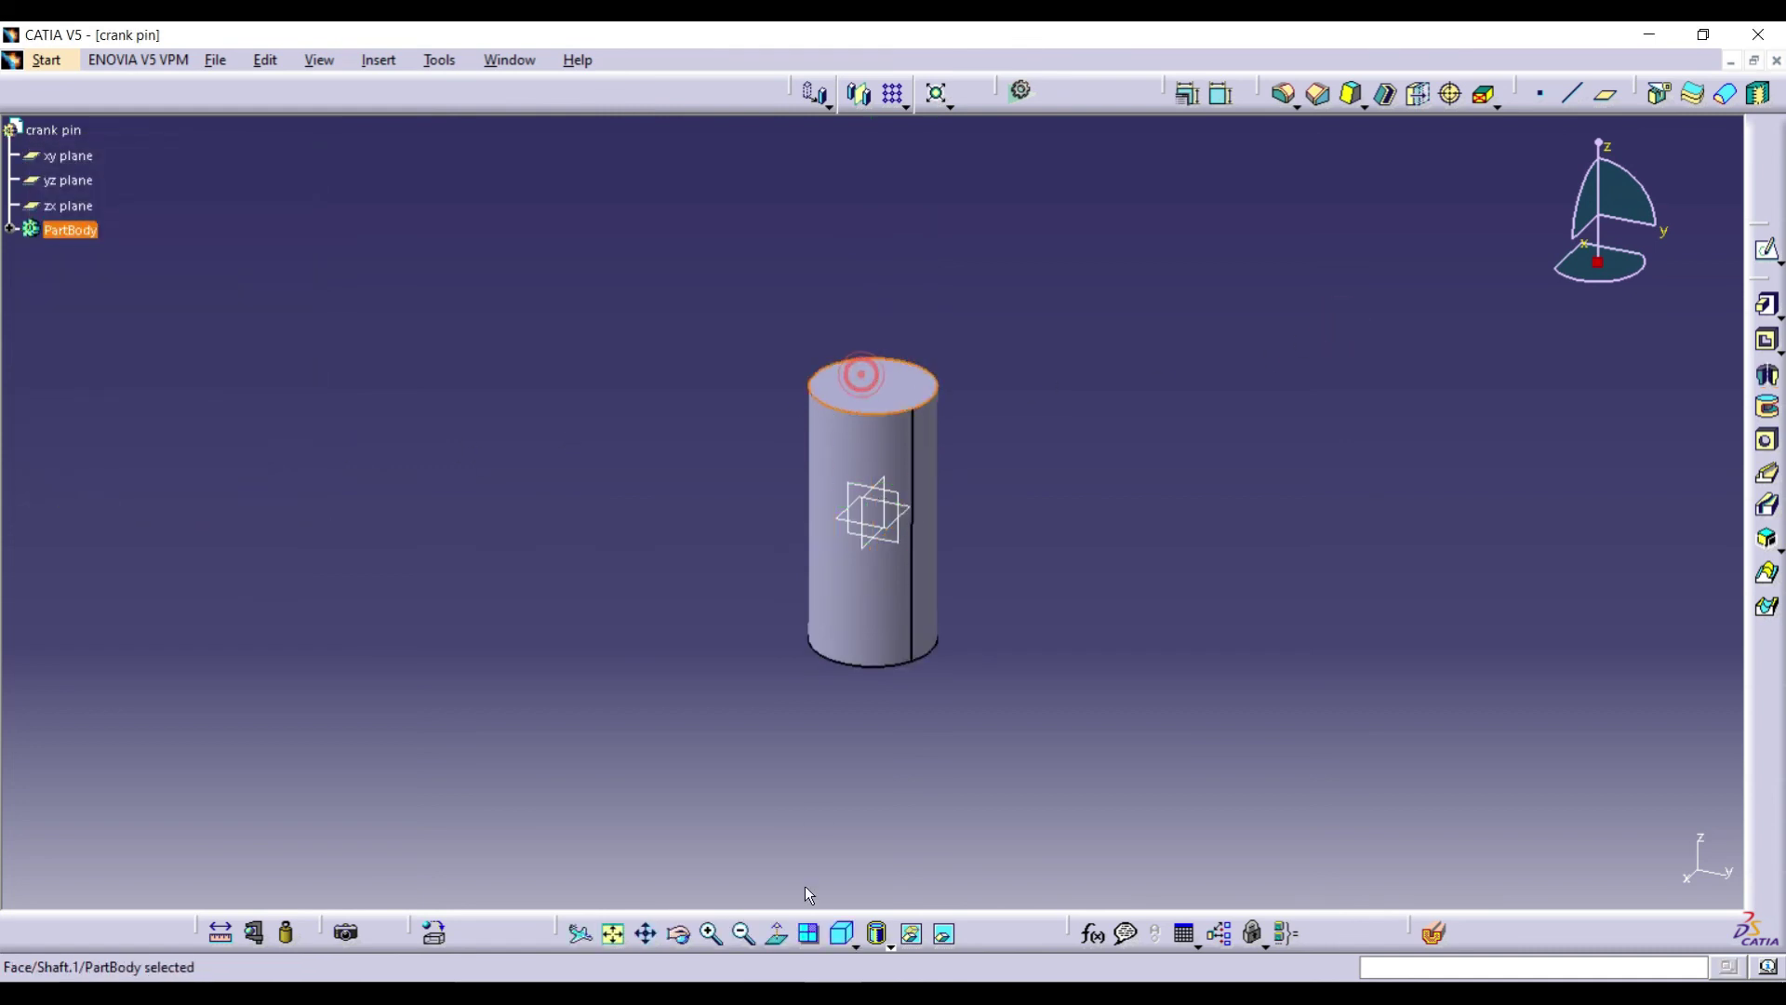
pyautogui.click(680, 934)
pyautogui.moveTo(821, 849); pyautogui.dragTo(988, 432)
pyautogui.keyDown('ctrl'); pyautogui.click(866, 639); pyautogui.keyUp('ctrl')
pyautogui.click(1283, 93)
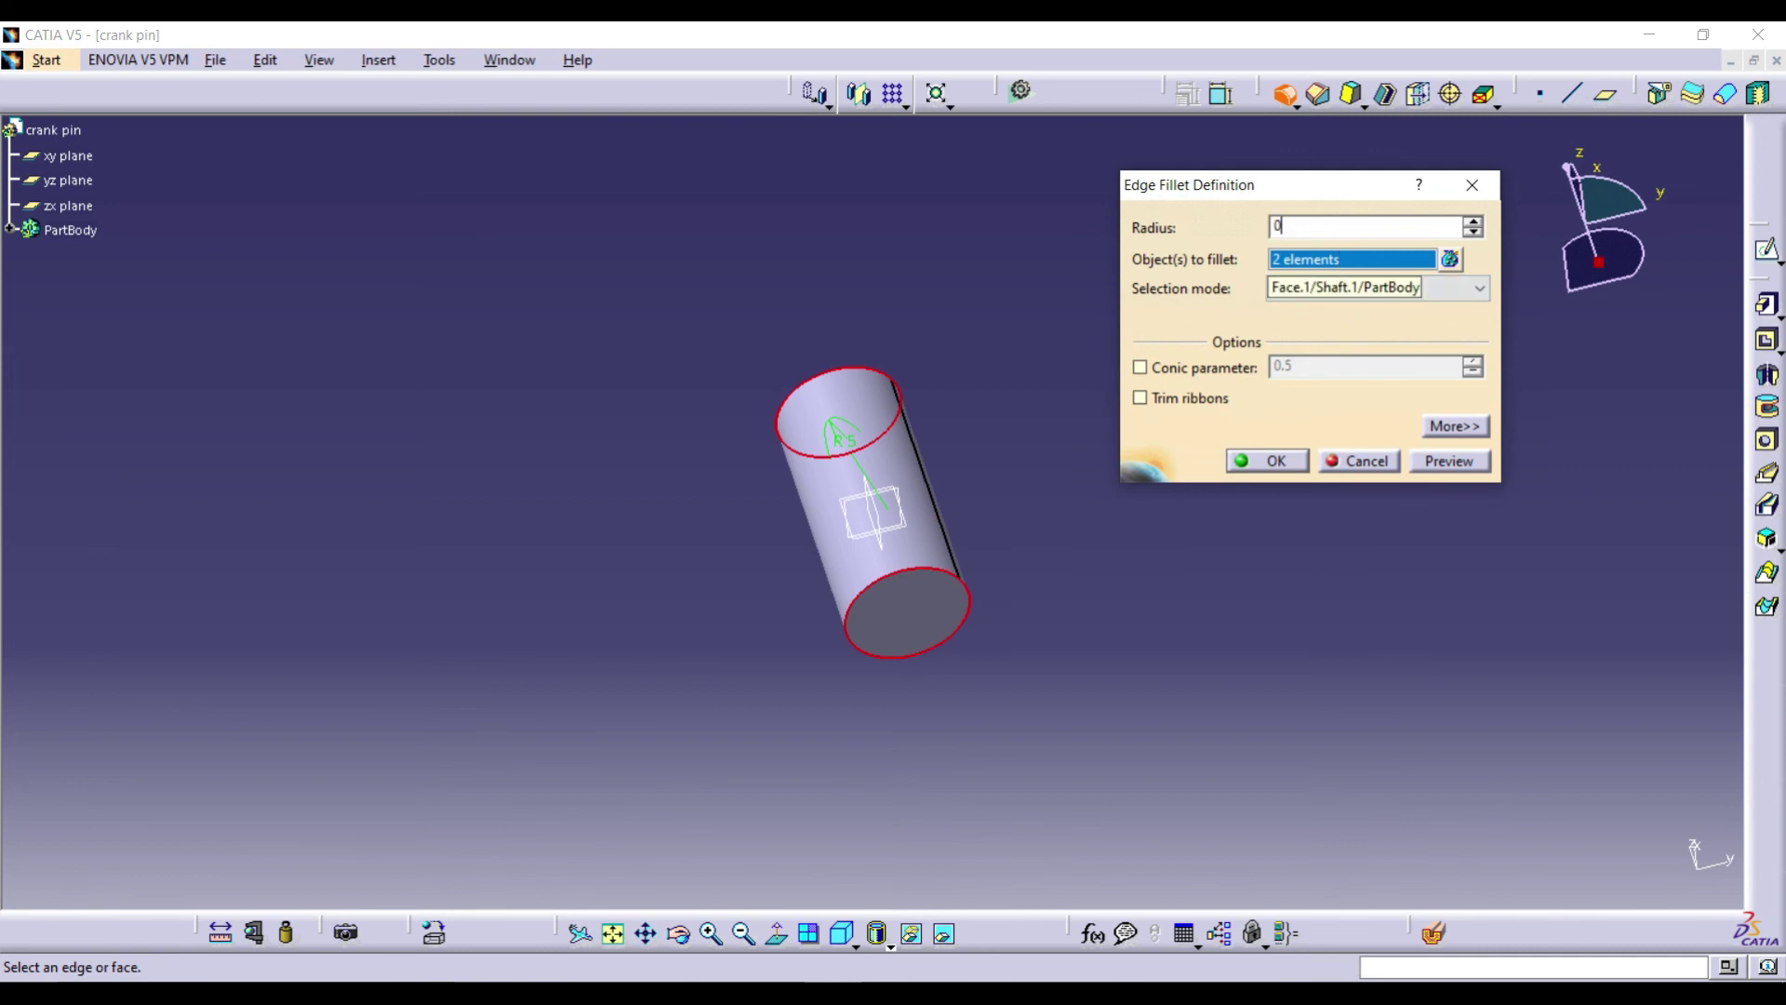
pyautogui.write('0.5mm')
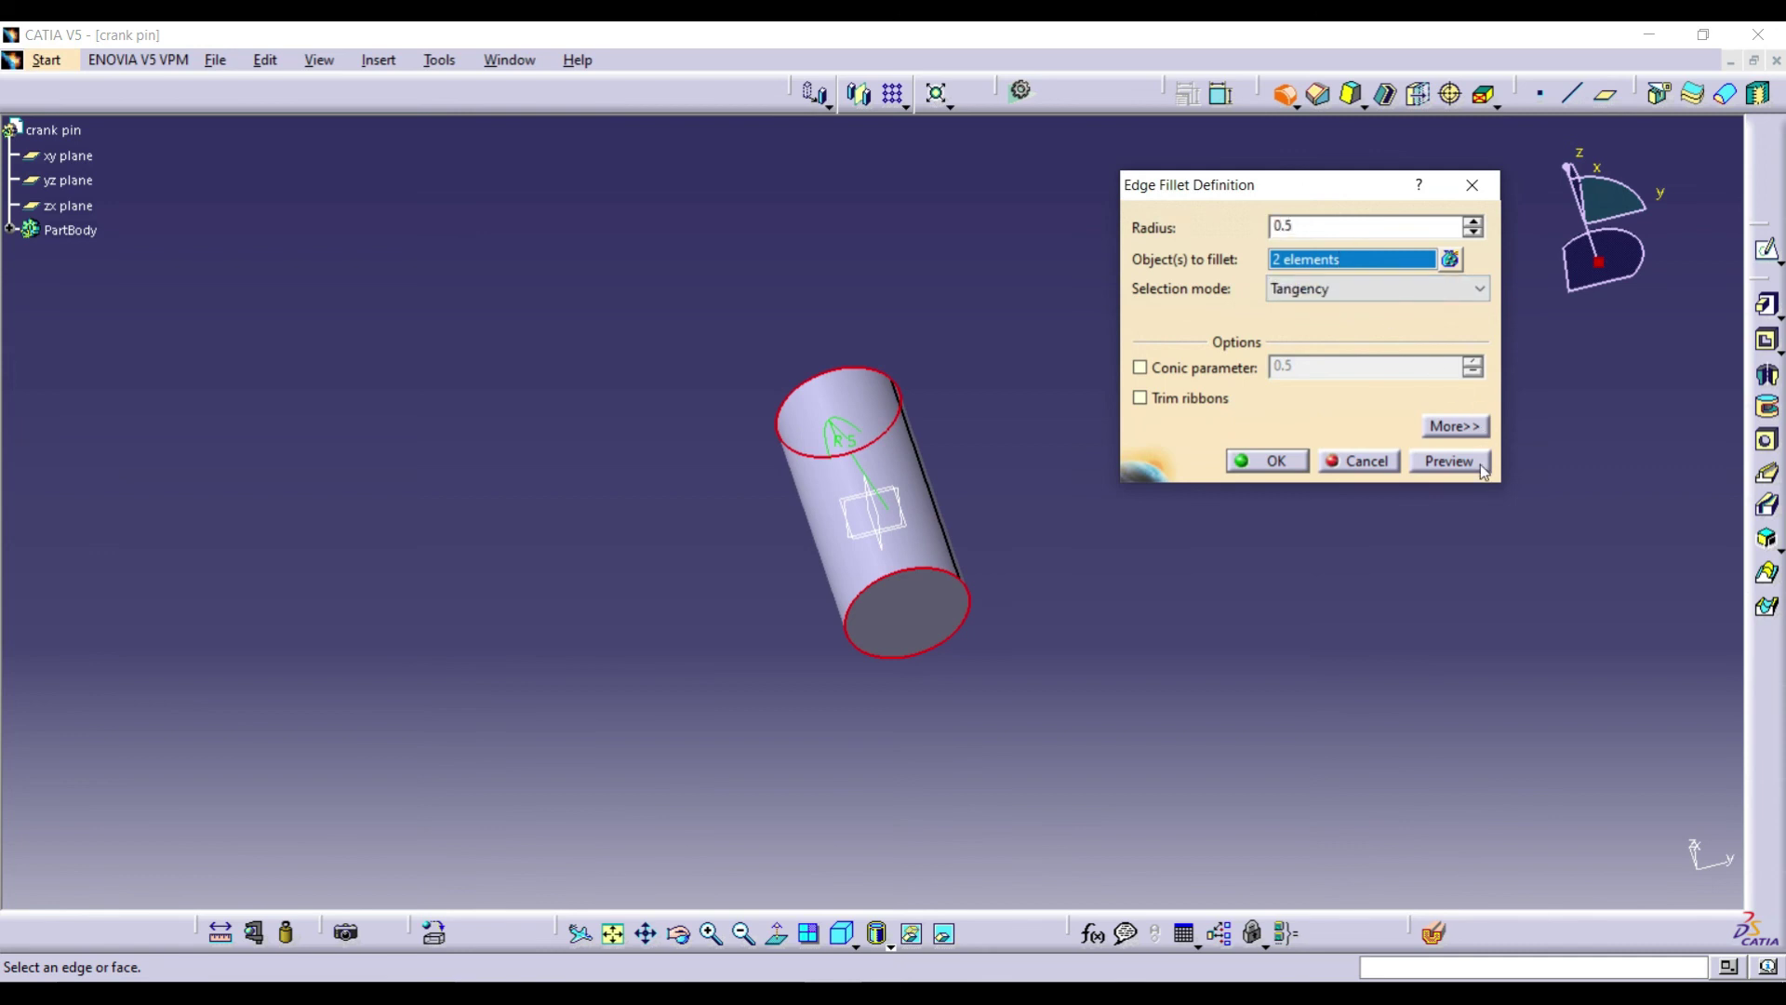
pyautogui.click(1480, 465)
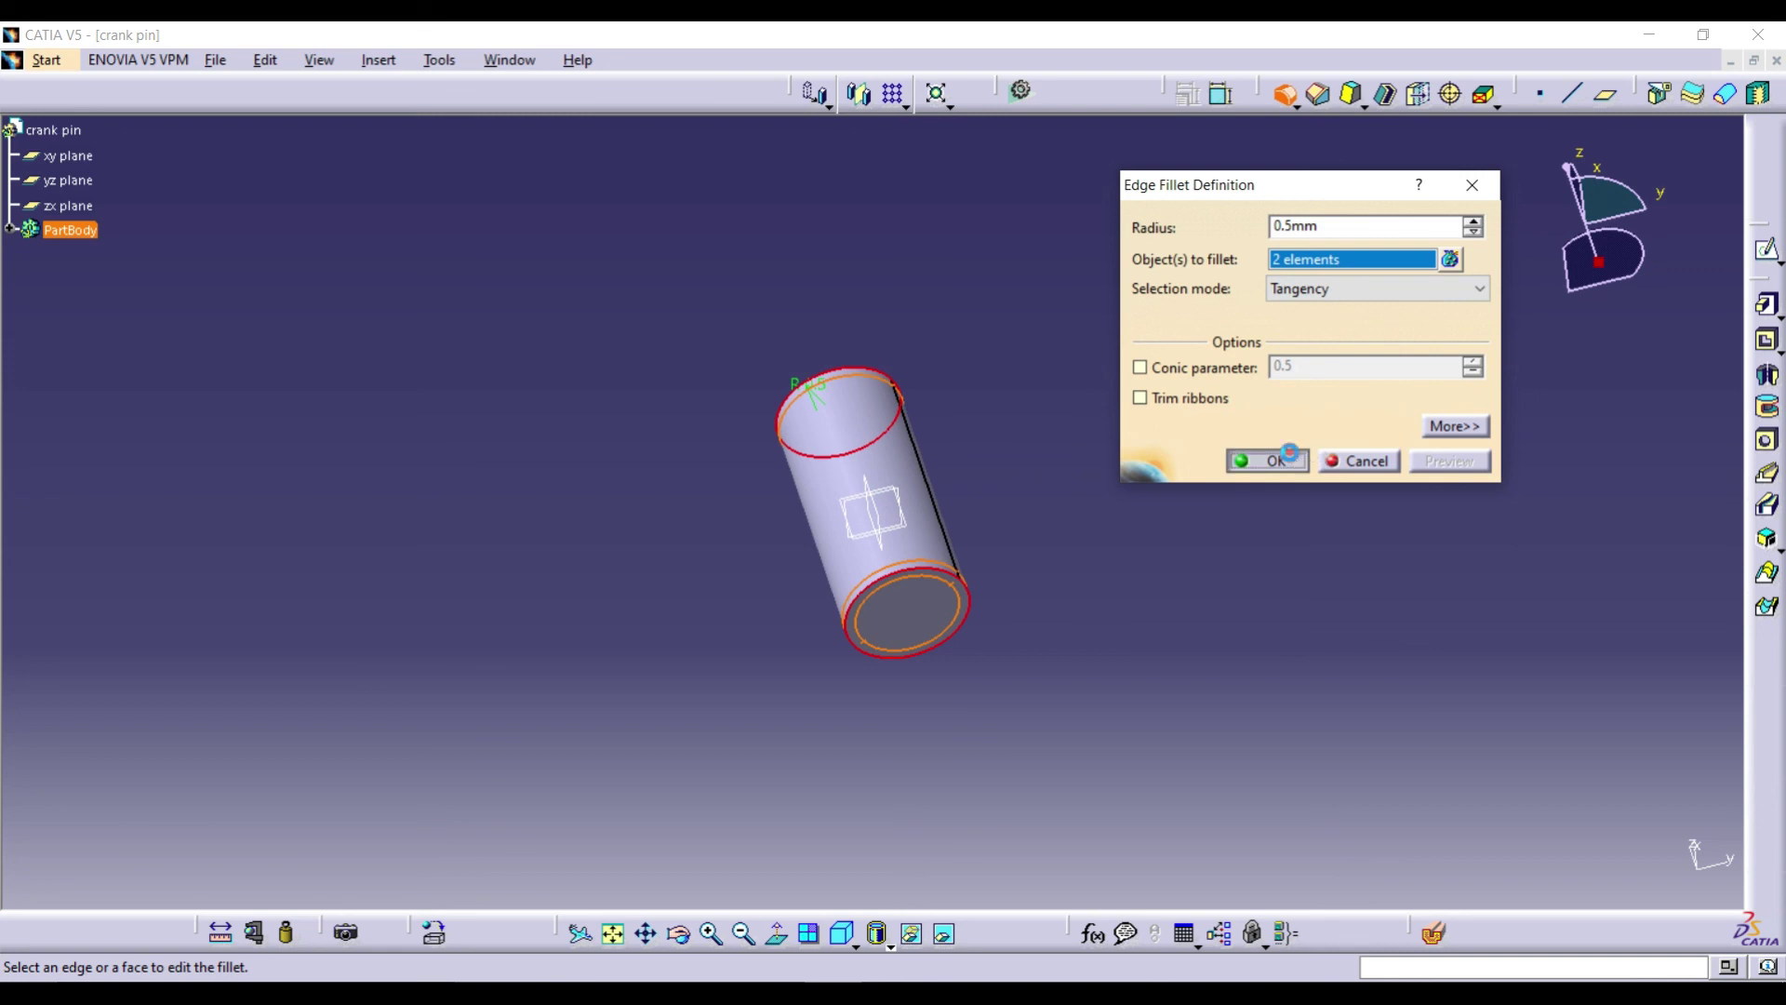
pyautogui.click(1288, 456)
pyautogui.click(1106, 593)
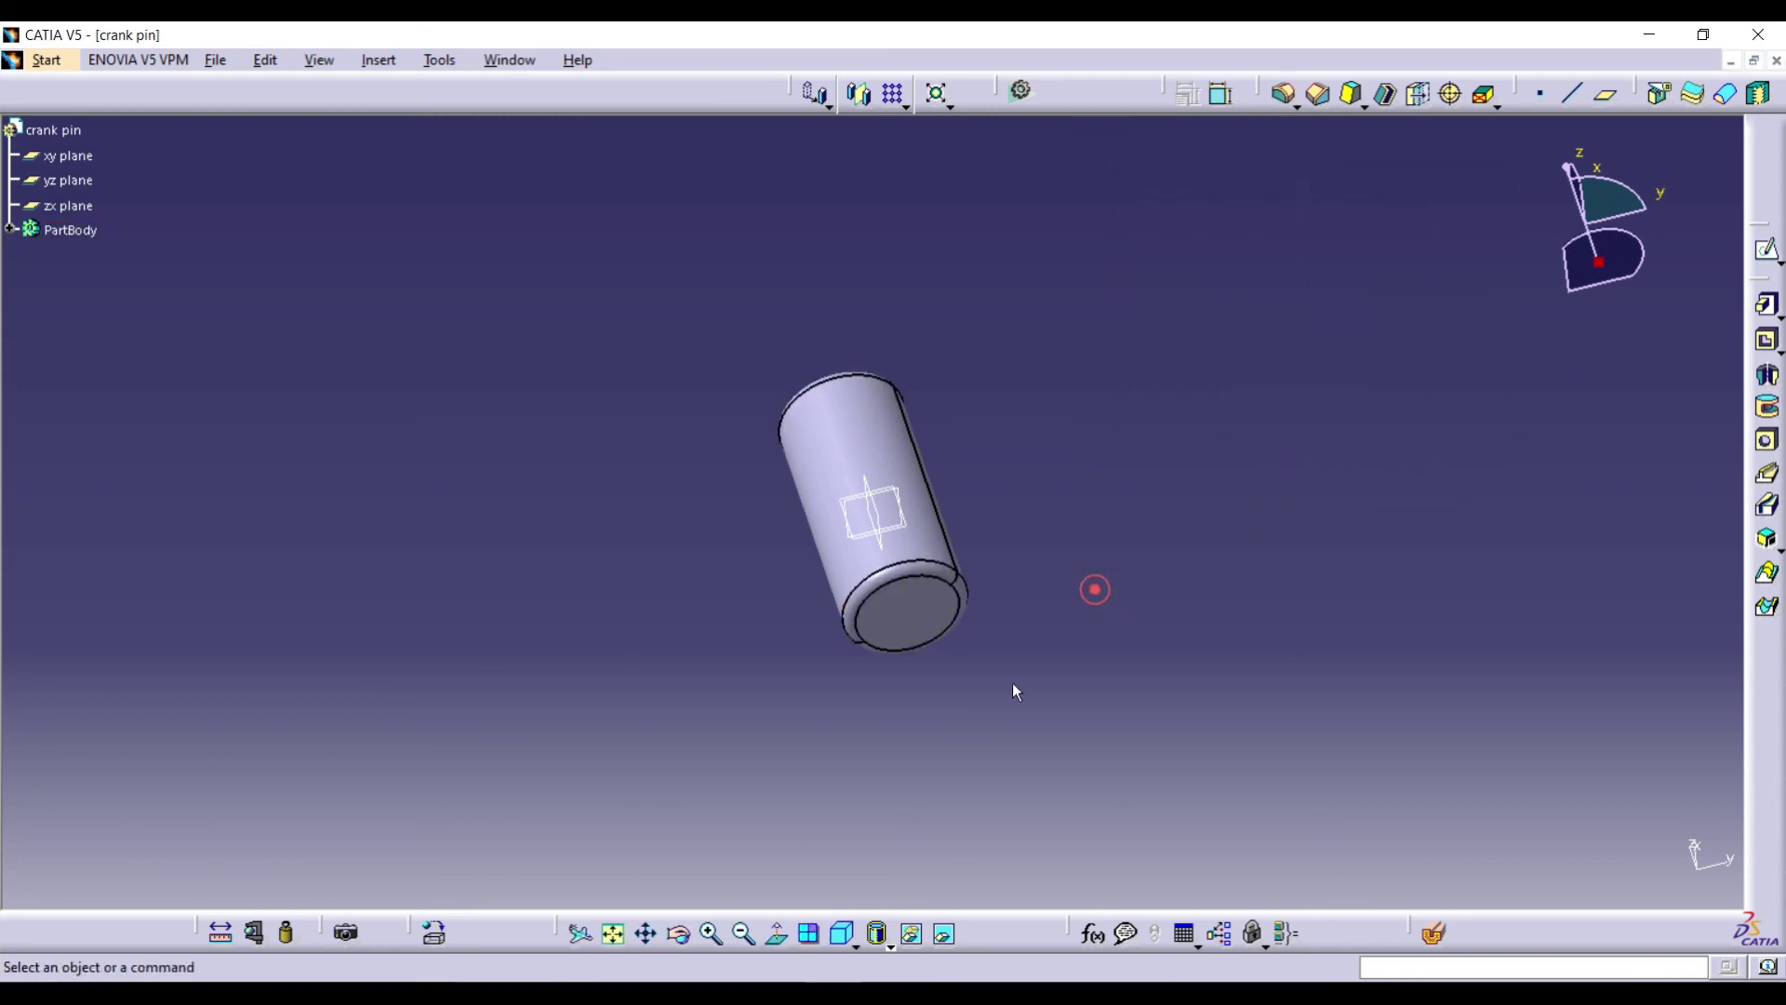
pyautogui.click(843, 935)
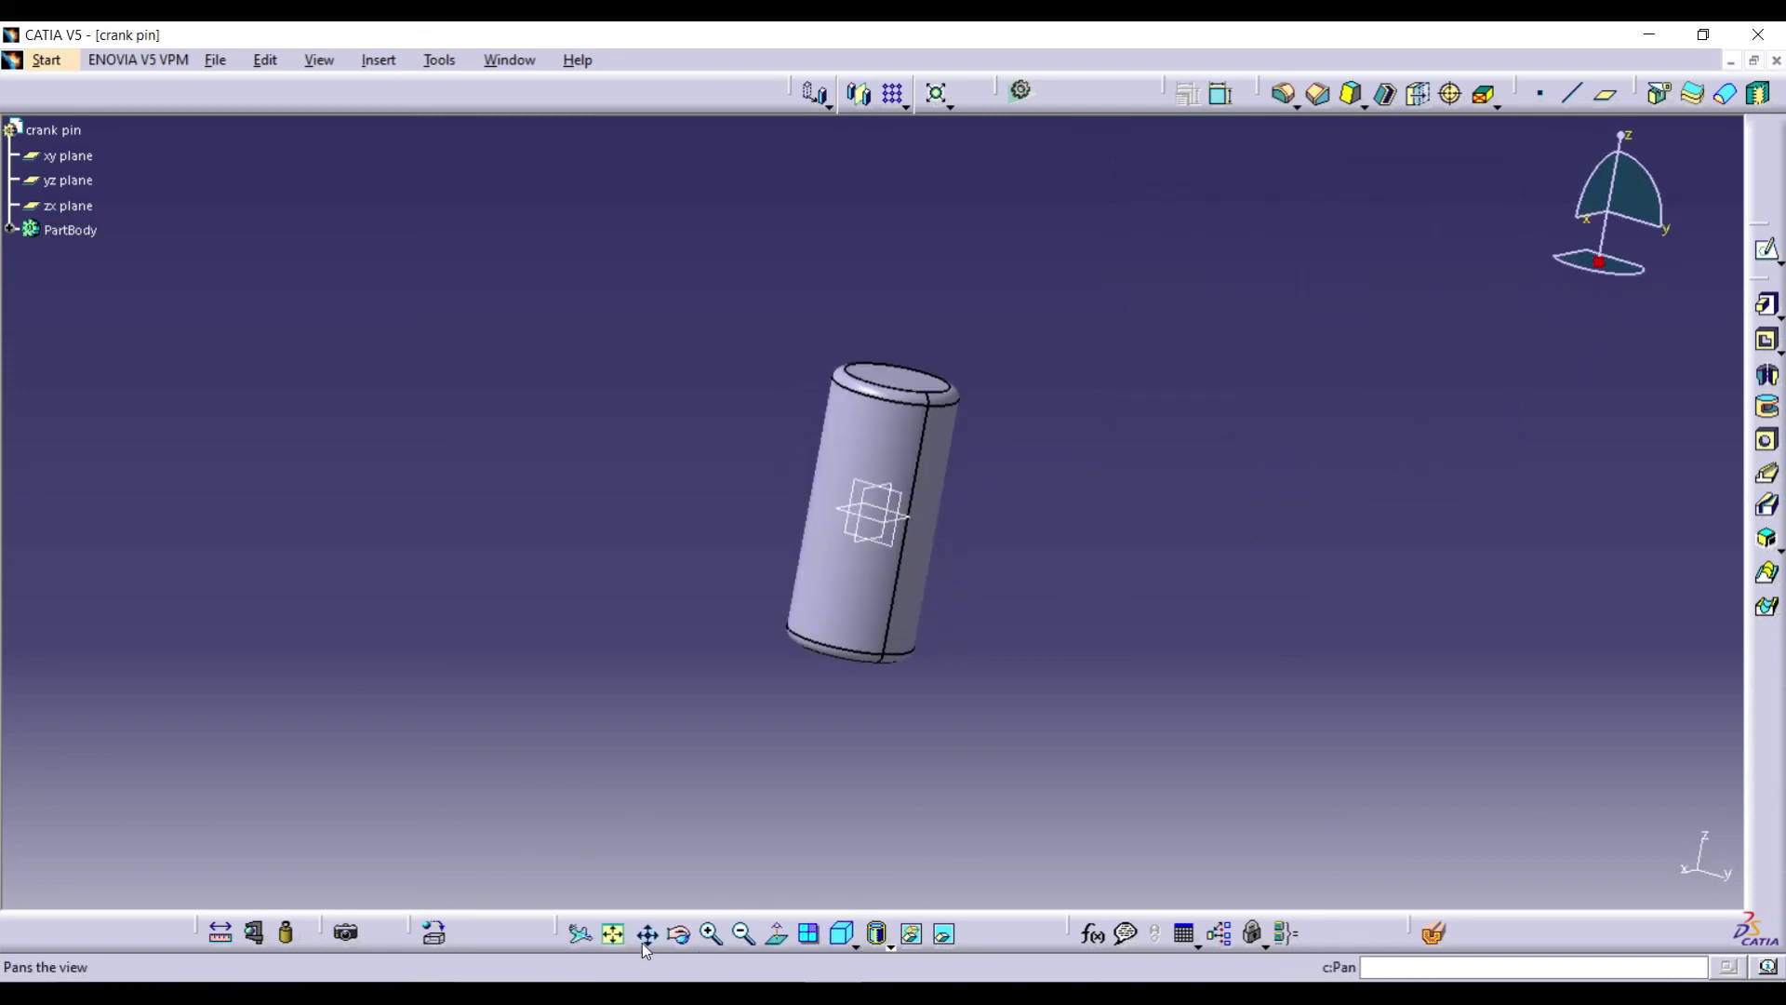
pyautogui.click(613, 933)
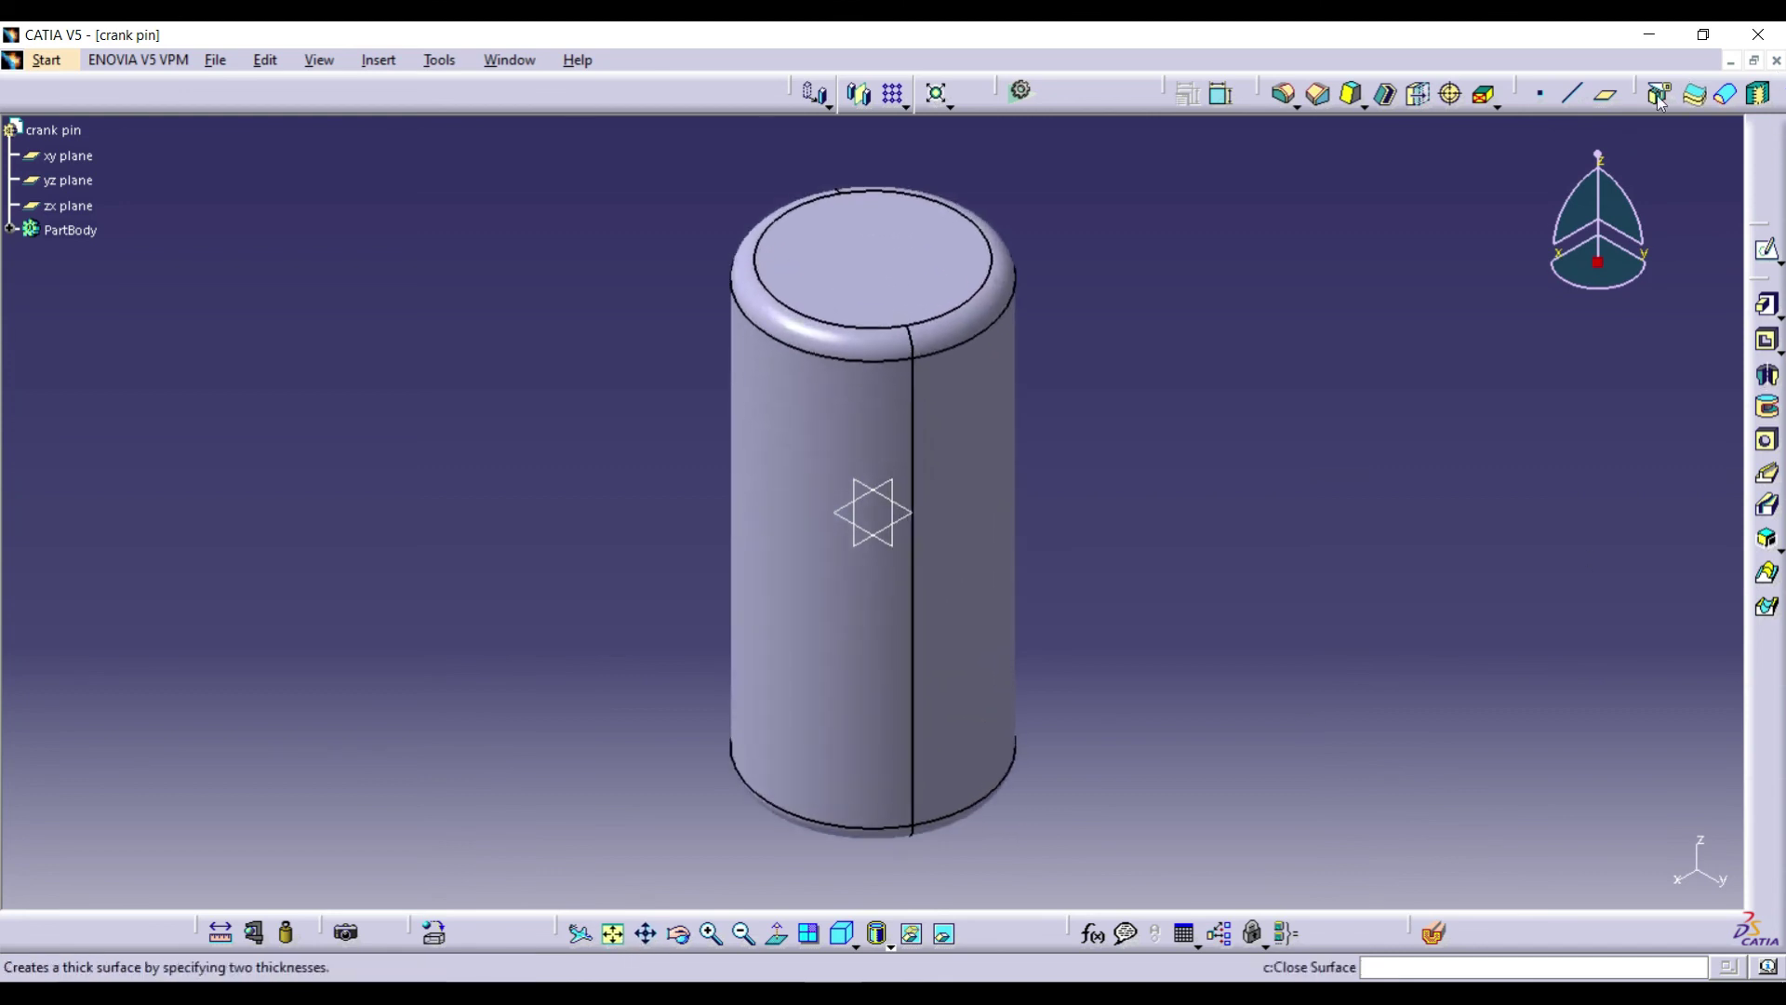